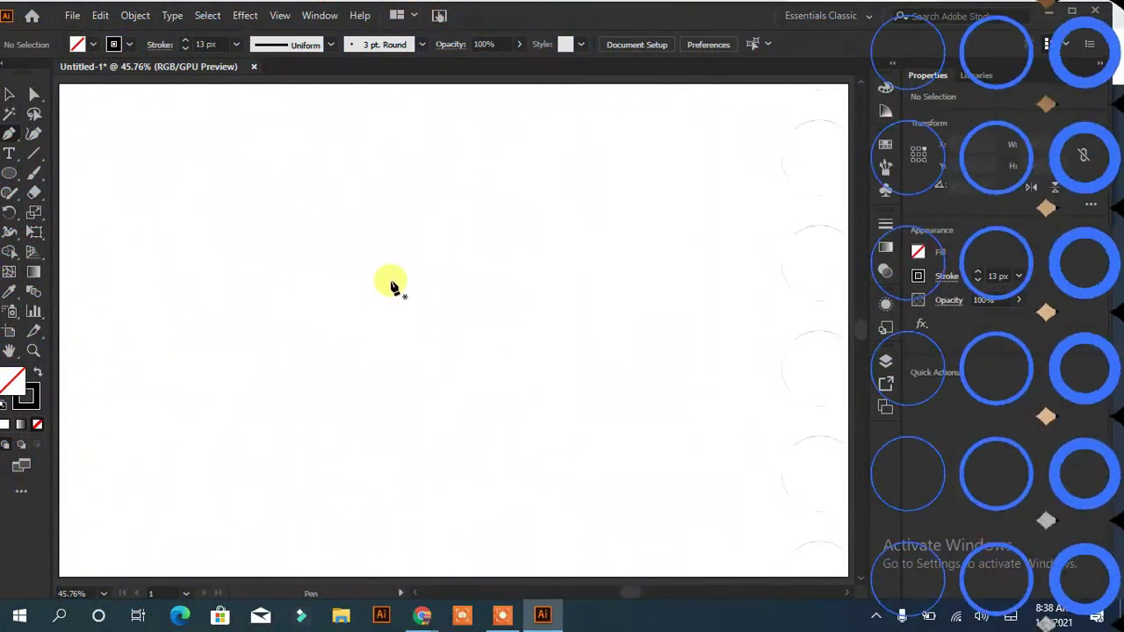
# Step: Place the first anchor of the hat brim path on the blank artboard
pyautogui.click(372, 270)
# Step: Draw the curved brim with an upward hook, 19 px stroke, tapered at both ends
pyautogui.moveTo(422, 251)
pyautogui.mouseDown()
pyautogui.moveTo(502, 287)
pyautogui.moveTo(574, 271)
pyautogui.mouseUp()
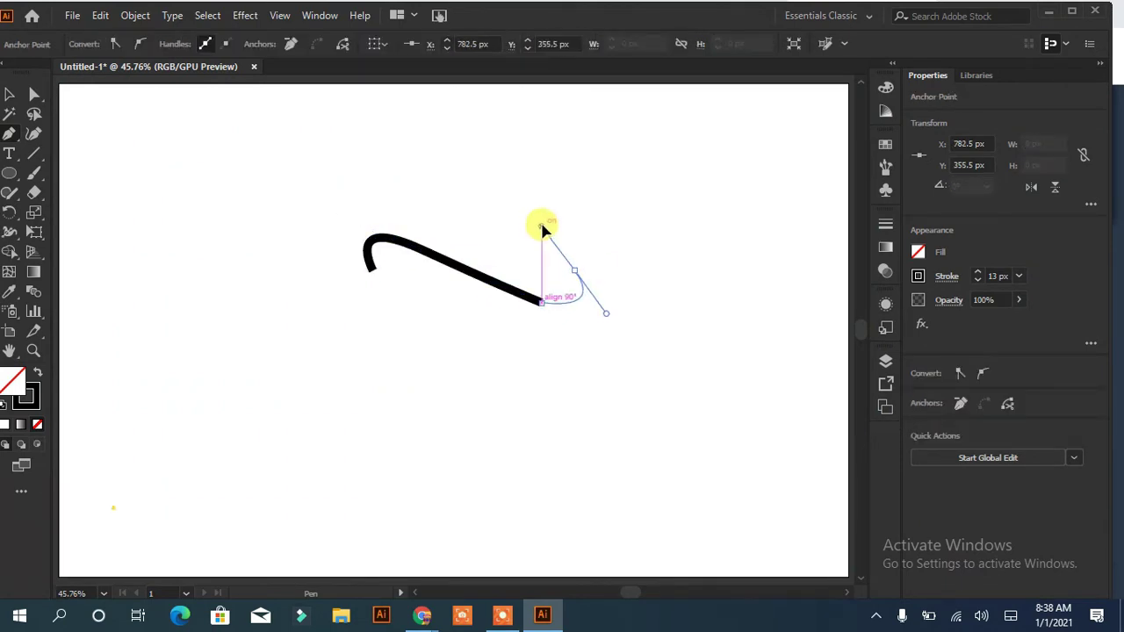
pyautogui.moveTo(543, 228); pyautogui.dragTo(541, 206)
pyautogui.press('Escape')
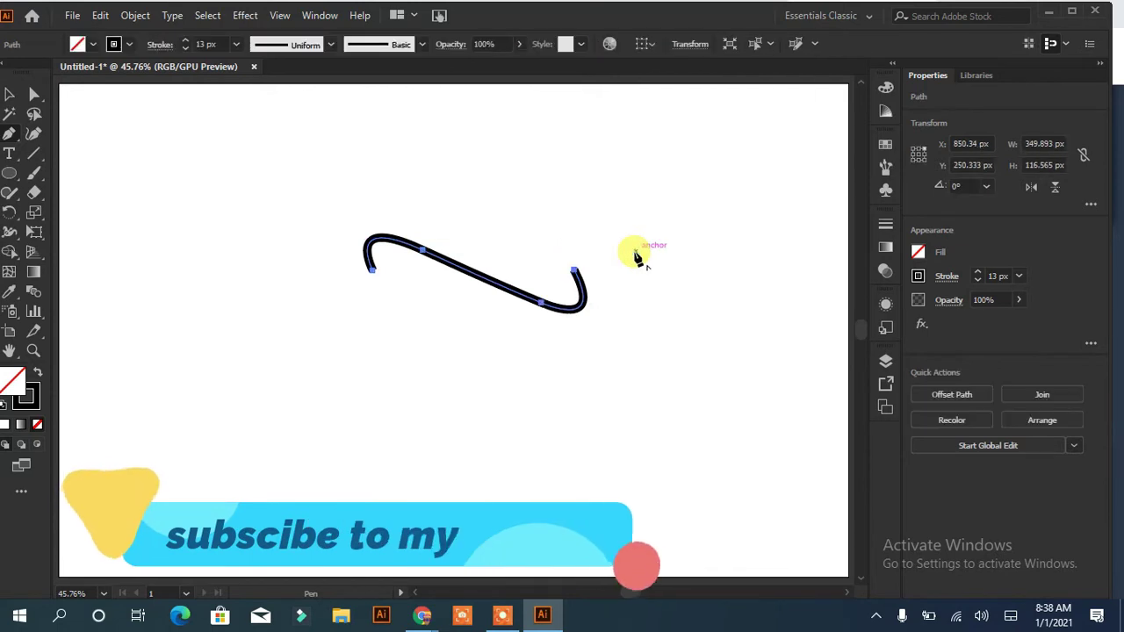
pyautogui.click(978, 272)
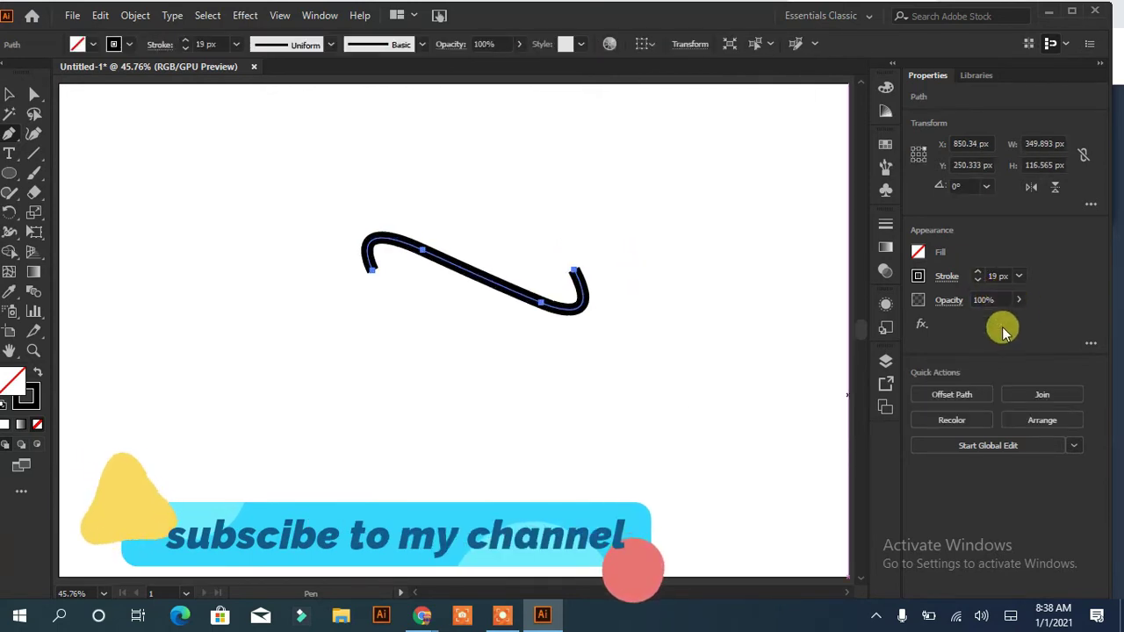
pyautogui.click(947, 276)
pyautogui.click(905, 532)
pyautogui.click(848, 329)
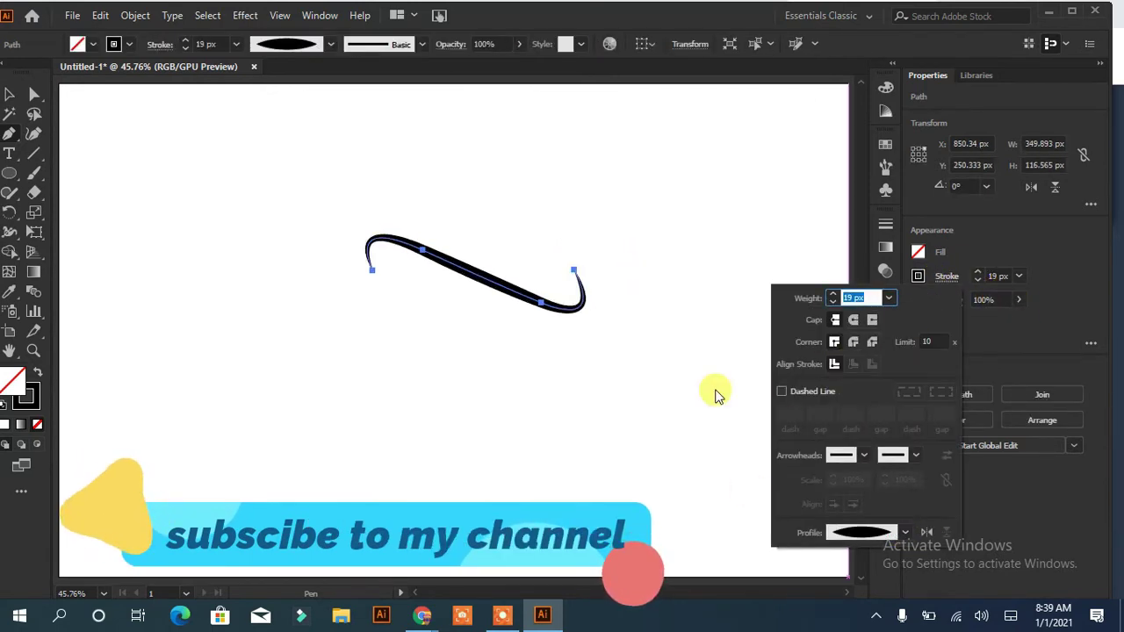
pyautogui.click(715, 394)
pyautogui.keyDown('ctrl'); pyautogui.click(431, 366); pyautogui.keyUp('ctrl')
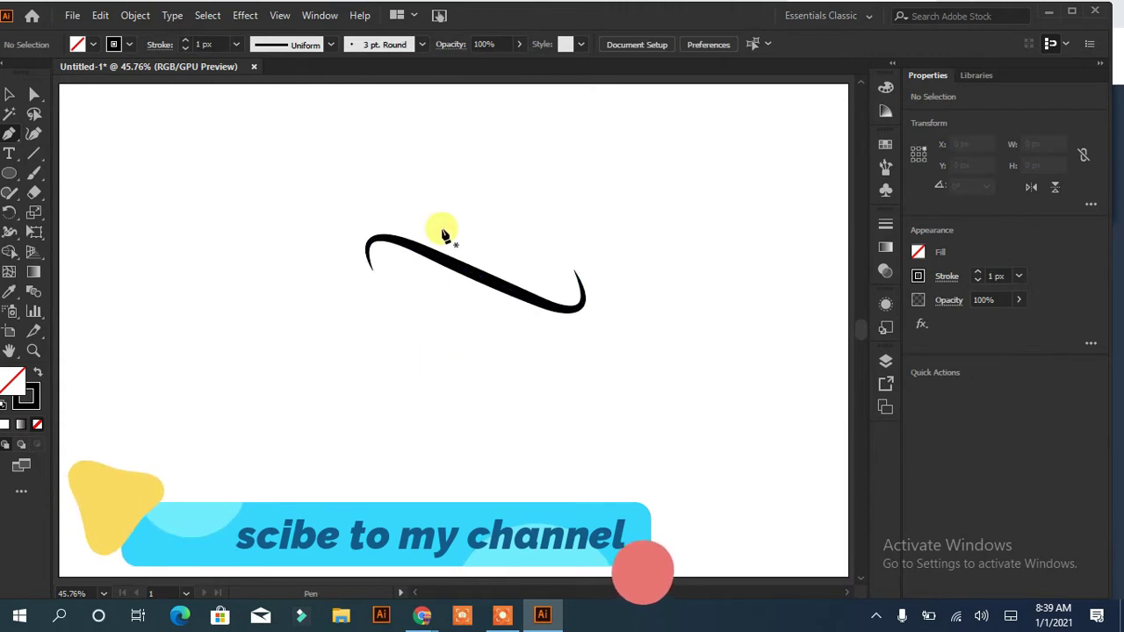
# Step: Draw a short crease curve above the brim with a thicker, elliptically tapered stroke
pyautogui.click(442, 230)
pyautogui.moveTo(515, 261); pyautogui.dragTo(572, 276)
pyautogui.click(977, 273)
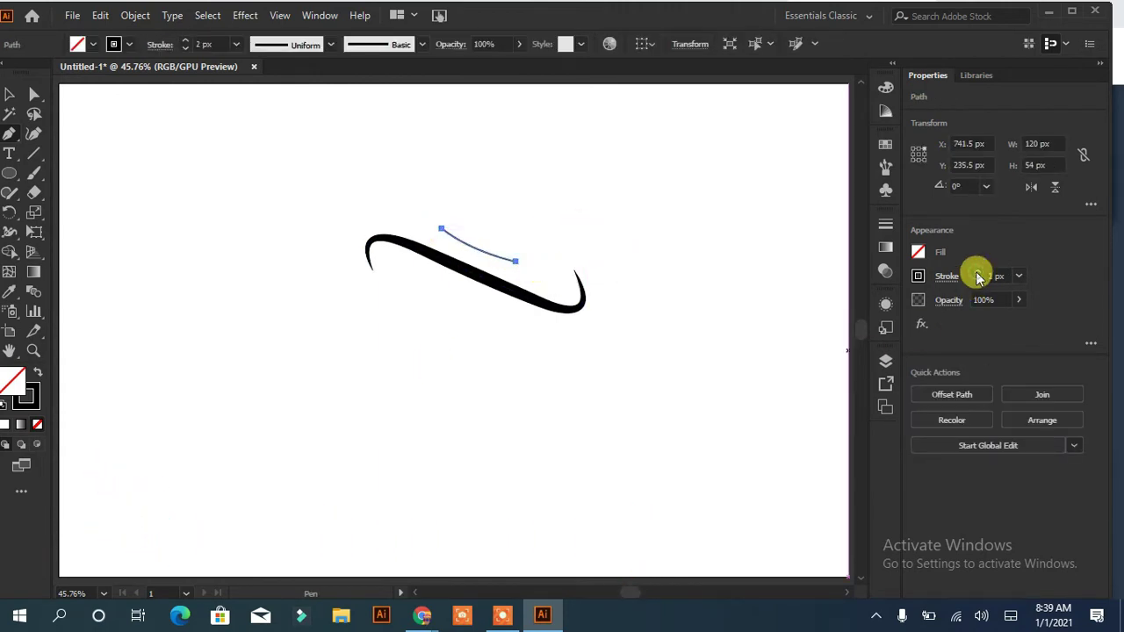
pyautogui.click(946, 275)
pyautogui.click(905, 532)
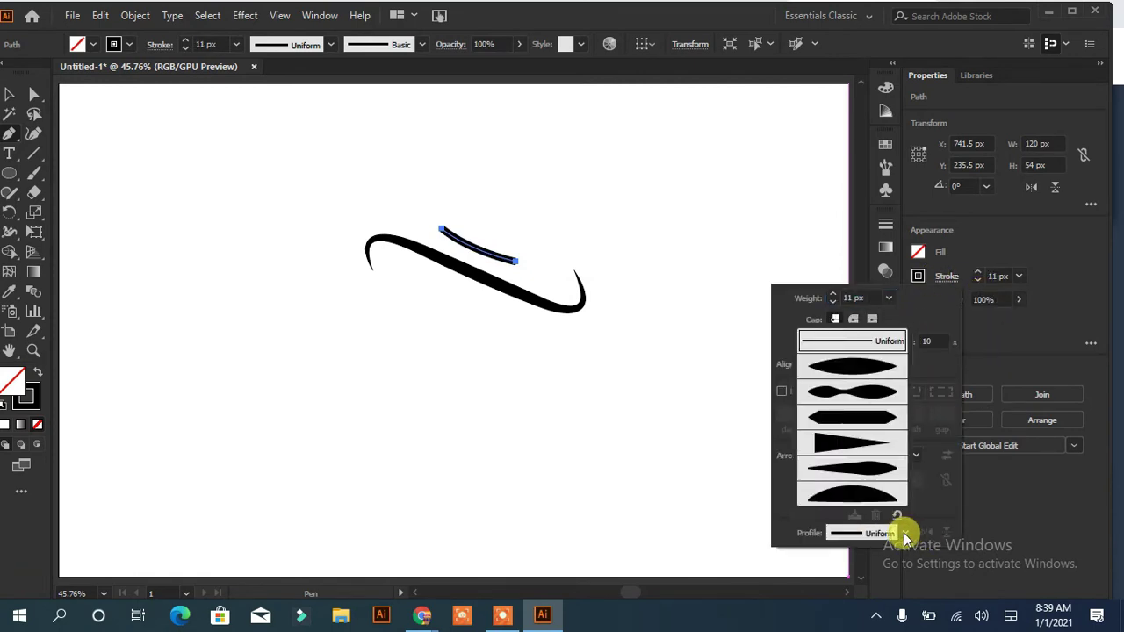
pyautogui.click(856, 350)
pyautogui.press('Escape')
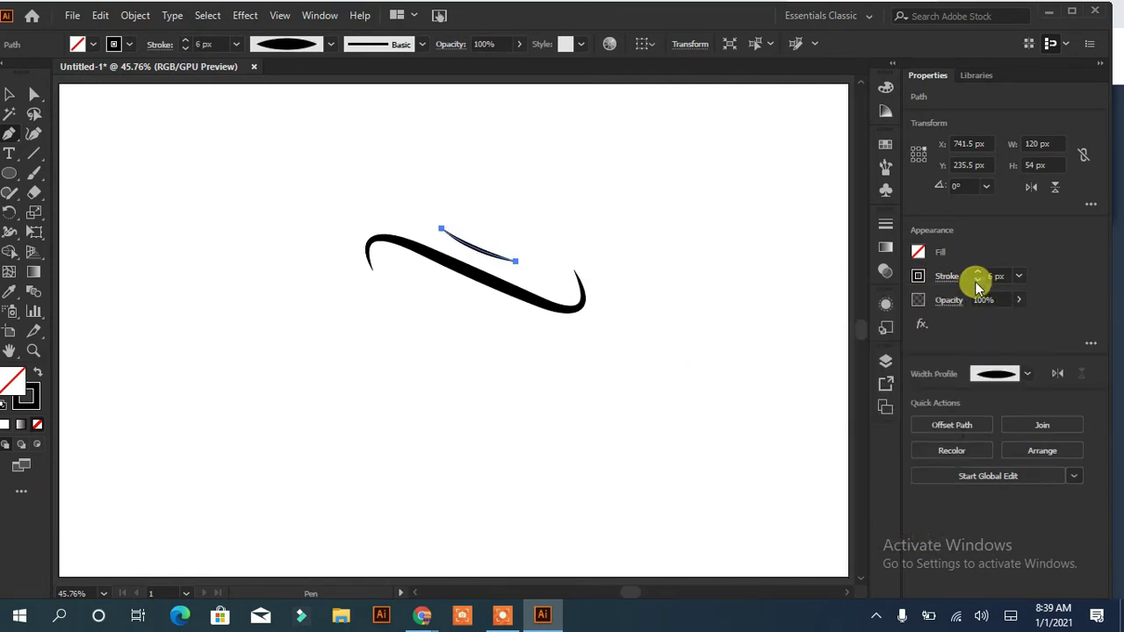
pyautogui.keyDown('ctrl'); pyautogui.click(196, 322); pyautogui.keyUp('ctrl')
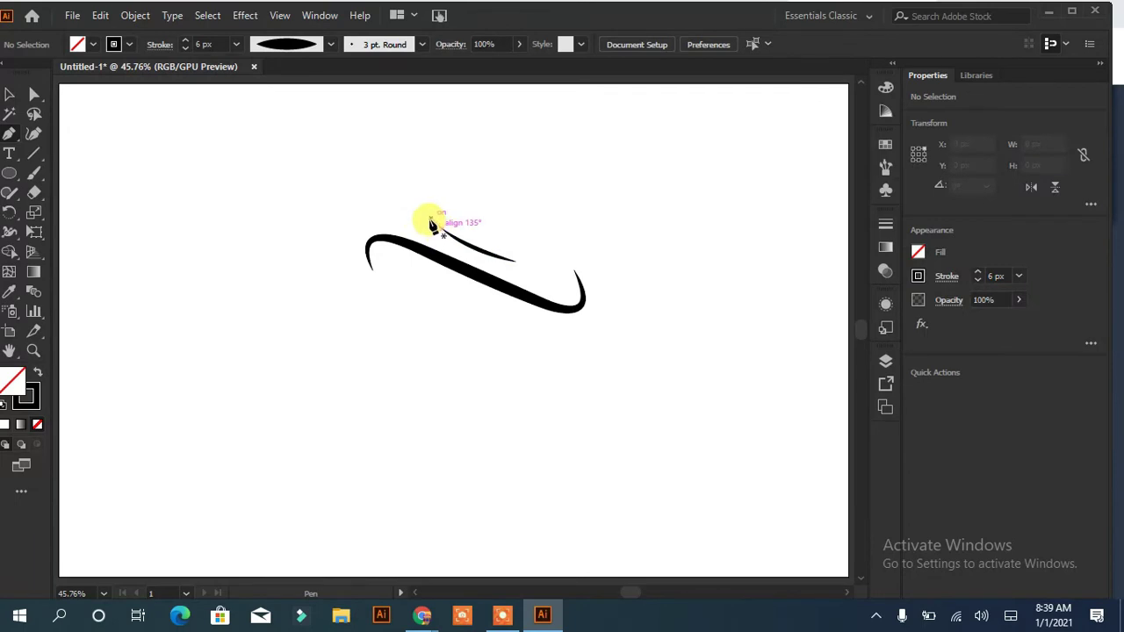
# Step: Draw the crown arch over the brim with a thick tapered stroke
pyautogui.click(431, 218)
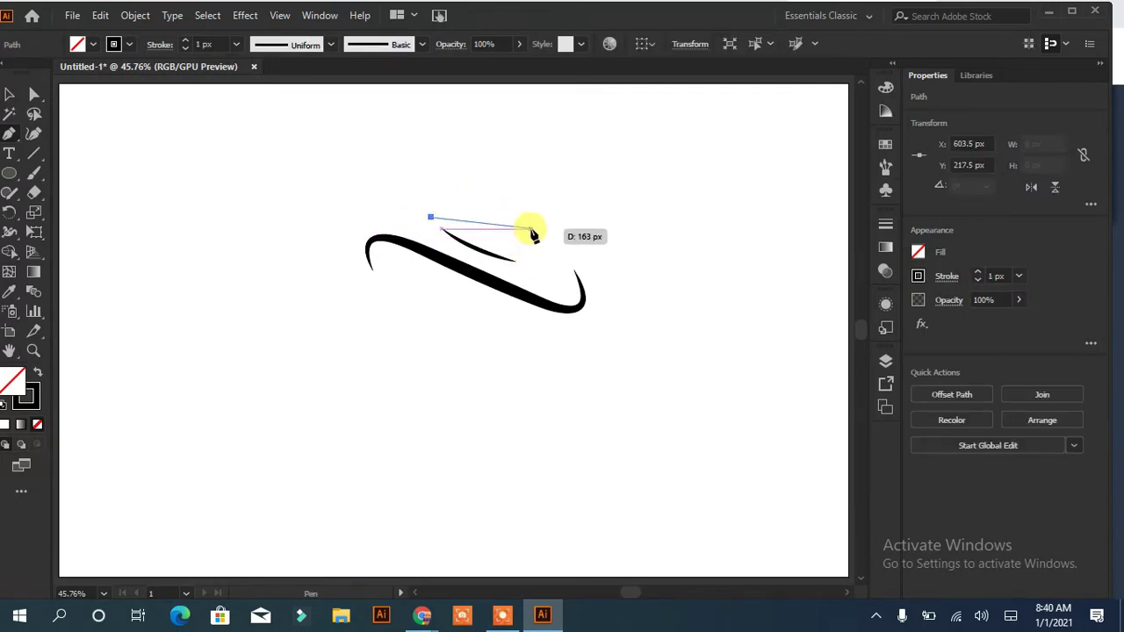
pyautogui.moveTo(535, 261)
pyautogui.mouseDown()
pyautogui.moveTo(562, 414)
pyautogui.moveTo(556, 380)
pyautogui.moveTo(547, 389)
pyautogui.mouseUp()
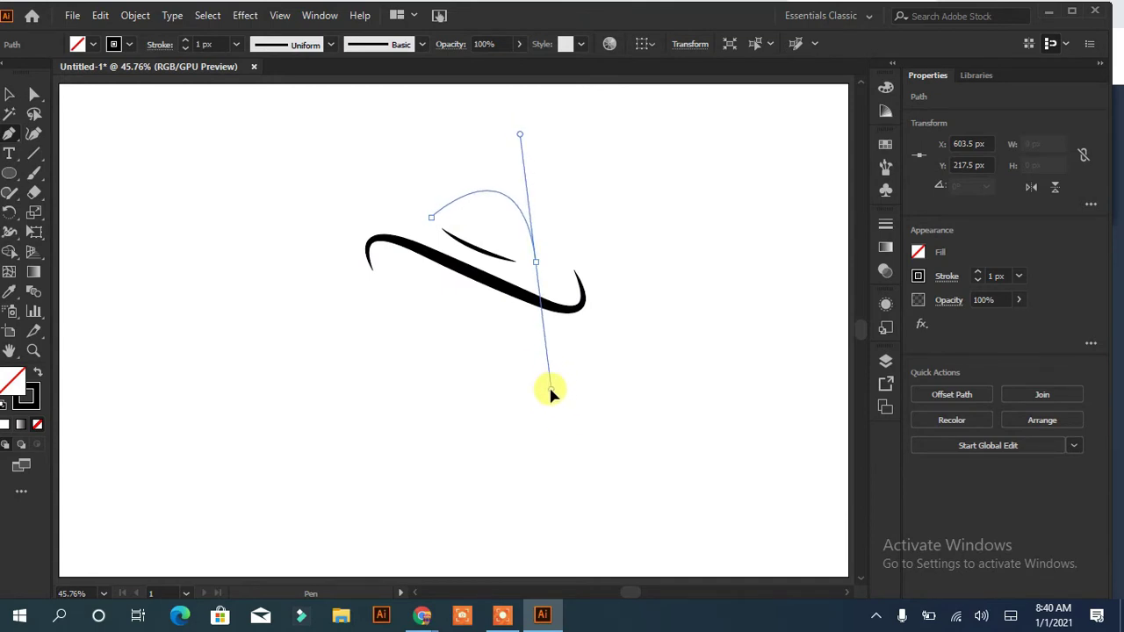
pyautogui.press('Escape')
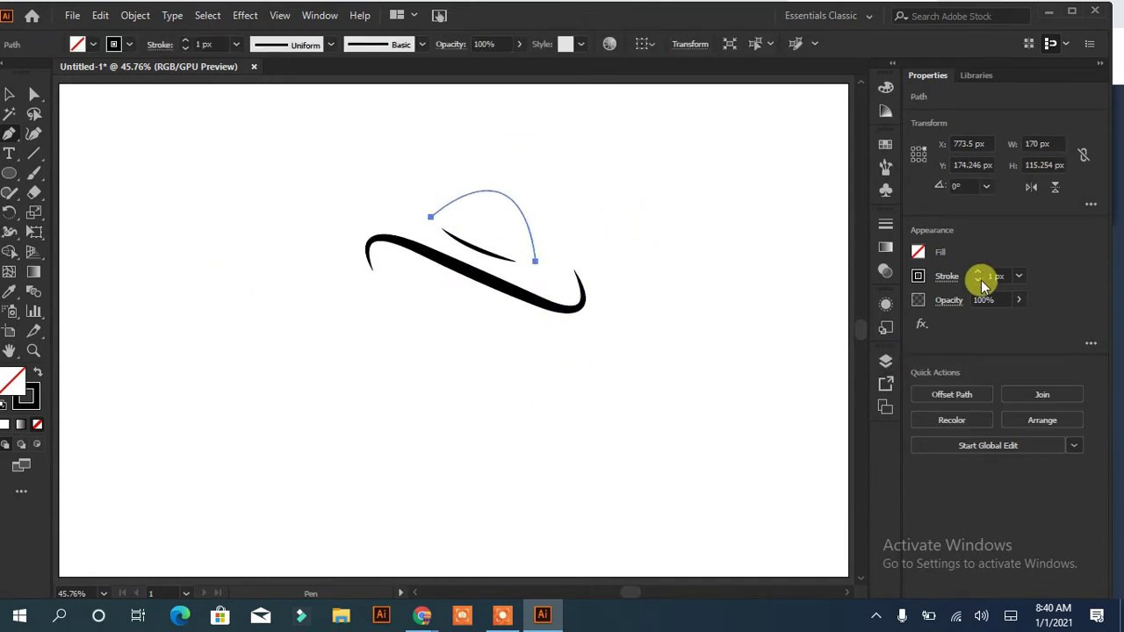
pyautogui.click(977, 272)
pyautogui.click(947, 275)
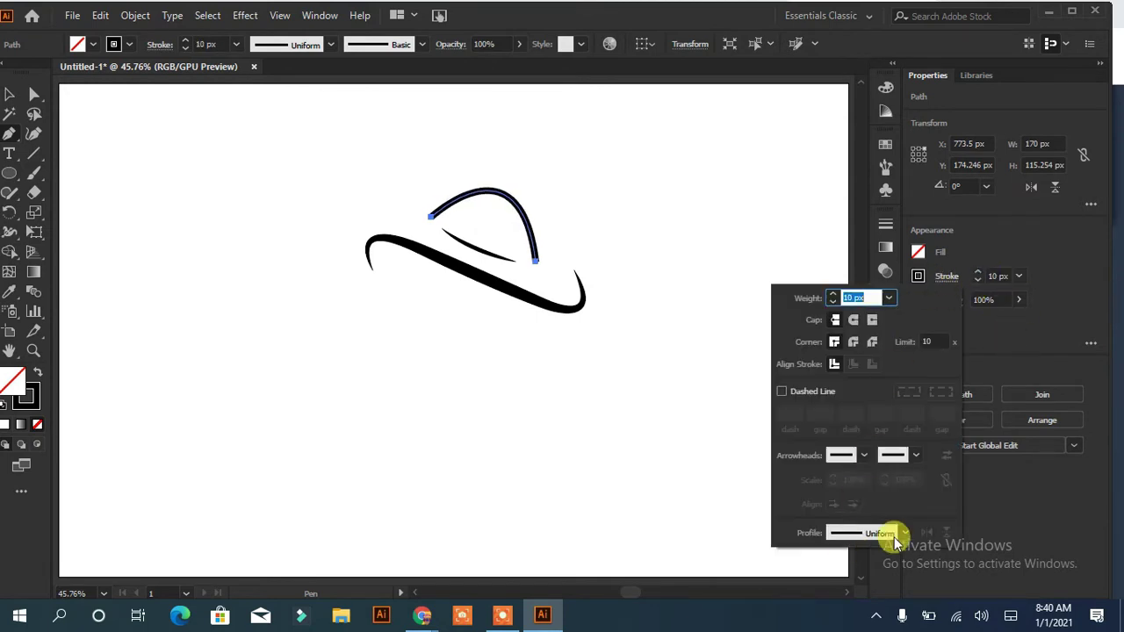
pyautogui.click(904, 533)
pyautogui.click(851, 370)
# Step: Move the crown above the brim, make it taller and narrower, and tilt it about 9 degrees
pyautogui.click(9, 94)
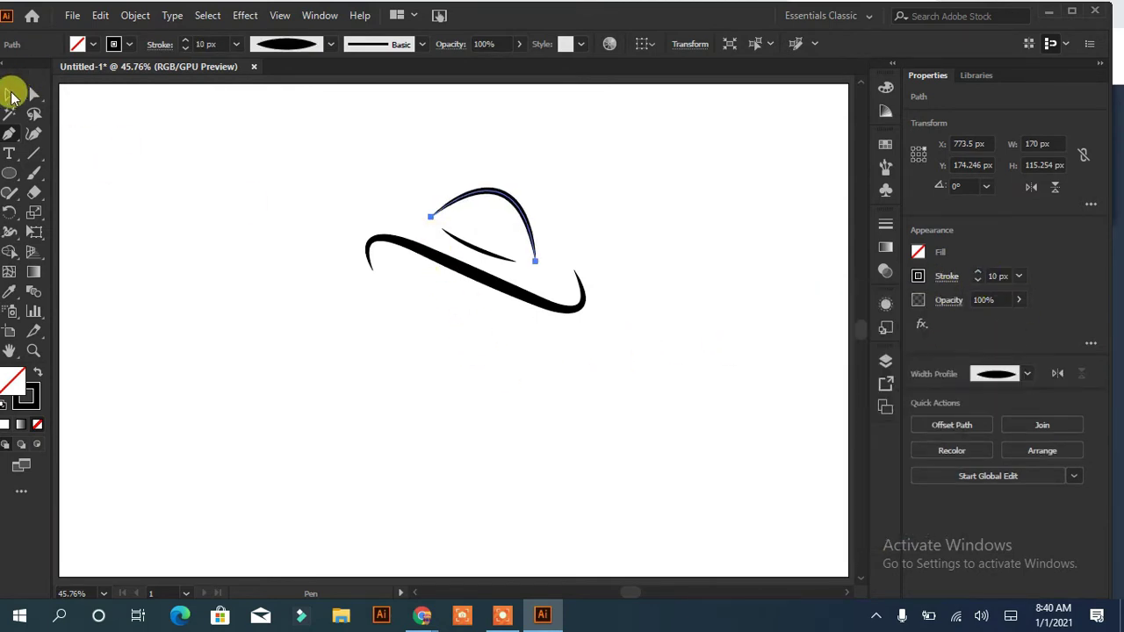
pyautogui.moveTo(427, 220)
pyautogui.mouseDown()
pyautogui.moveTo(485, 189)
pyautogui.moveTo(481, 178)
pyautogui.mouseUp()
pyautogui.moveTo(536, 226); pyautogui.dragTo(528, 221)
pyautogui.moveTo(436, 223); pyautogui.dragTo(440, 223)
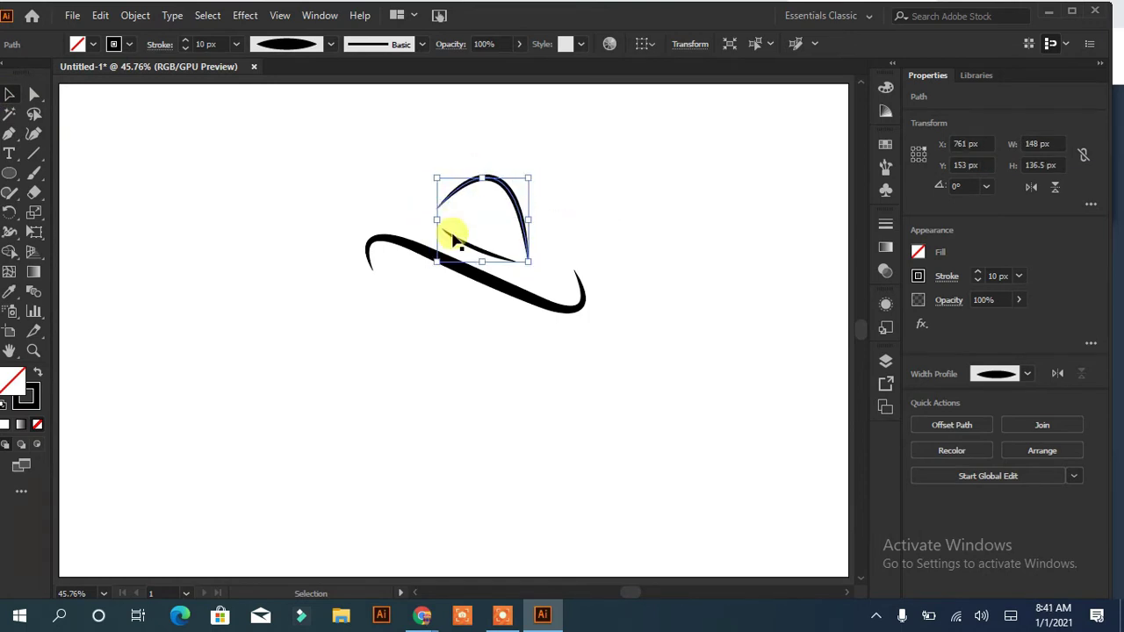
pyautogui.click(511, 362)
pyautogui.click(529, 259)
pyautogui.moveTo(530, 263); pyautogui.dragTo(538, 257)
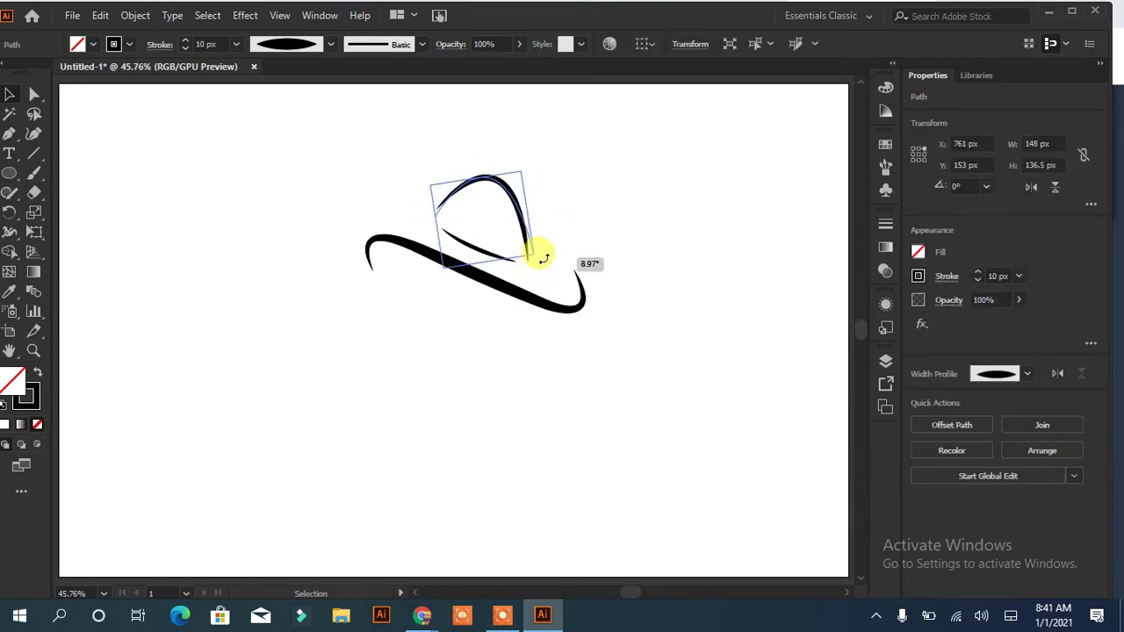
pyautogui.click(662, 277)
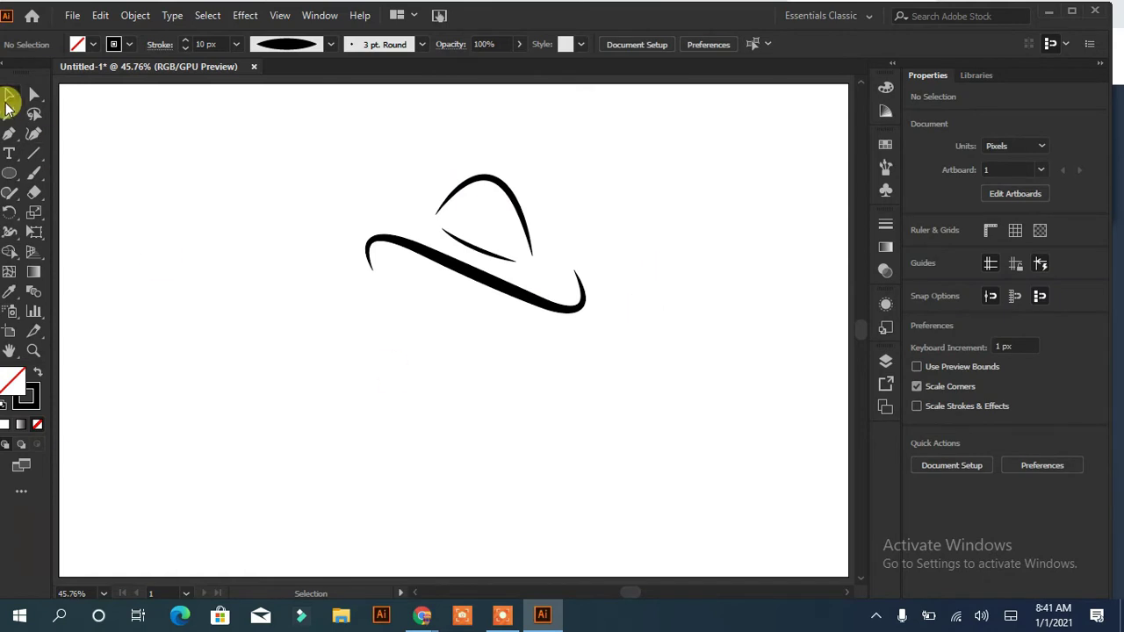
# Step: Pen-draw a wavy hair outline from under the brim sweeping down-left and back to the brim's right end
pyautogui.click(9, 134)
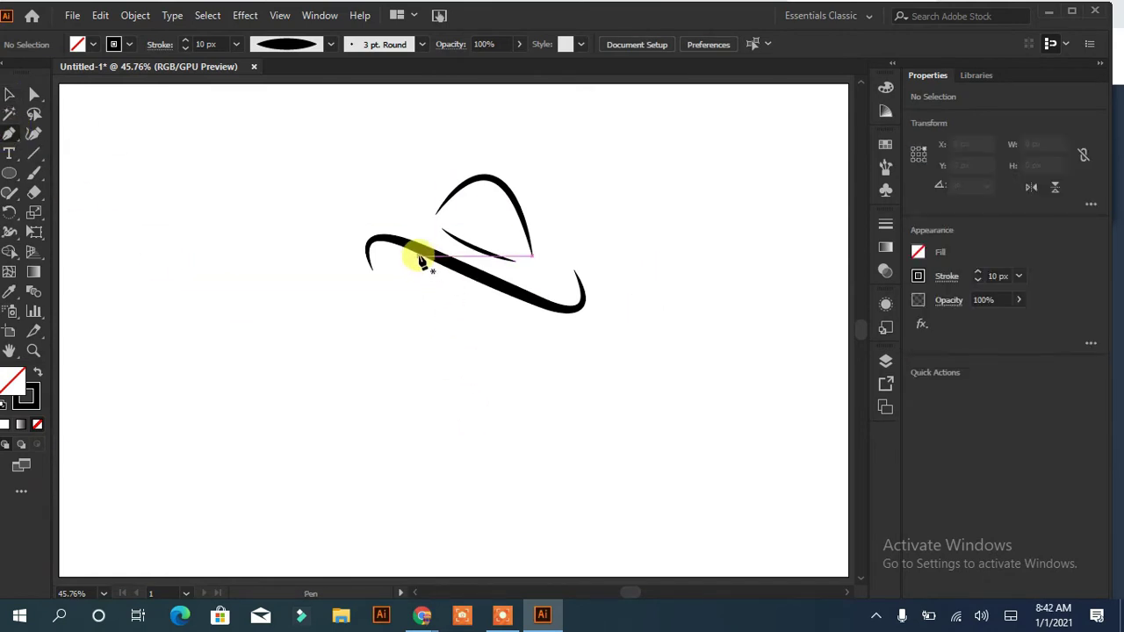
pyautogui.click(417, 255)
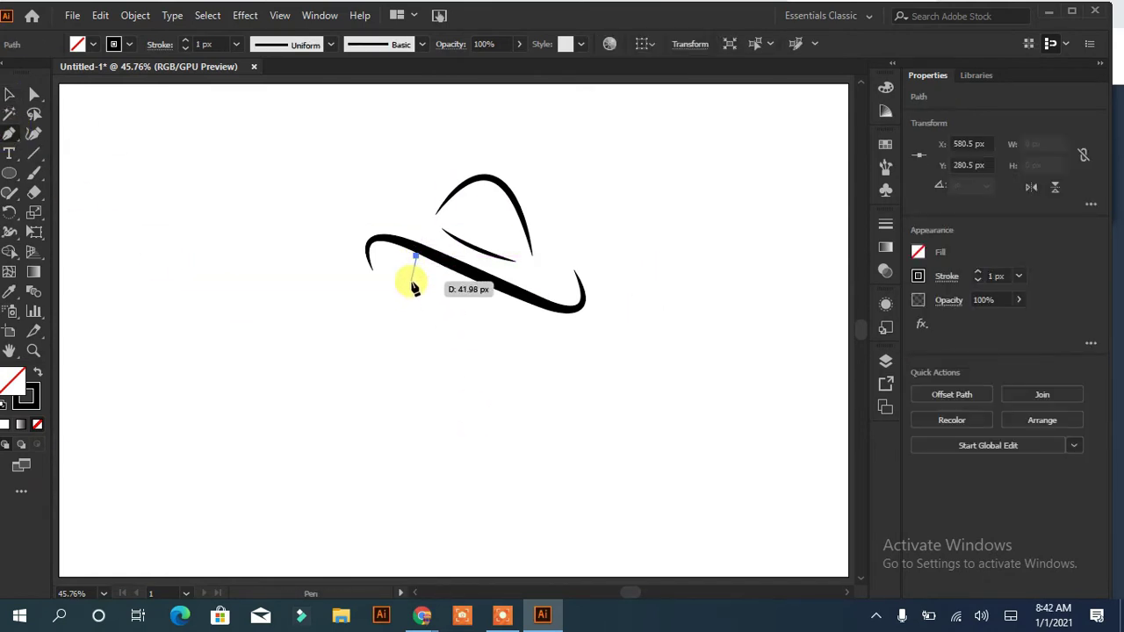
pyautogui.moveTo(411, 281); pyautogui.dragTo(393, 287)
pyautogui.moveTo(402, 347); pyautogui.dragTo(305, 317)
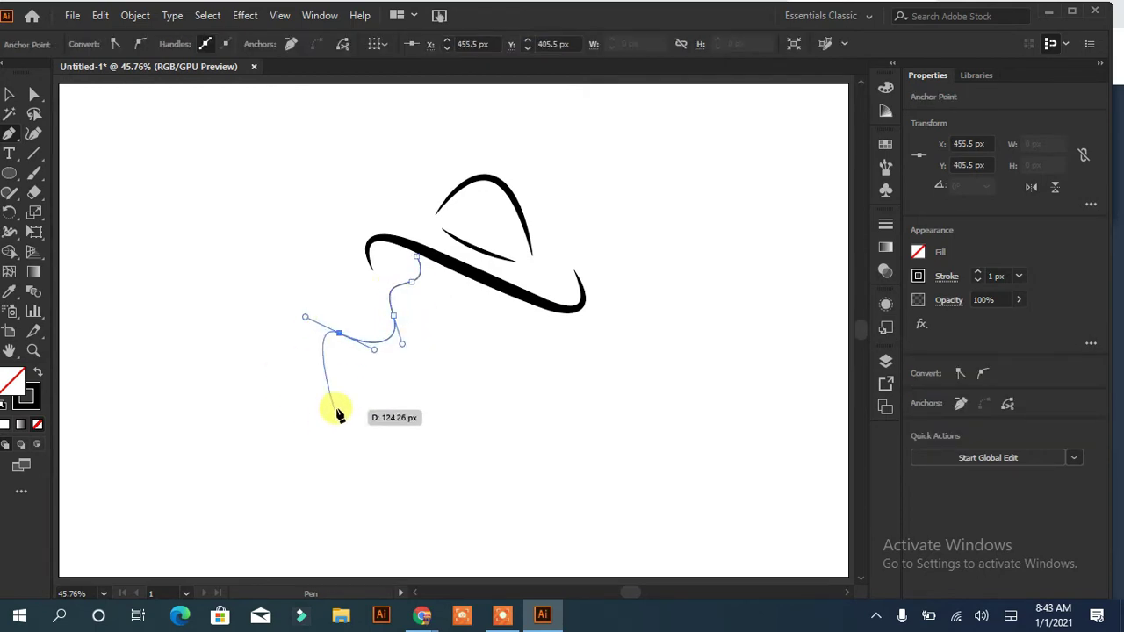
pyautogui.moveTo(350, 390); pyautogui.dragTo(374, 400)
pyautogui.moveTo(269, 401)
pyautogui.mouseDown()
pyautogui.moveTo(316, 469)
pyautogui.moveTo(372, 463)
pyautogui.mouseUp()
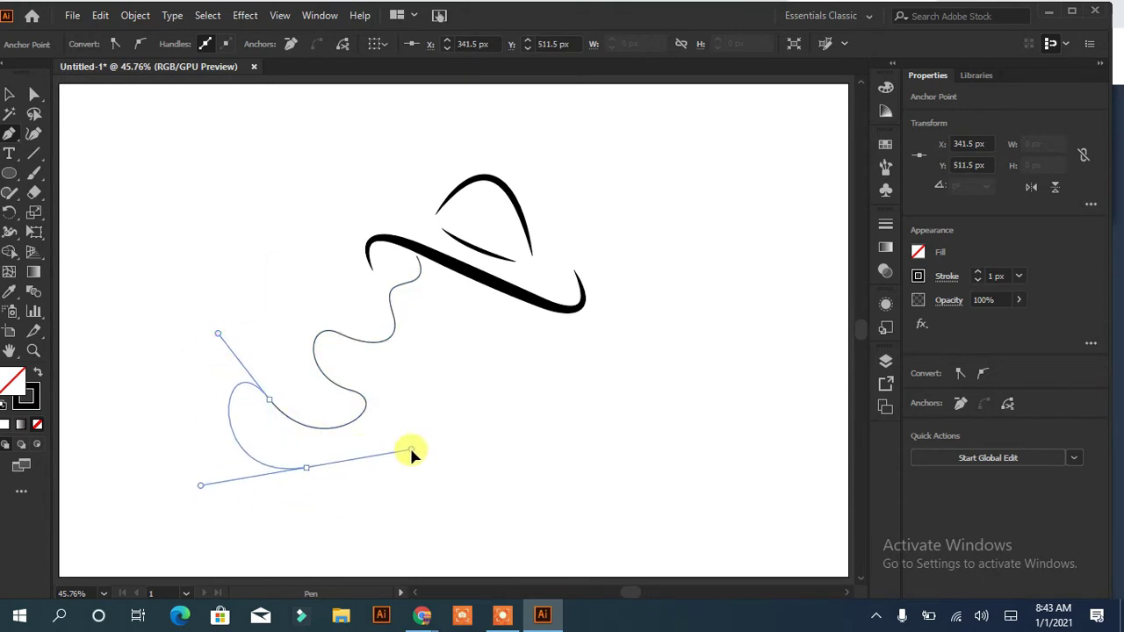
pyautogui.moveTo(180, 506)
pyautogui.mouseDown()
pyautogui.moveTo(356, 527)
pyautogui.moveTo(401, 452)
pyautogui.mouseUp()
pyautogui.moveTo(360, 486); pyautogui.dragTo(459, 396)
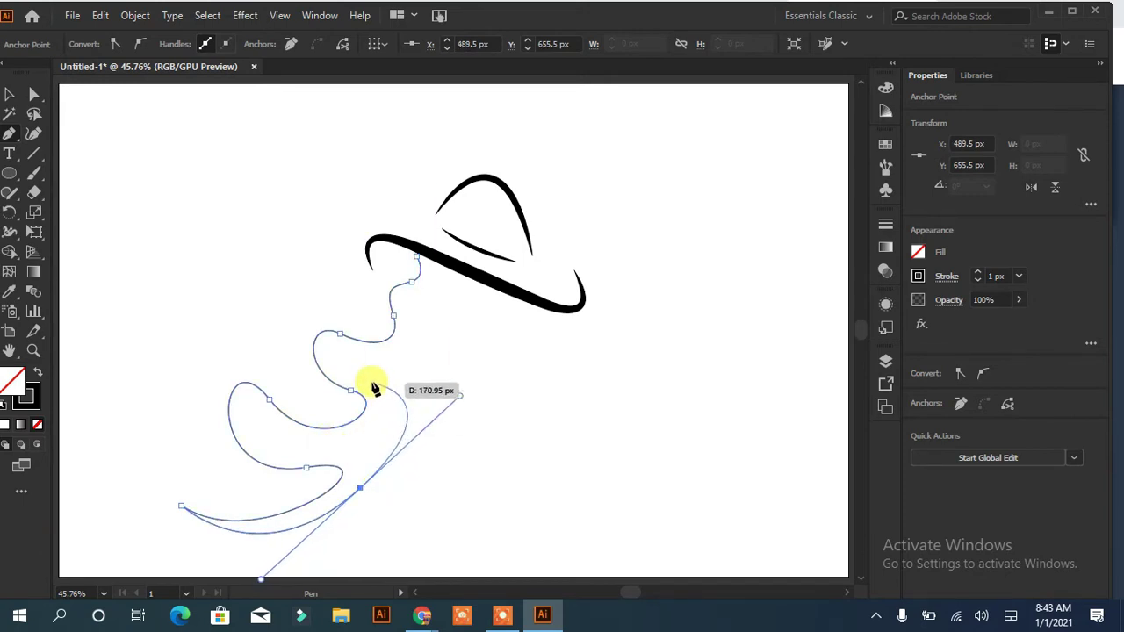
pyautogui.moveTo(360, 485); pyautogui.dragTo(394, 401)
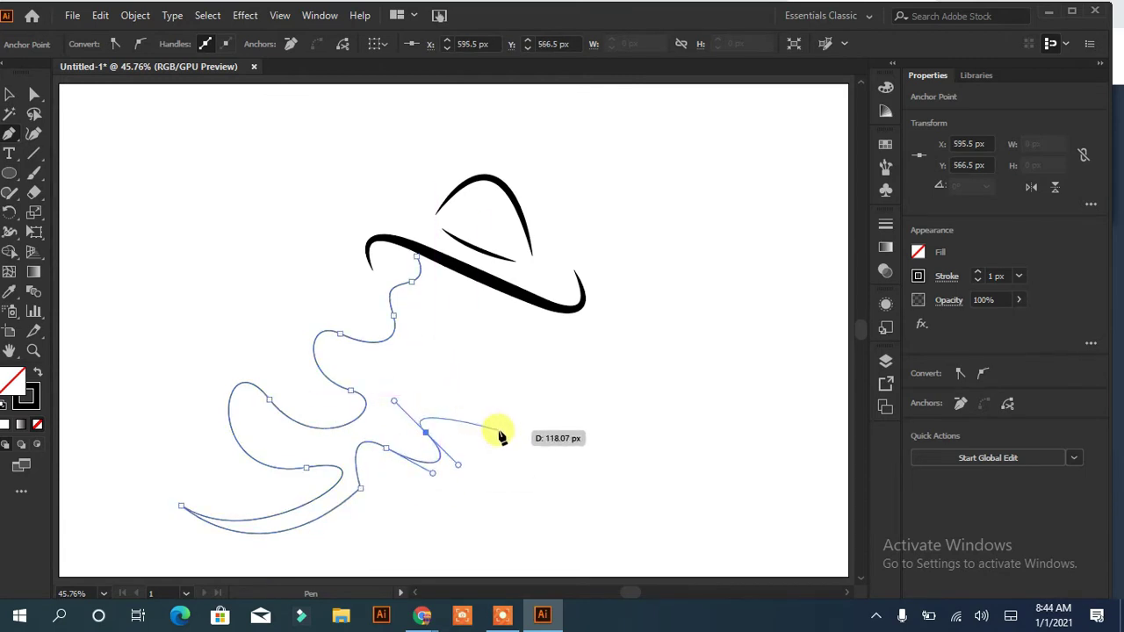
pyautogui.moveTo(508, 427)
pyautogui.mouseDown()
pyautogui.moveTo(514, 406)
pyautogui.moveTo(575, 387)
pyautogui.mouseUp()
pyautogui.click(545, 311)
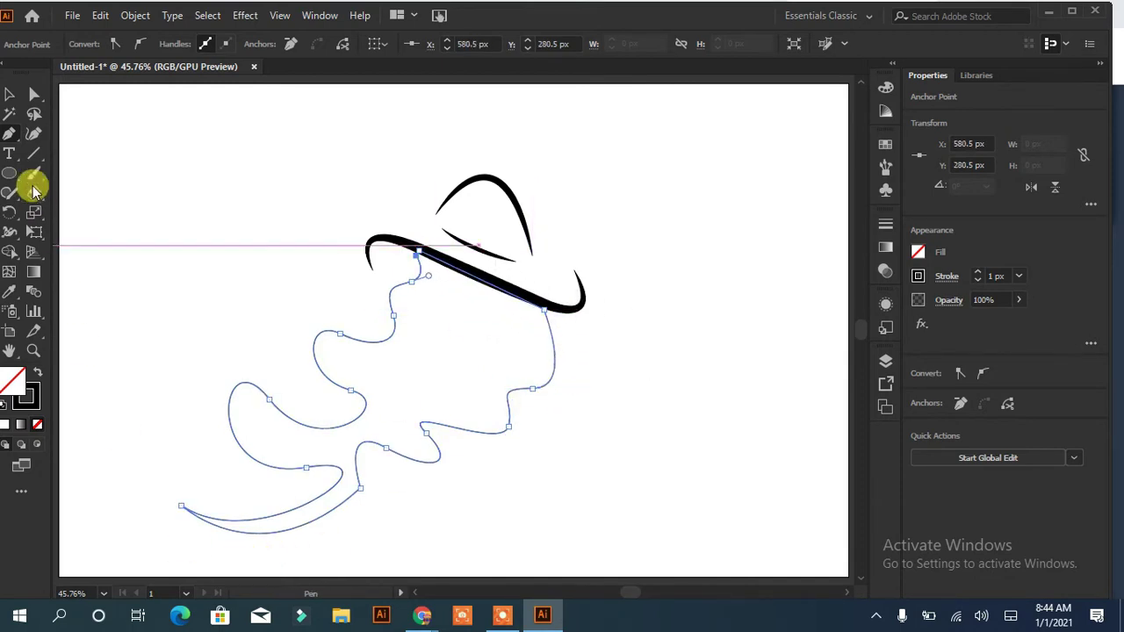
# Step: Smooth the hair's waves with Direct Selection and swap it to a solid black fill, no stroke
pyautogui.click(33, 94)
pyautogui.moveTo(355, 483)
pyautogui.mouseDown()
pyautogui.moveTo(285, 468)
pyautogui.moveTo(268, 494)
pyautogui.mouseUp()
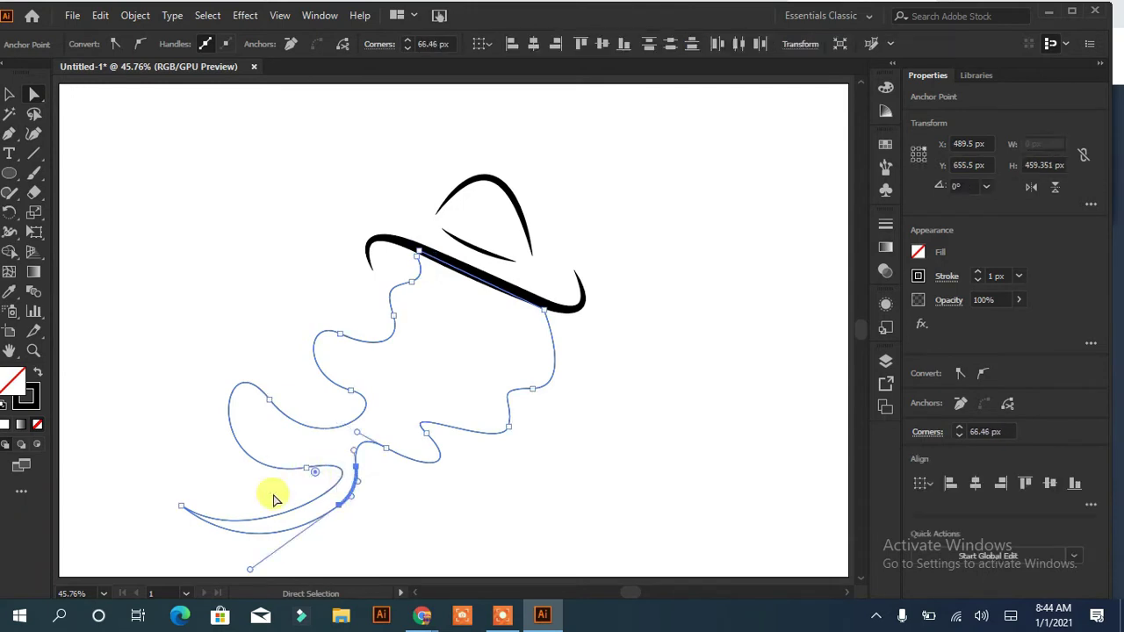
pyautogui.moveTo(421, 425); pyautogui.dragTo(430, 436)
pyautogui.moveTo(393, 403); pyautogui.dragTo(398, 378)
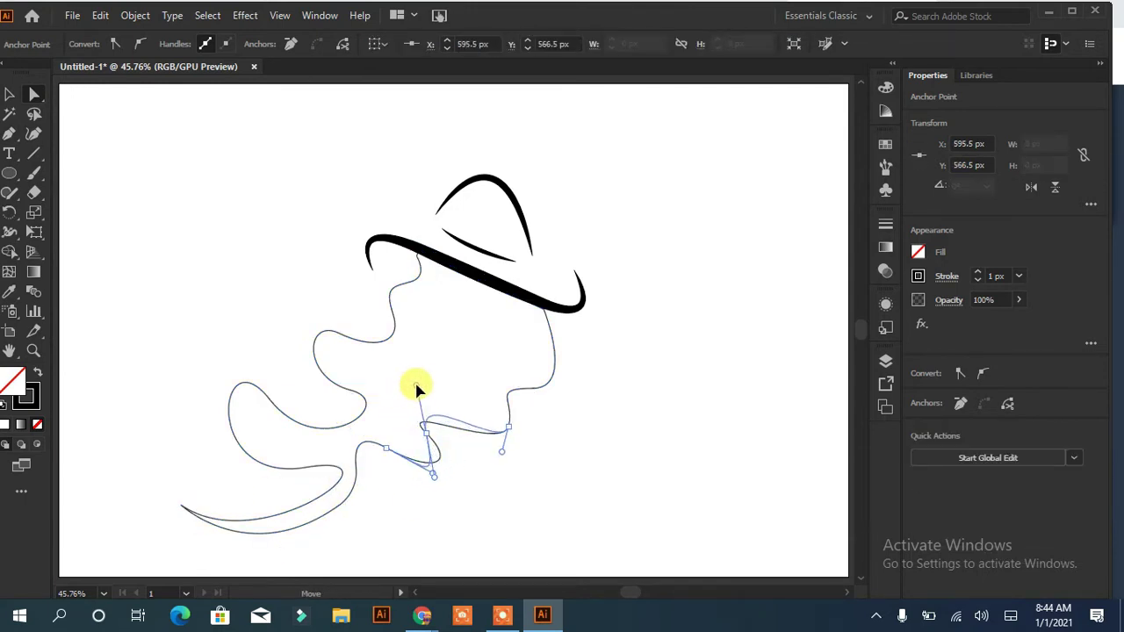
pyautogui.moveTo(457, 463); pyautogui.dragTo(445, 473)
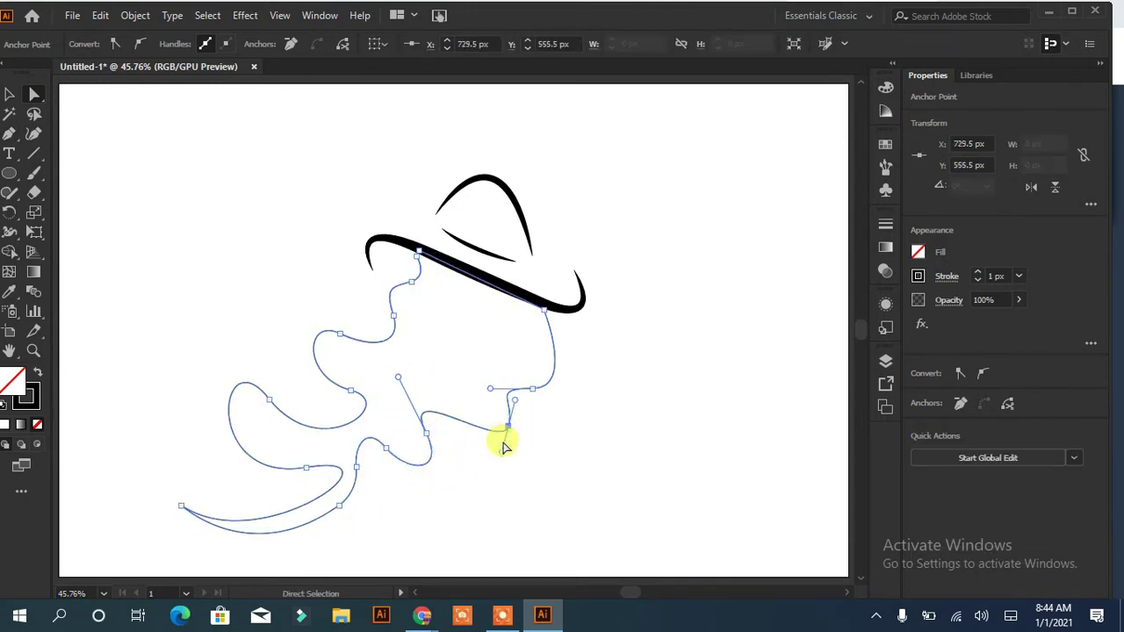
pyautogui.moveTo(505, 446)
pyautogui.mouseDown()
pyautogui.moveTo(522, 402)
pyautogui.moveTo(490, 392)
pyautogui.mouseUp()
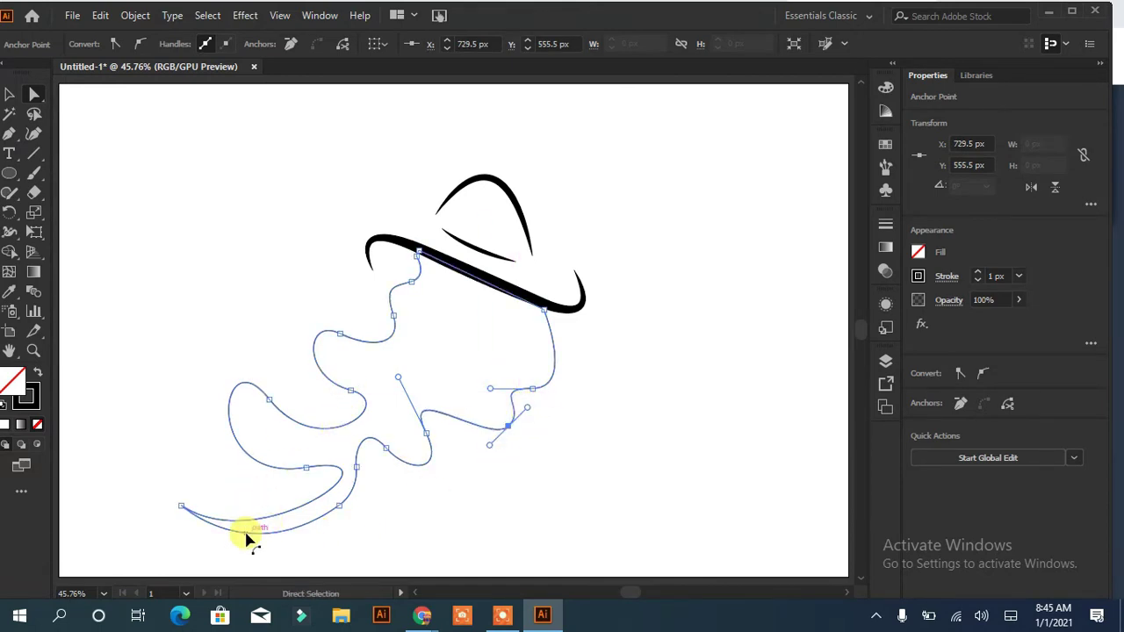
pyautogui.click(41, 374)
# Step: Draw a white face shape with a pointed chin inside the hair and reshape its top
pyautogui.click(8, 95)
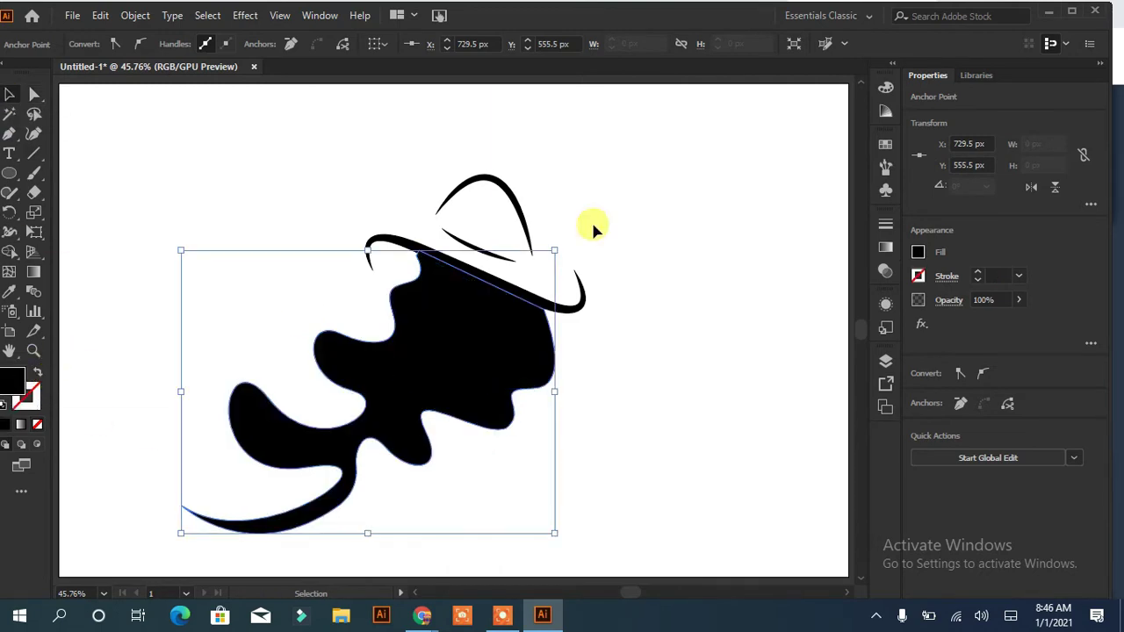
pyautogui.click(588, 220)
pyautogui.click(9, 134)
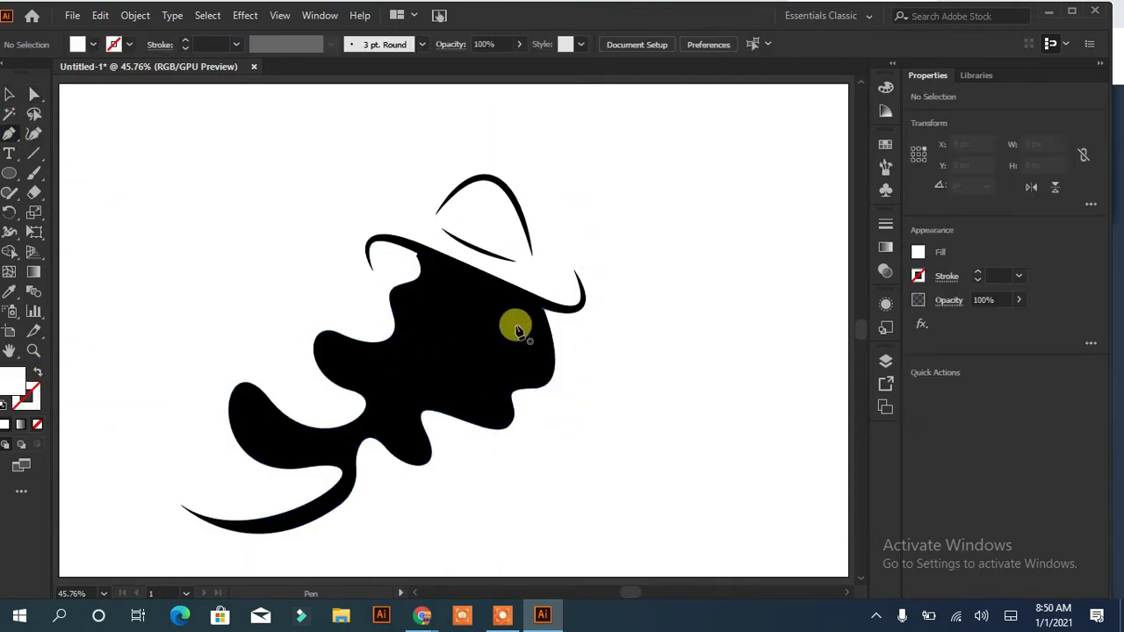
pyautogui.click(478, 384)
pyautogui.moveTo(502, 303)
pyautogui.mouseDown()
pyautogui.moveTo(494, 268)
pyautogui.moveTo(487, 307)
pyautogui.moveTo(444, 290)
pyautogui.moveTo(453, 389)
pyautogui.moveTo(495, 433)
pyautogui.mouseUp()
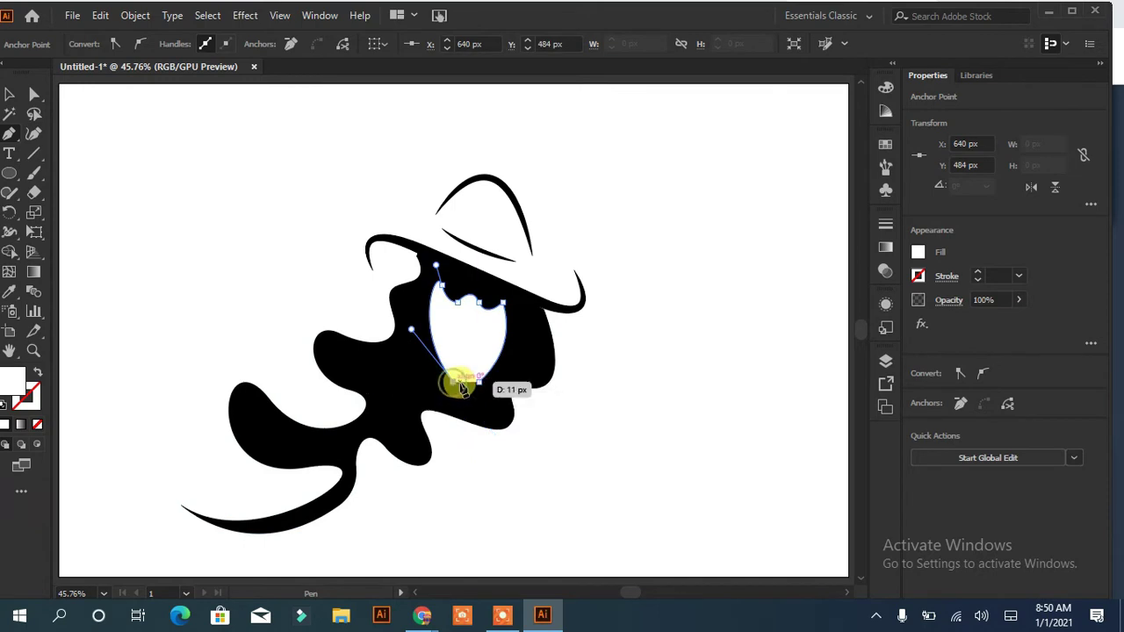
pyautogui.moveTo(461, 386); pyautogui.dragTo(477, 381)
pyautogui.press('a')
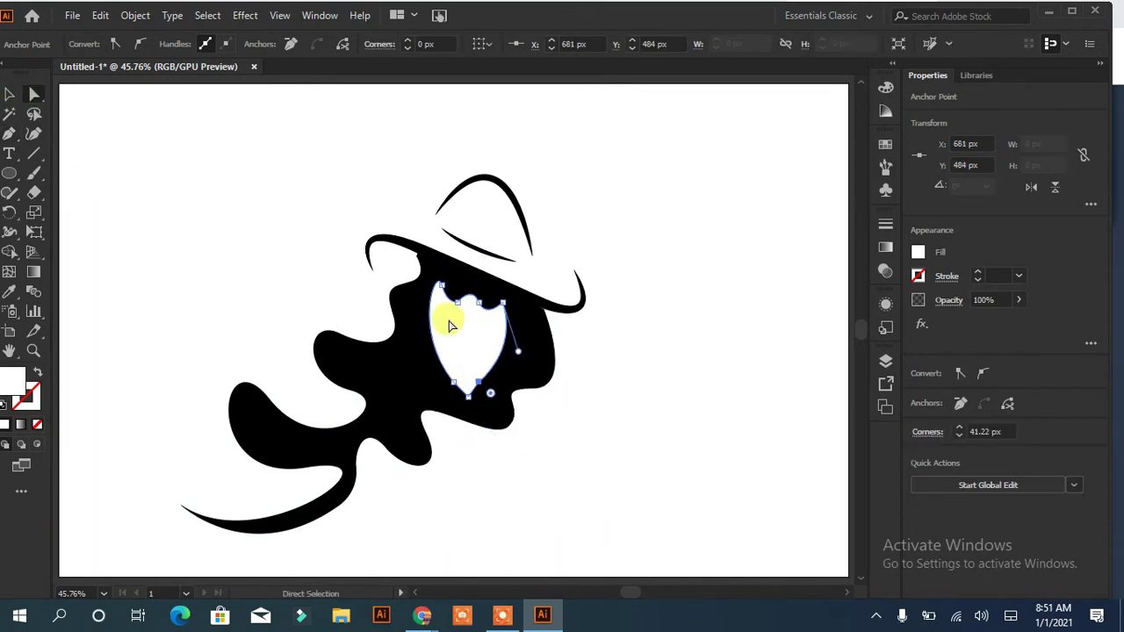
pyautogui.click(441, 288)
pyautogui.moveTo(449, 311); pyautogui.dragTo(434, 269)
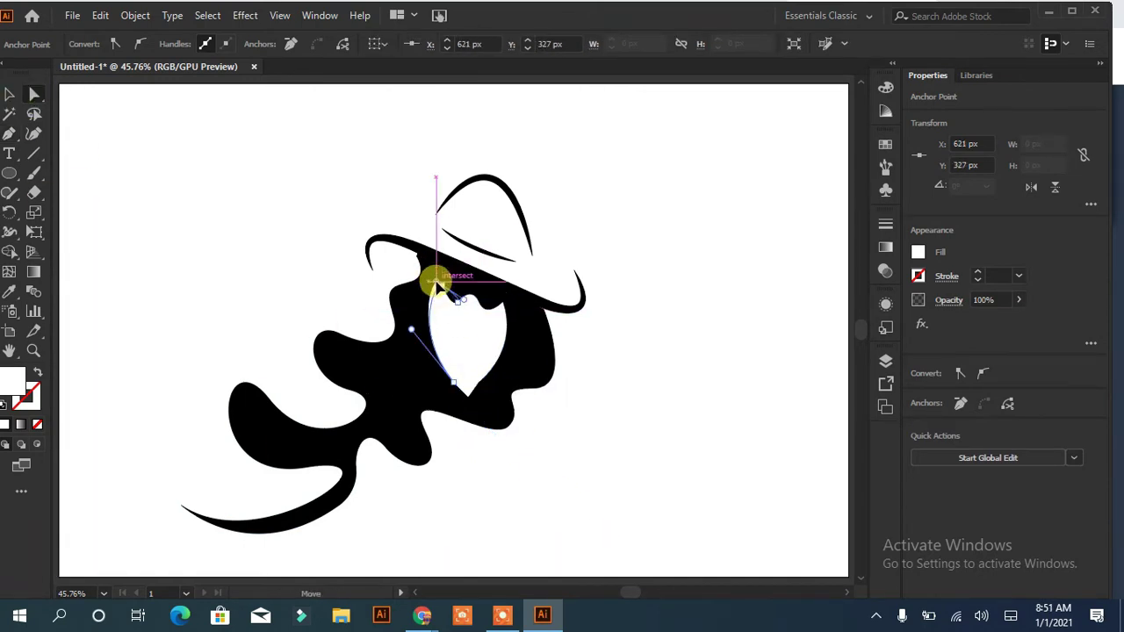
pyautogui.click(604, 436)
# Step: Draw a closed neck-and-shoulders outline below the chin and select it
pyautogui.press('p')
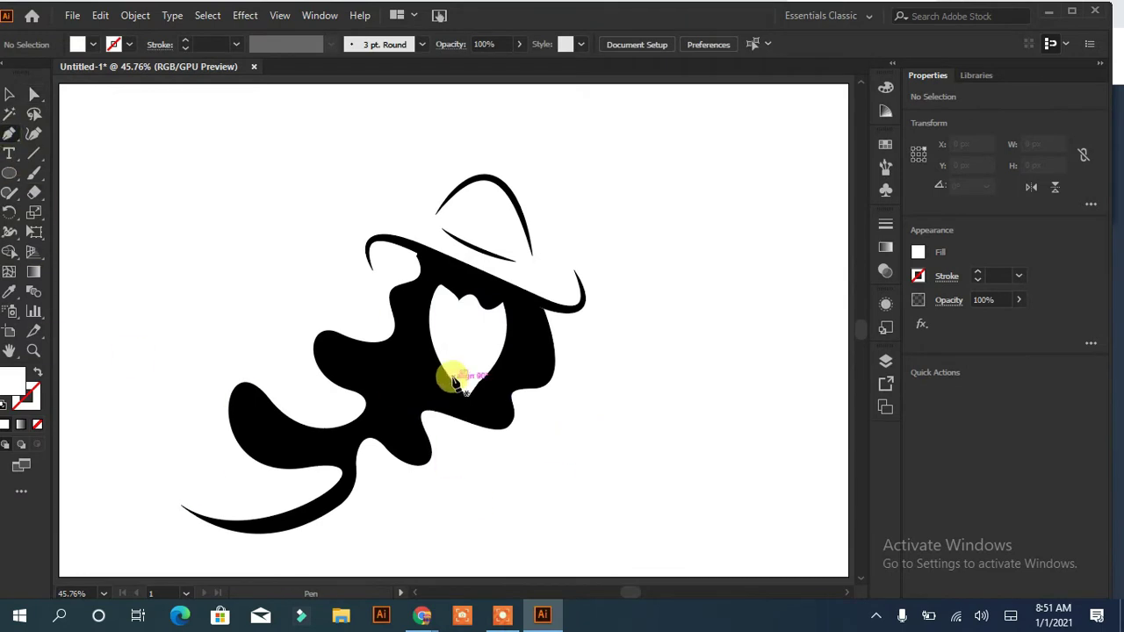
pyautogui.click(454, 379)
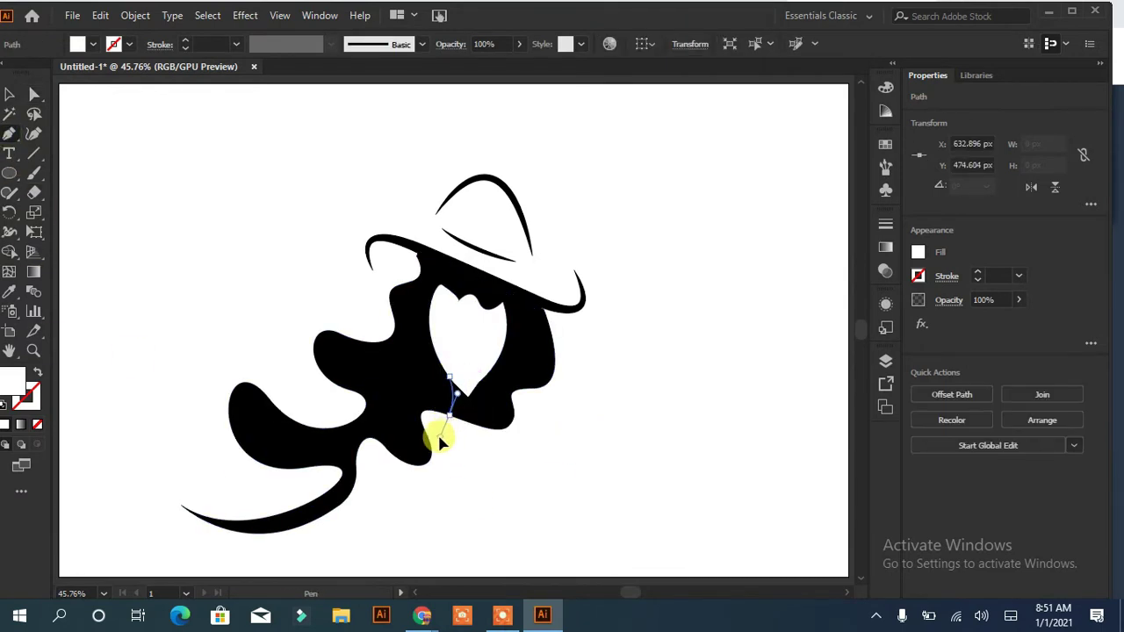
pyautogui.moveTo(437, 435); pyautogui.dragTo(400, 430)
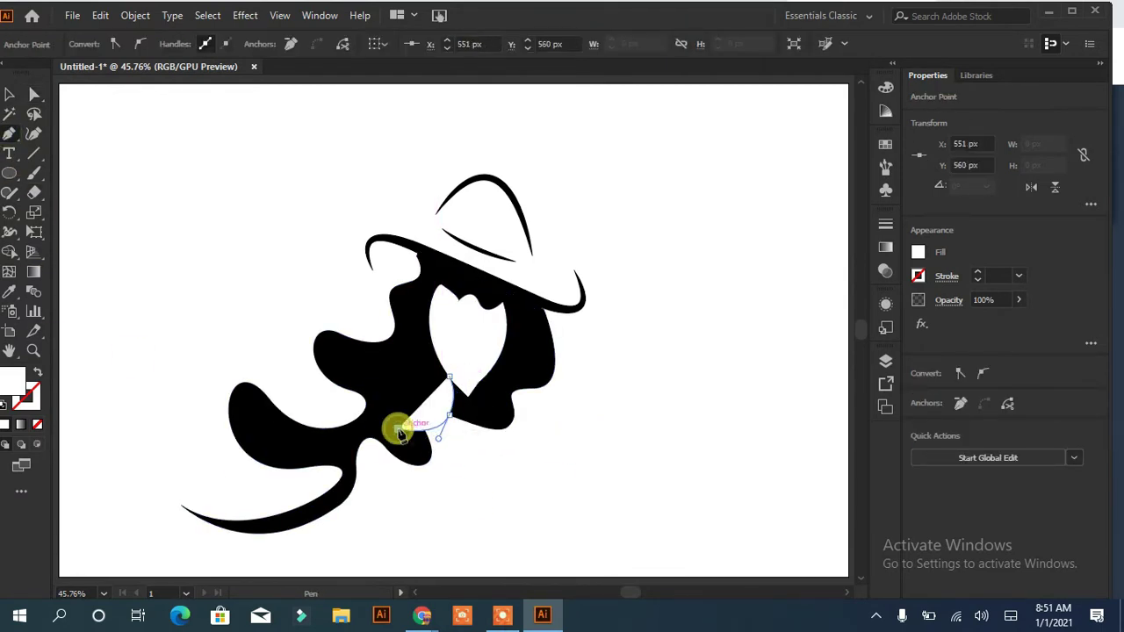
pyautogui.moveTo(393, 487); pyautogui.dragTo(437, 555)
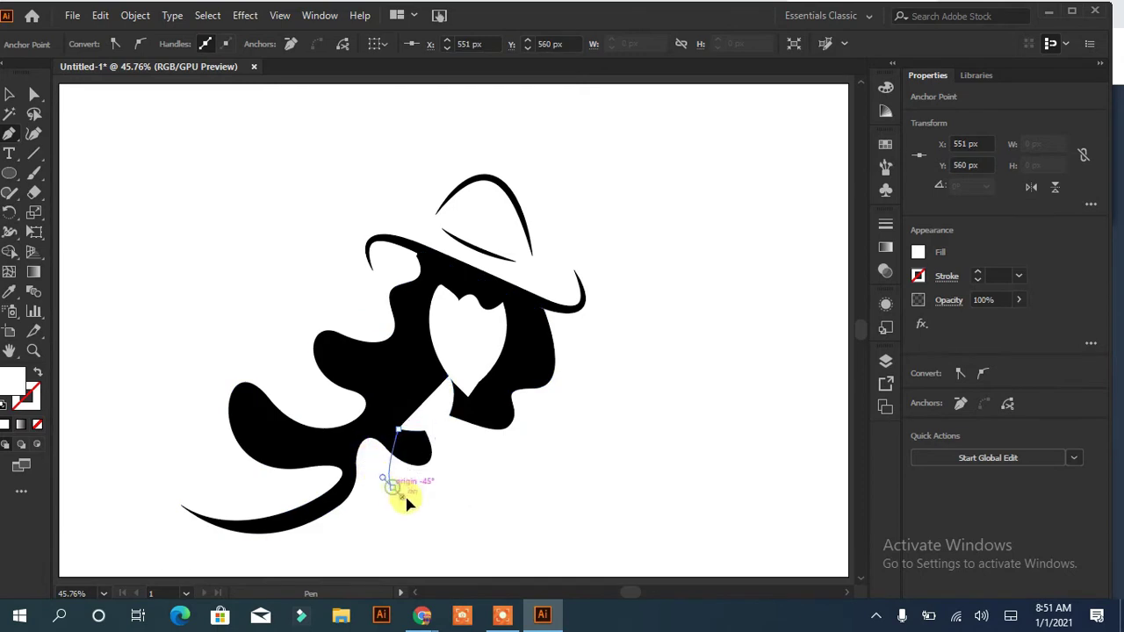
pyautogui.click(452, 537)
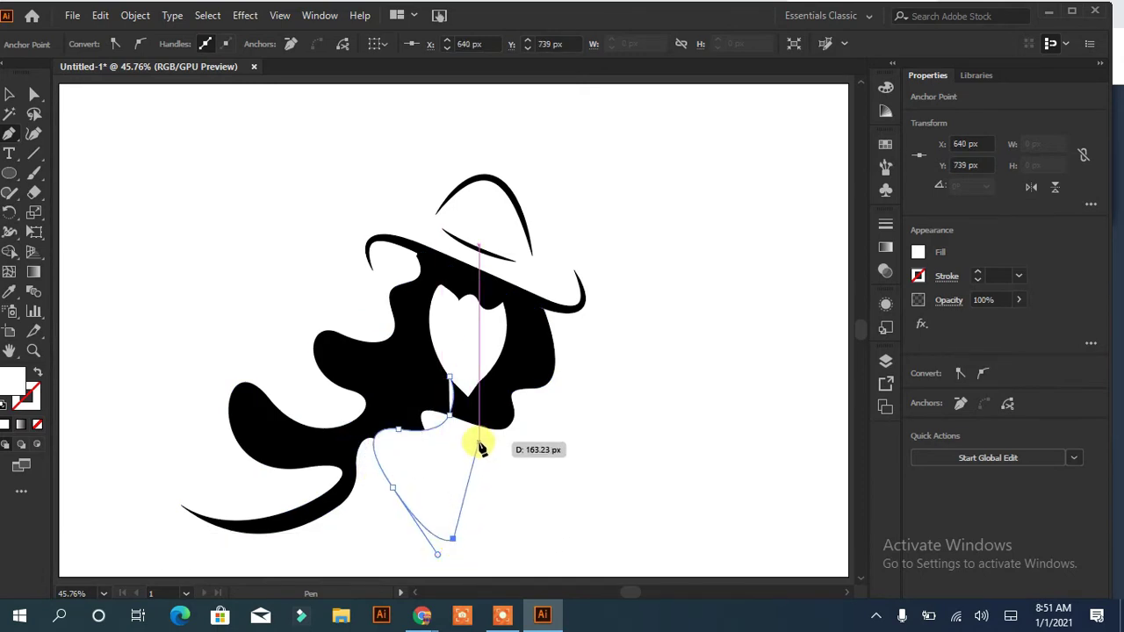
pyautogui.moveTo(508, 425); pyautogui.dragTo(449, 430)
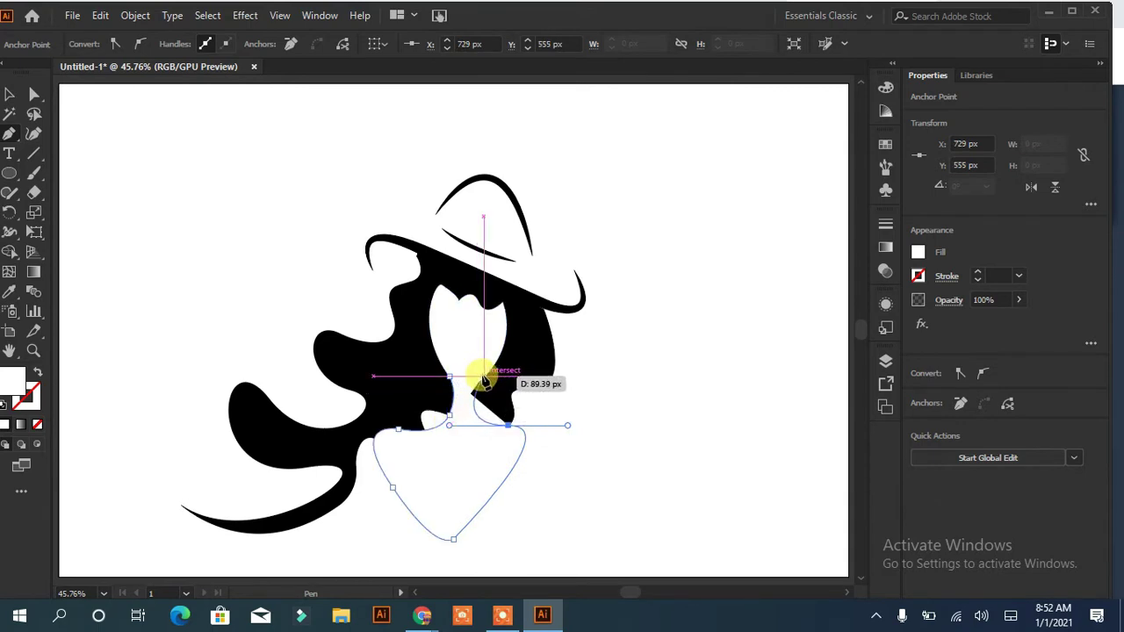
pyautogui.moveTo(449, 375); pyautogui.dragTo(459, 391)
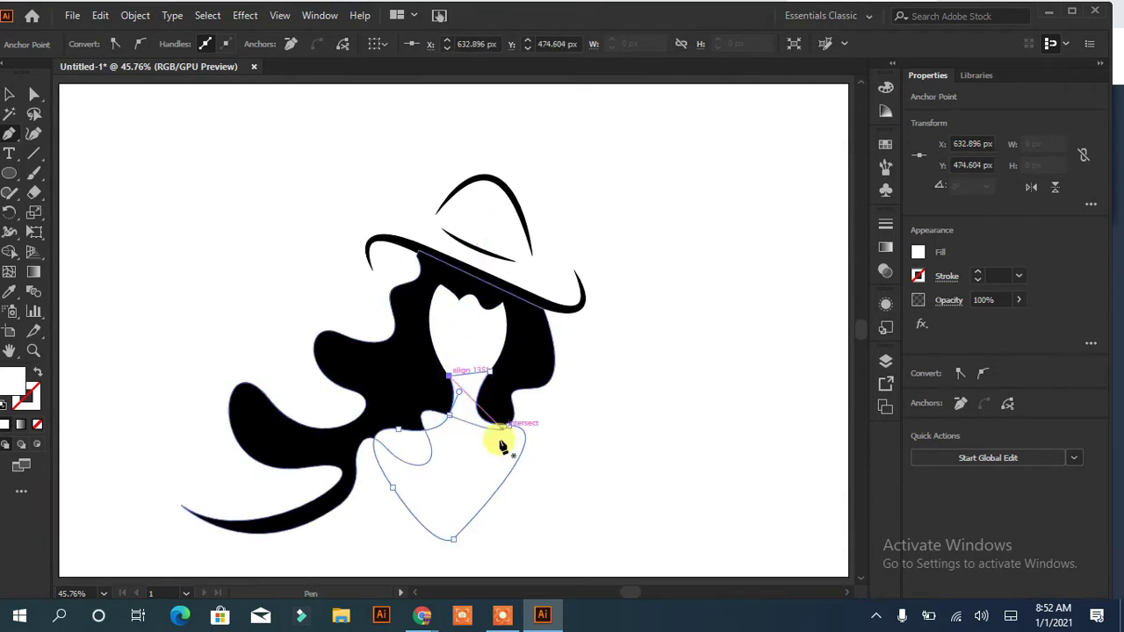
pyautogui.click(507, 427)
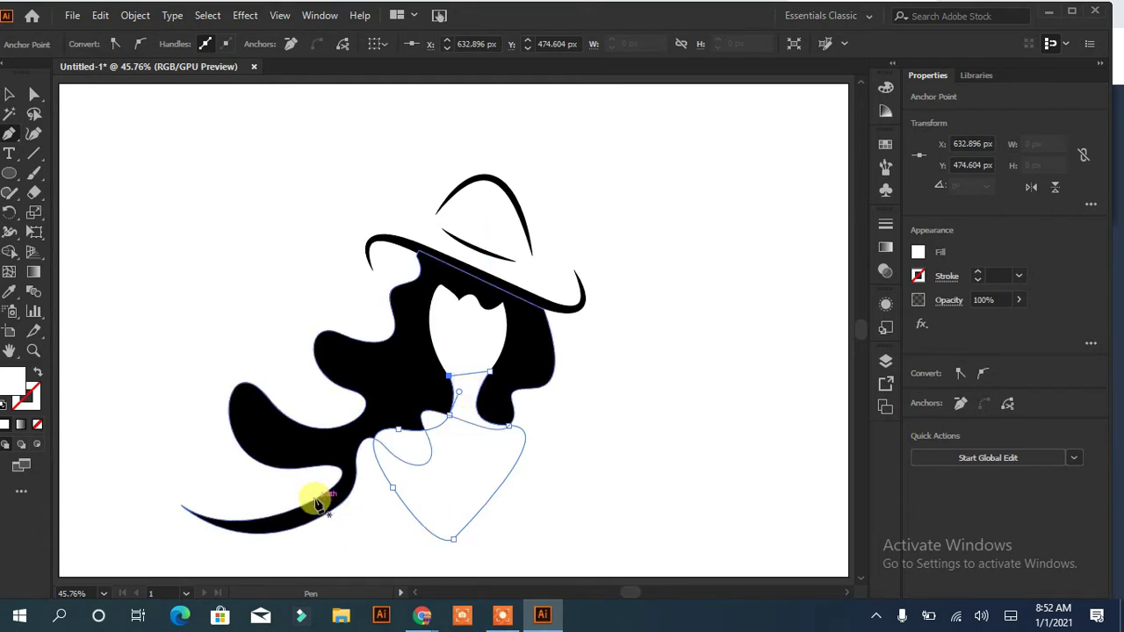
pyautogui.click(9, 94)
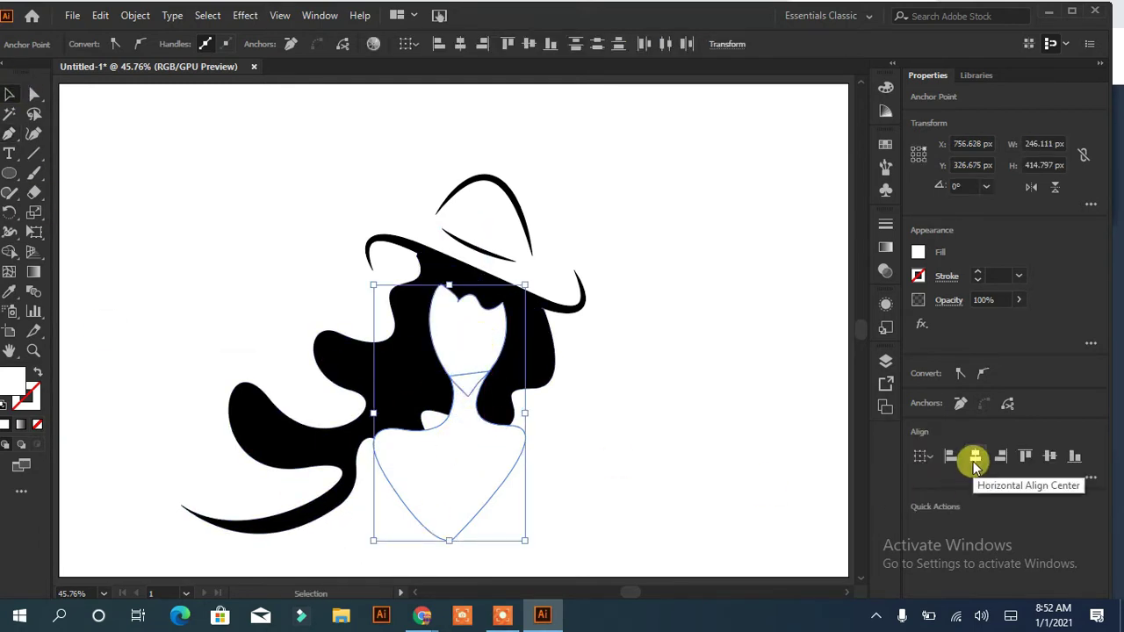
# Step: Select the face shape, then clear the selection using Direct Selection
pyautogui.click(705, 466)
pyautogui.click(463, 344)
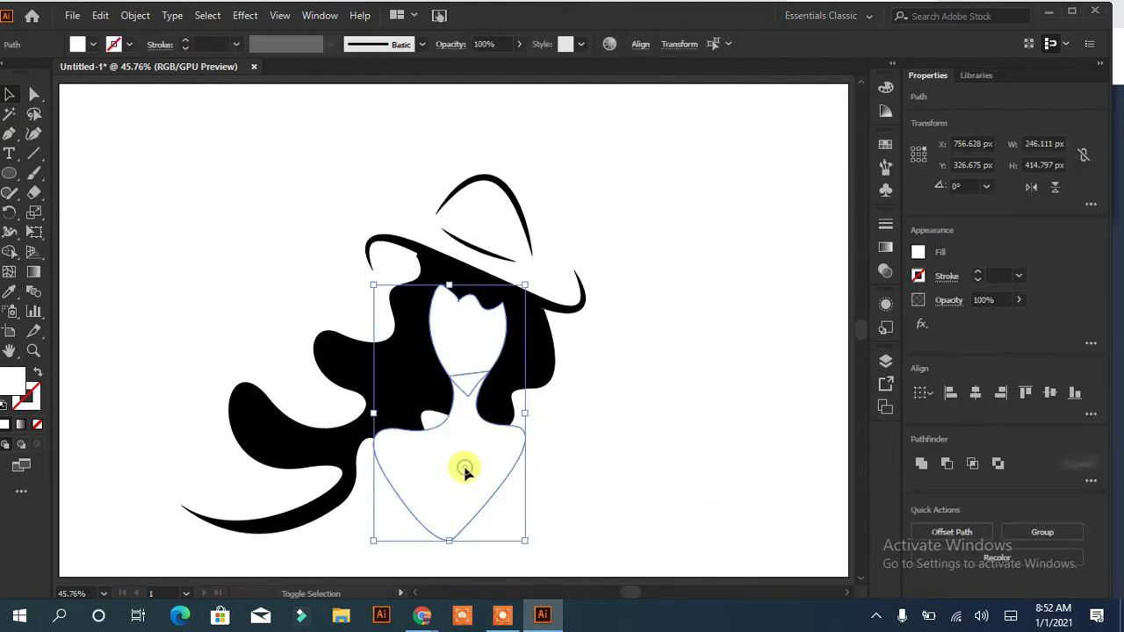
pyautogui.click(696, 412)
pyautogui.click(471, 364)
pyautogui.click(33, 94)
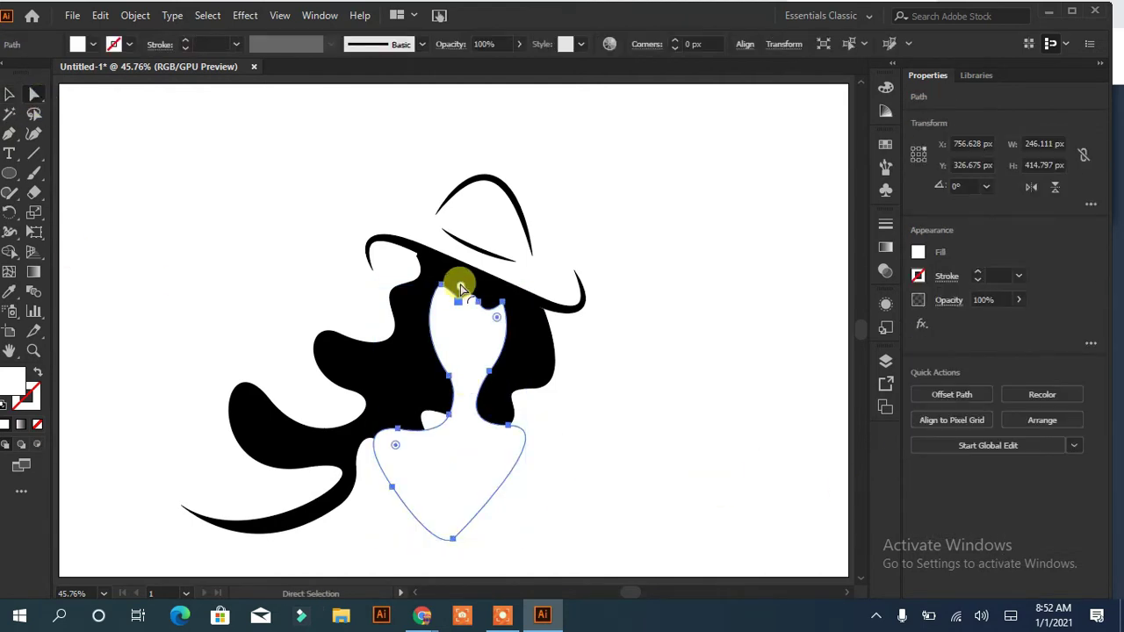
pyautogui.click(639, 393)
# Step: Nudge the black hair shape right and down, then back up into place
pyautogui.click(441, 290)
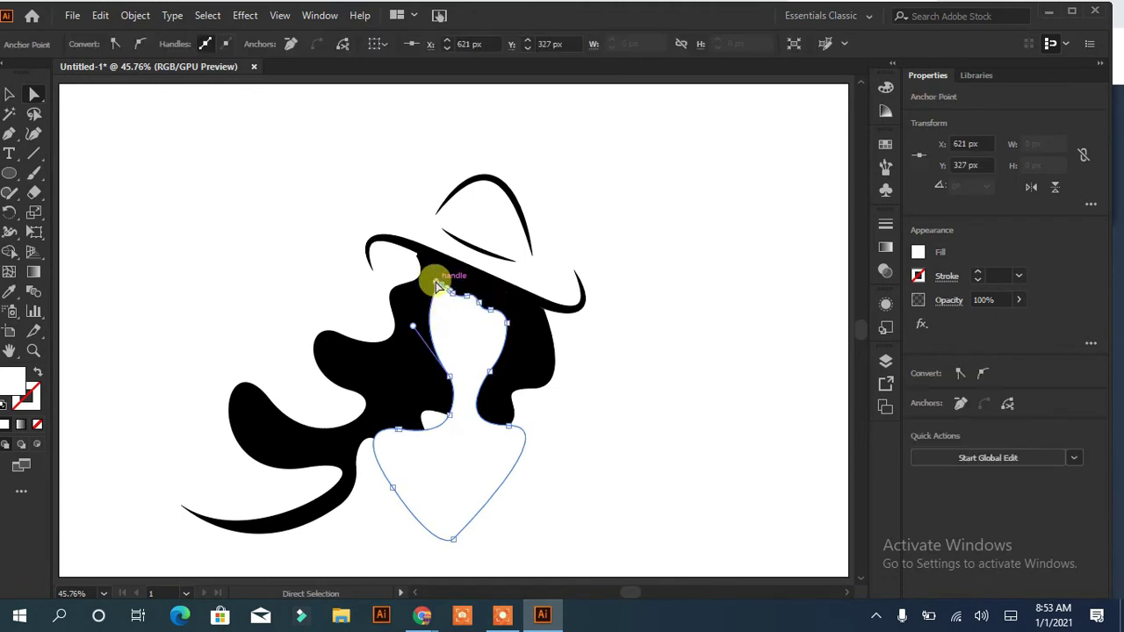
pyautogui.press('Right')
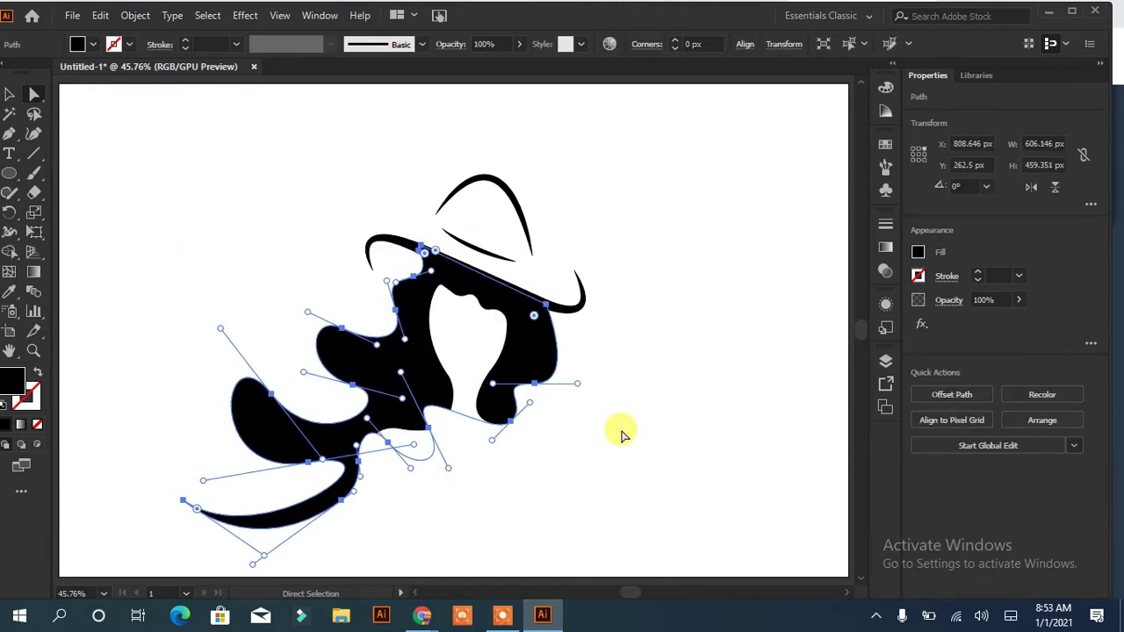
pyautogui.press('Down')
pyautogui.press('Up')
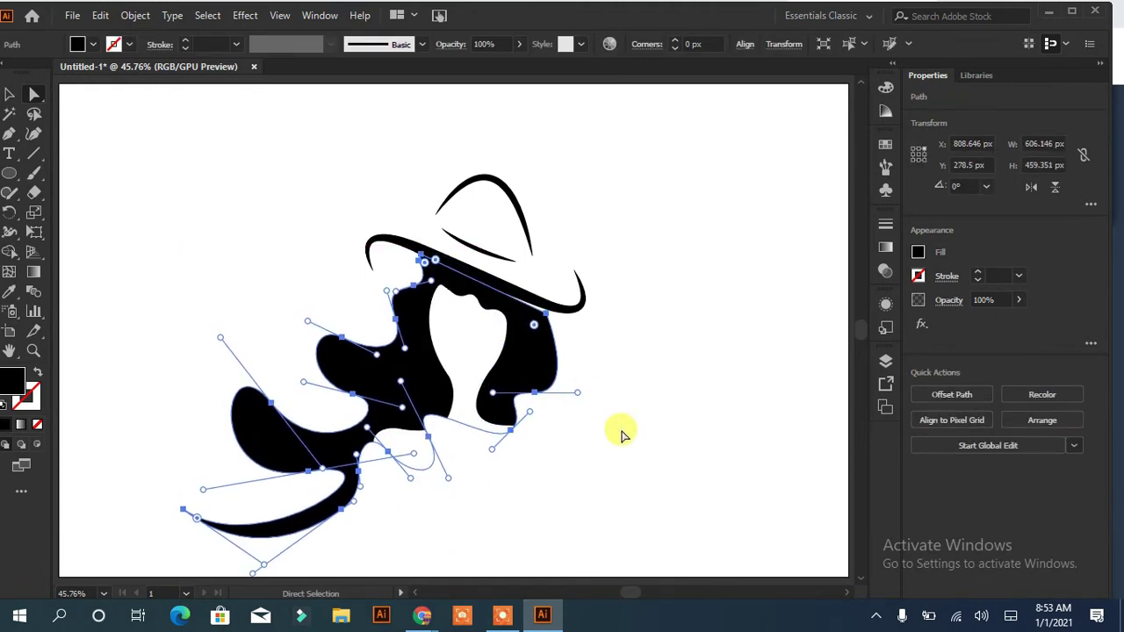
pyautogui.press('Up')
pyautogui.click(619, 492)
pyautogui.moveTo(638, 352); pyautogui.dragTo(369, 418)
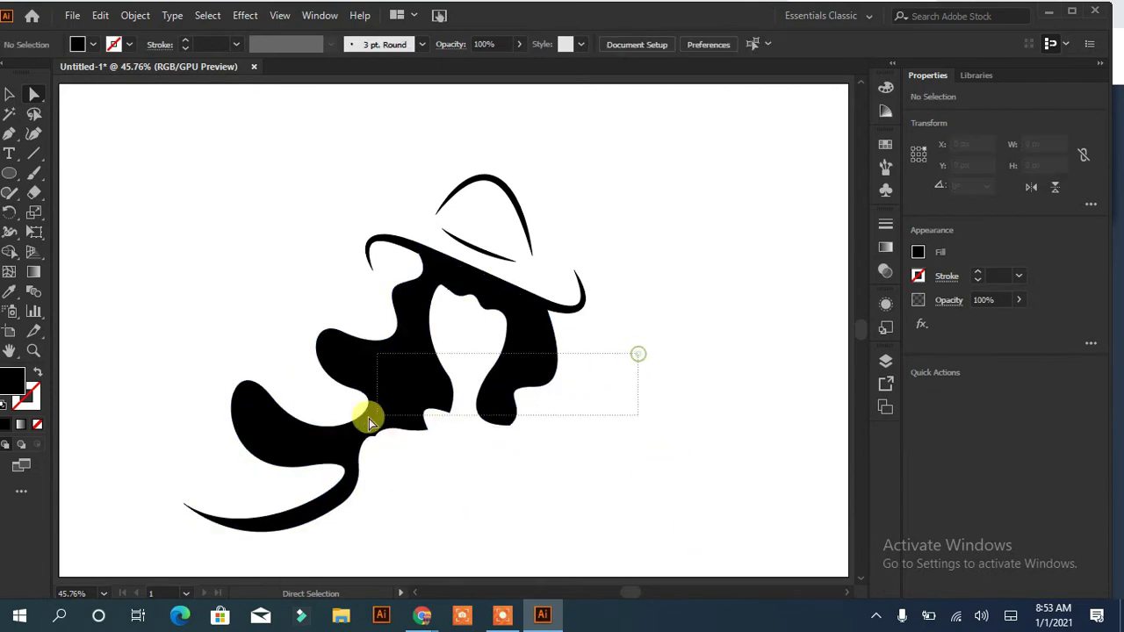
pyautogui.click(613, 424)
# Step: Select hair and neck together and subtract the neck with Pathfinder Minus Front
pyautogui.hotkey('ctrl', 'a')
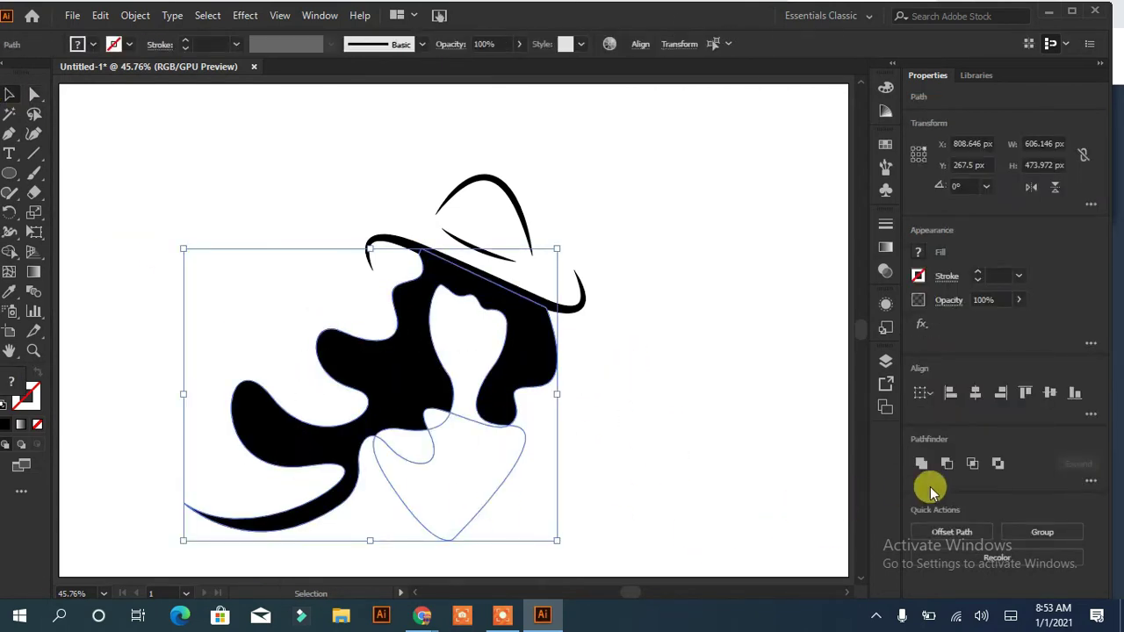
pyautogui.click(947, 464)
pyautogui.click(781, 445)
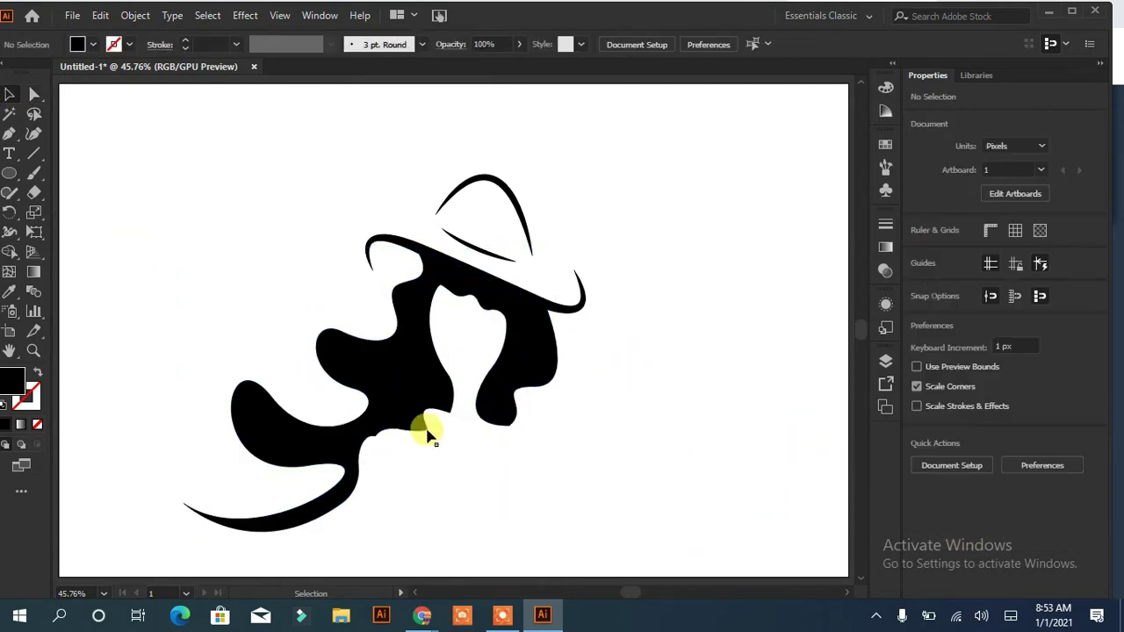
pyautogui.click(548, 316)
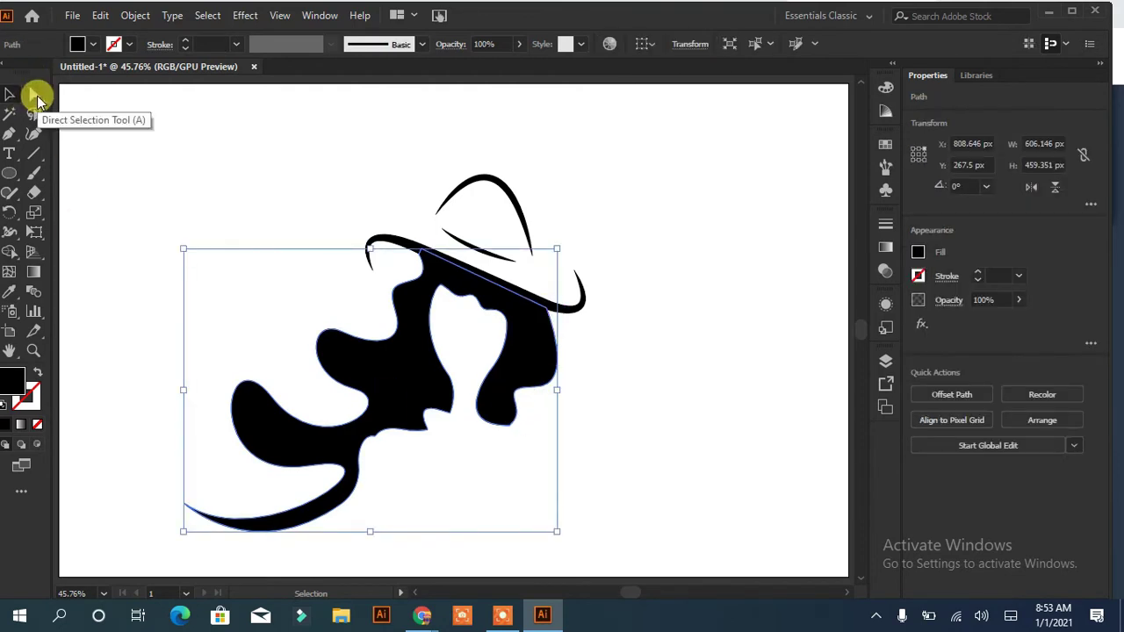
# Step: Delete an anchor on the hair's right edge and bend that edge into a smoother curve
pyautogui.click(34, 94)
pyautogui.click(534, 387)
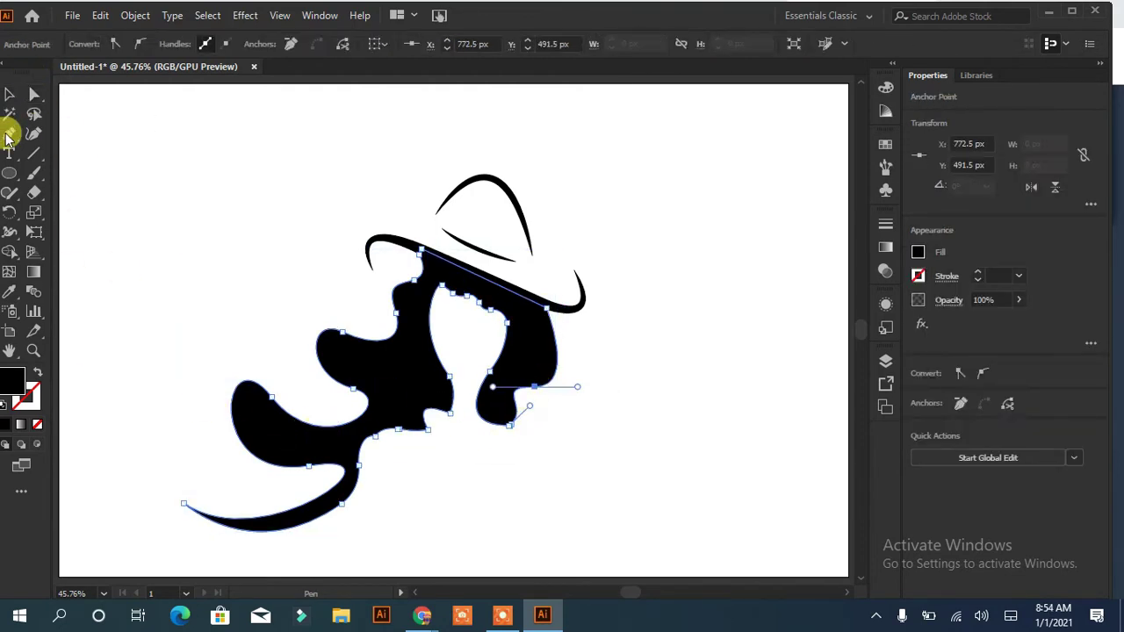
pyautogui.click(534, 386)
pyautogui.click(34, 94)
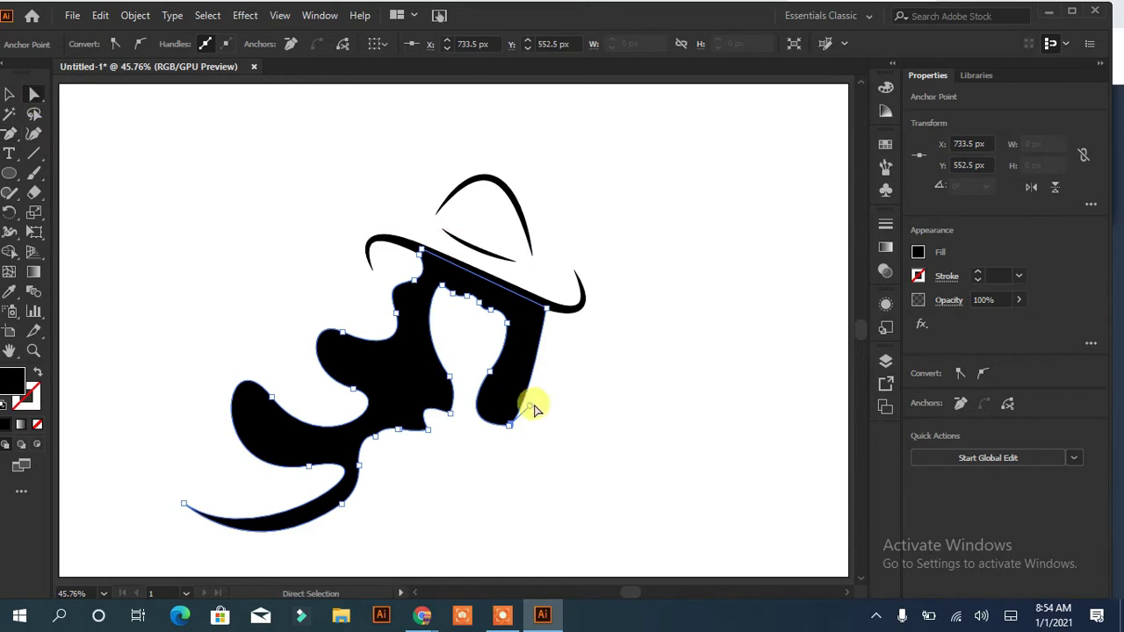
pyautogui.moveTo(534, 406); pyautogui.dragTo(562, 387)
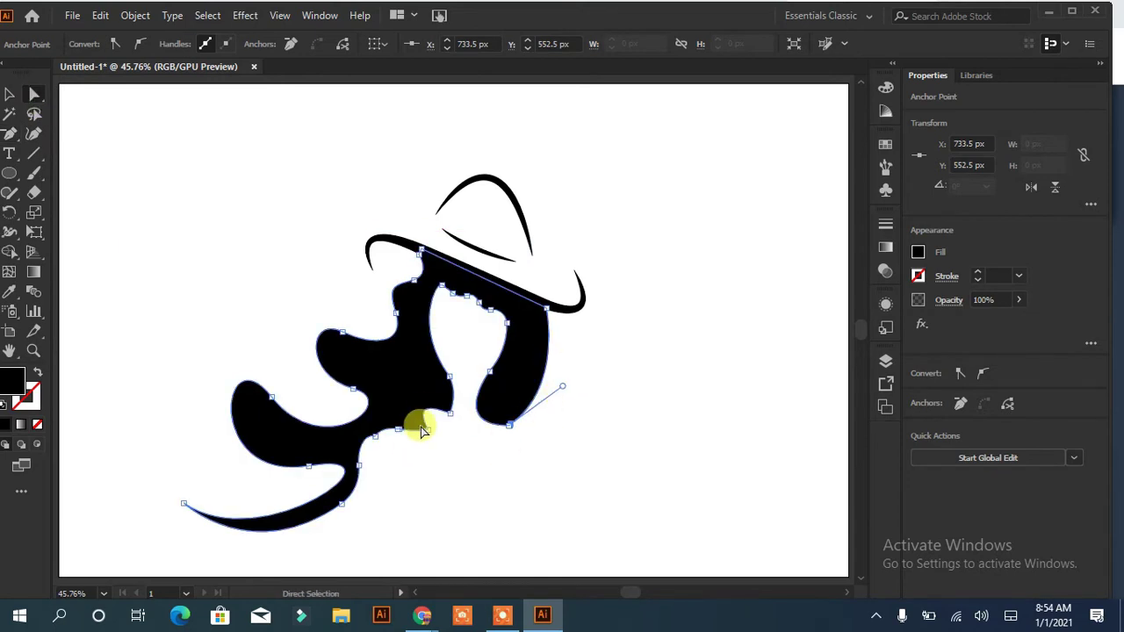
pyautogui.moveTo(427, 416); pyautogui.dragTo(443, 430)
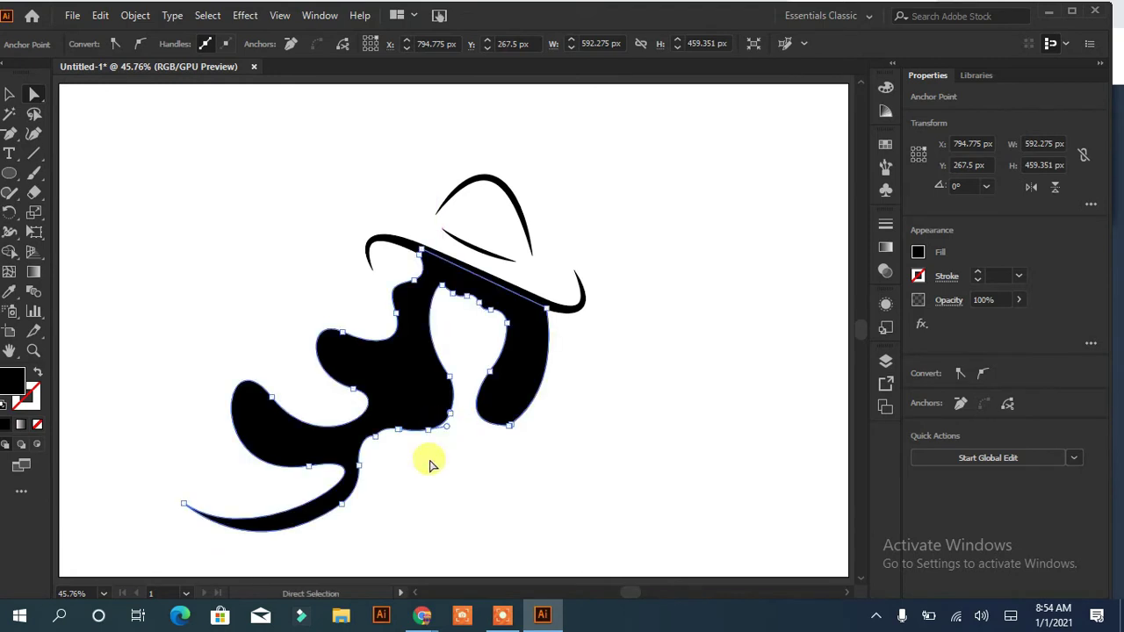
# Step: Smooth the hair's lower curves around the neck by adjusting anchors and handles
pyautogui.click(539, 515)
pyautogui.click(370, 428)
pyautogui.moveTo(364, 437)
pyautogui.mouseDown()
pyautogui.moveTo(382, 446)
pyautogui.moveTo(374, 466)
pyautogui.mouseUp()
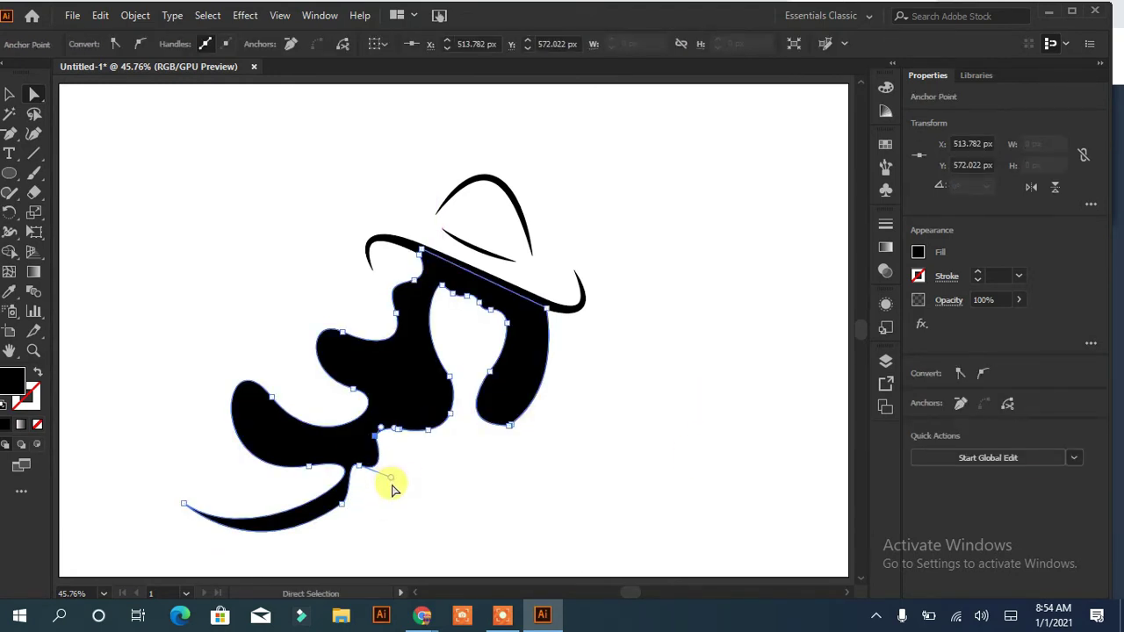
pyautogui.moveTo(343, 504); pyautogui.dragTo(373, 494)
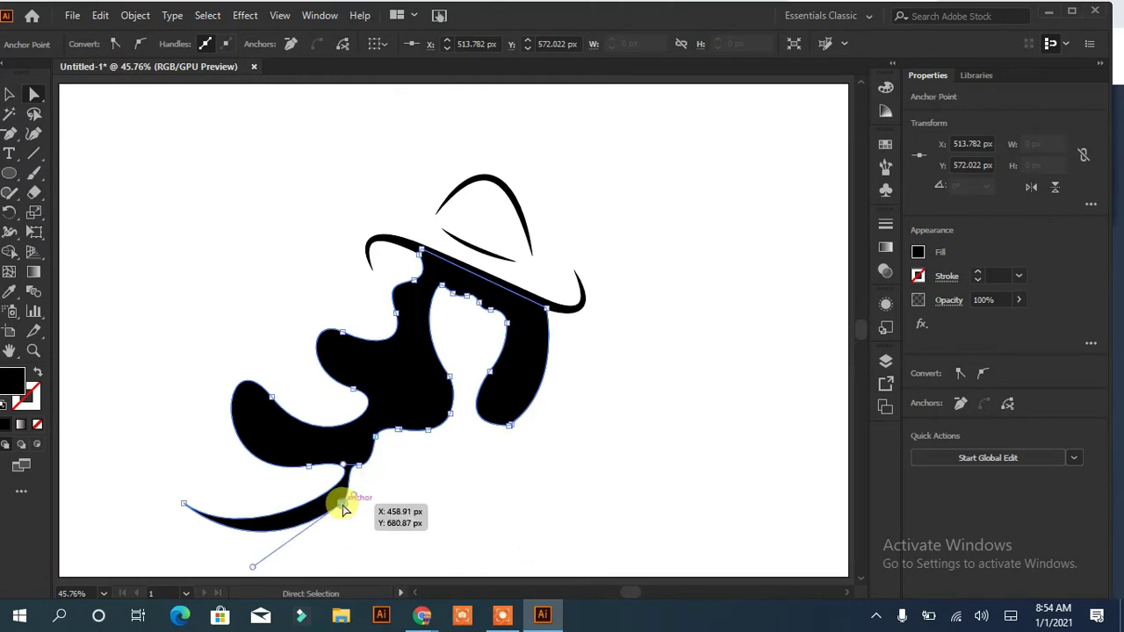
pyautogui.click(387, 468)
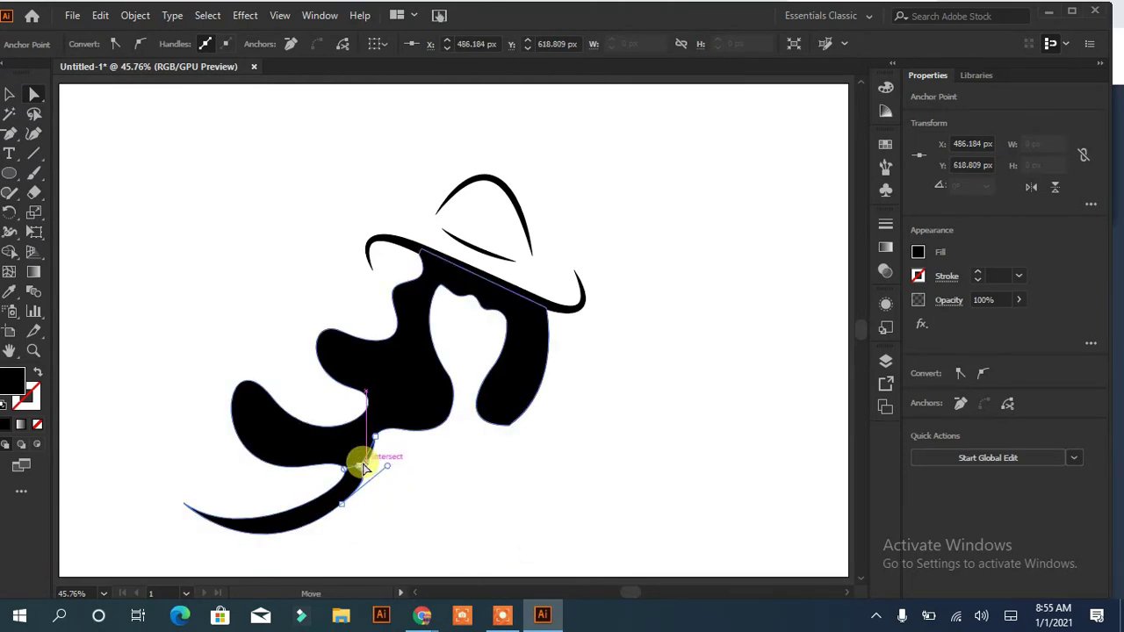
pyautogui.moveTo(364, 467); pyautogui.dragTo(362, 466)
# Step: Delete the end anchors of the hair's lower-left tail, dismissing the warning that appears
pyautogui.click(10, 94)
pyautogui.click(99, 264)
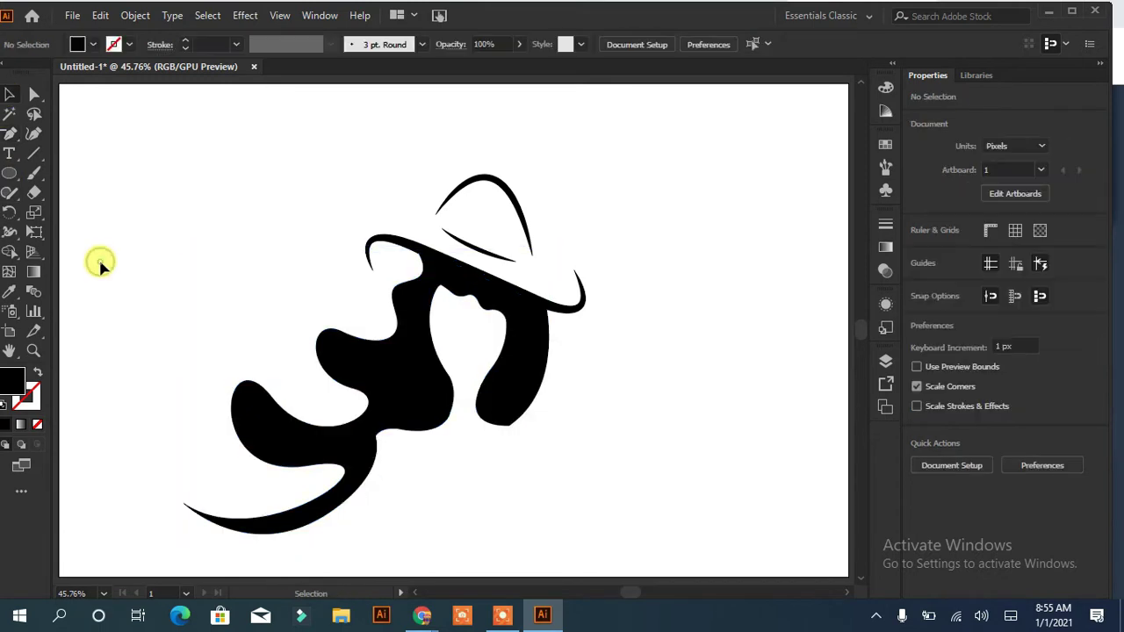
pyautogui.click(276, 445)
pyautogui.click(33, 94)
pyautogui.click(183, 503)
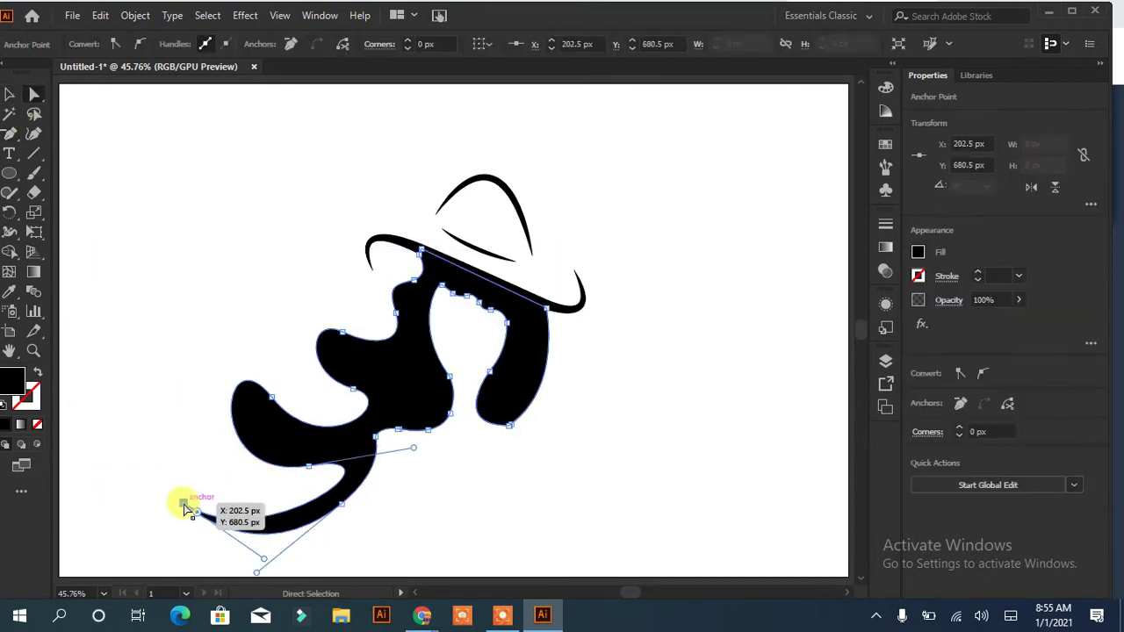
pyautogui.press('-')
pyautogui.click(183, 503)
pyautogui.click(313, 527)
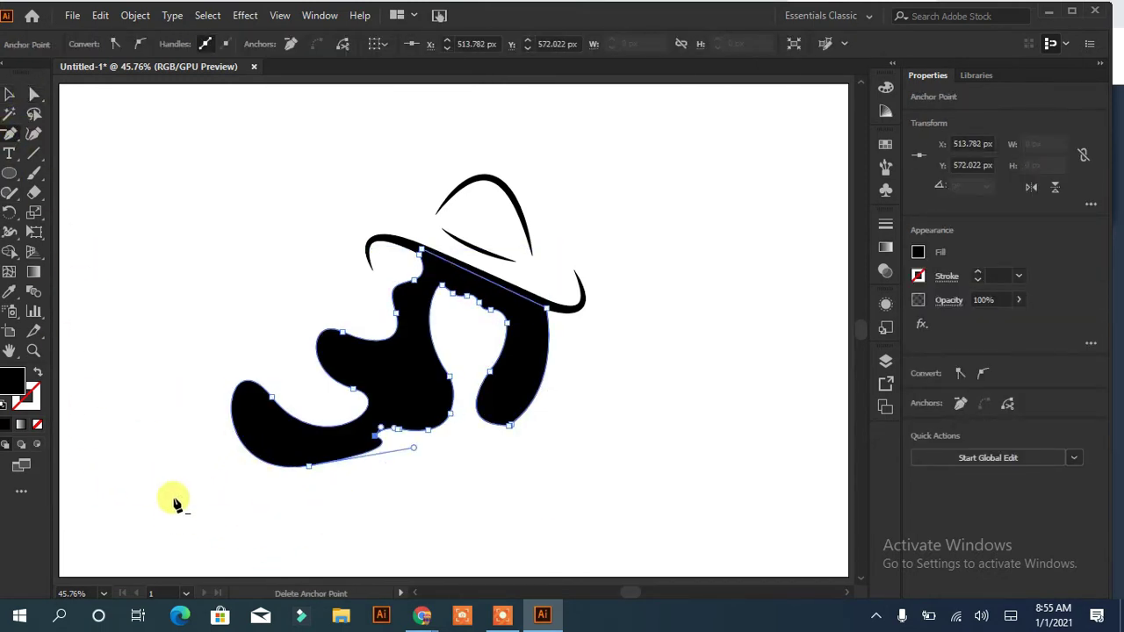
pyautogui.click(395, 431)
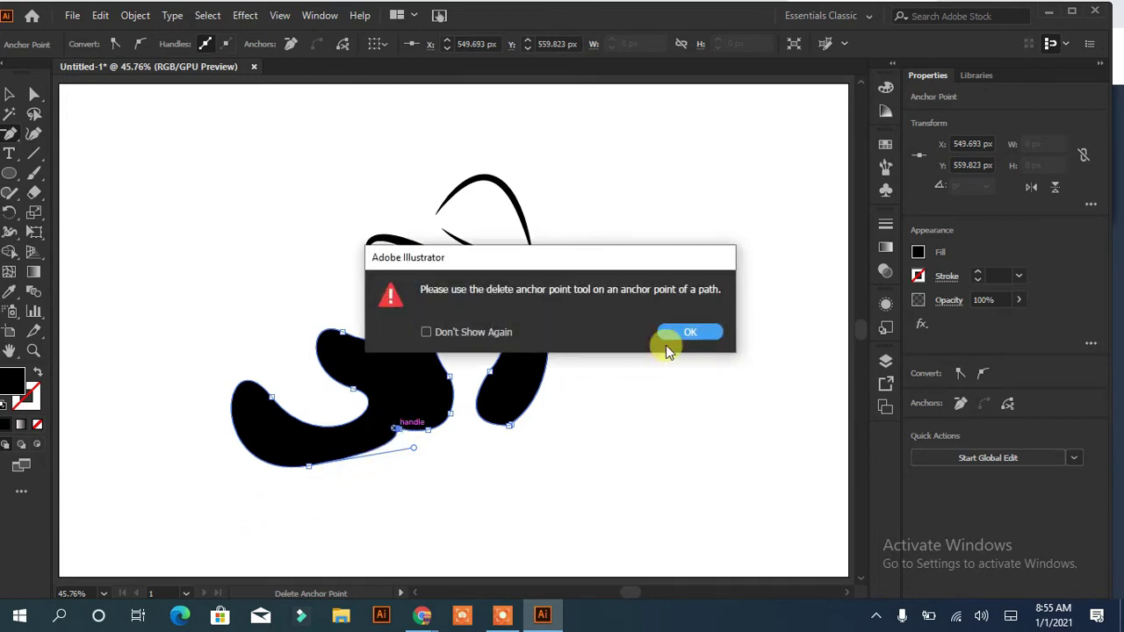
pyautogui.click(665, 344)
# Step: Drag the lower-left anchor's handles to form a sharp, upward-curling tail
pyautogui.click(9, 94)
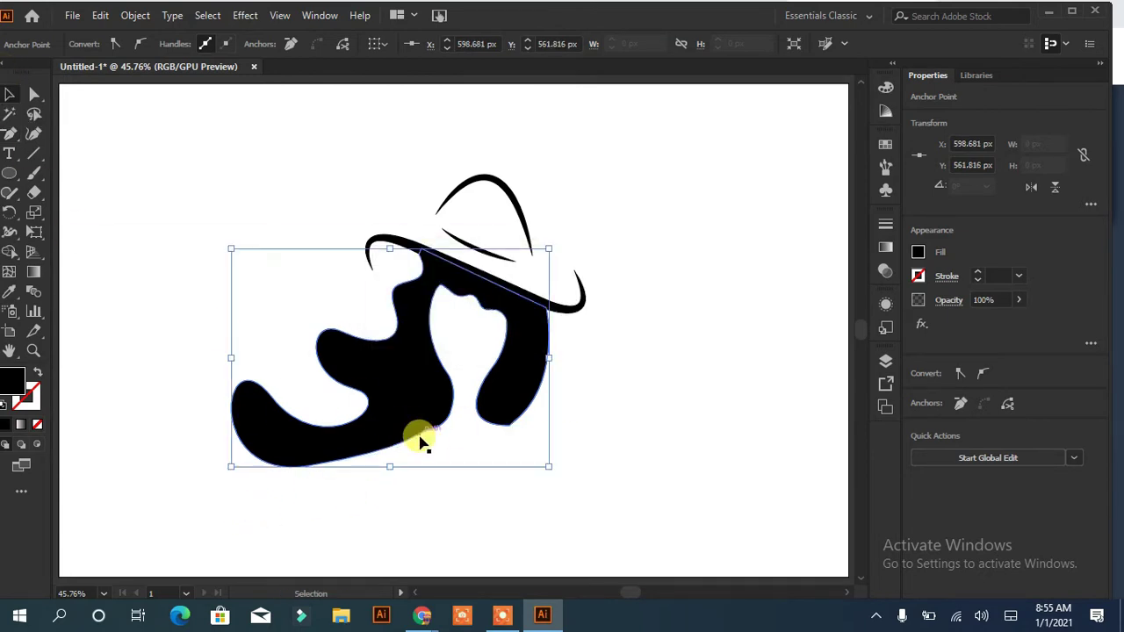
pyautogui.press('a')
pyautogui.moveTo(415, 436)
pyautogui.mouseDown()
pyautogui.moveTo(360, 464)
pyautogui.moveTo(255, 371)
pyautogui.mouseUp()
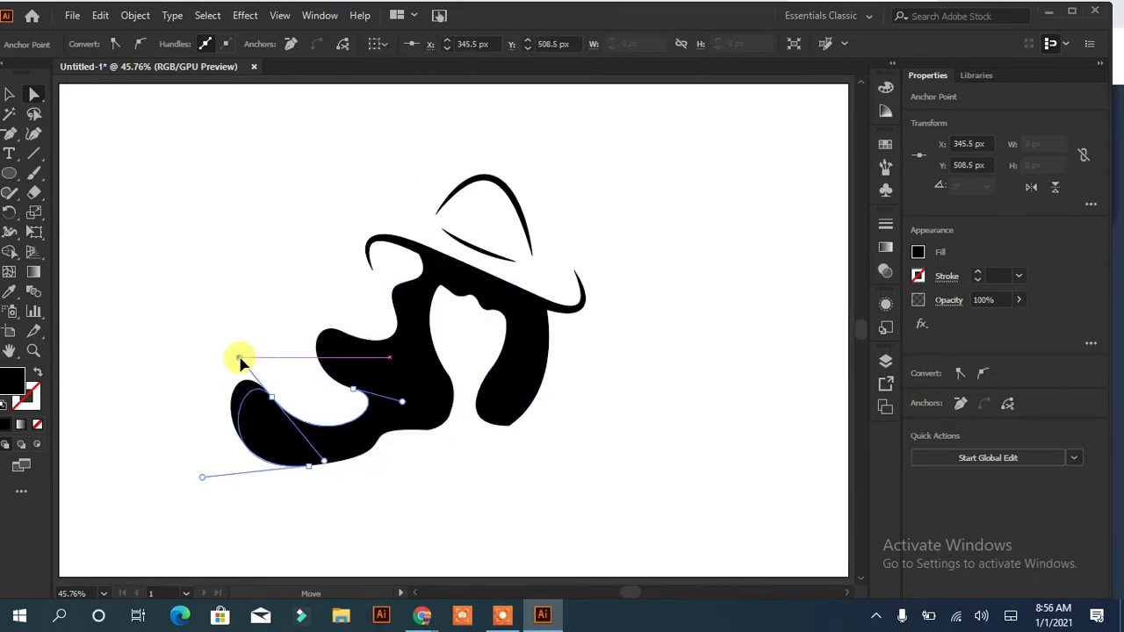
pyautogui.moveTo(255, 371)
pyautogui.mouseDown()
pyautogui.moveTo(266, 397)
pyautogui.moveTo(255, 457)
pyautogui.moveTo(321, 496)
pyautogui.moveTo(251, 500)
pyautogui.mouseUp()
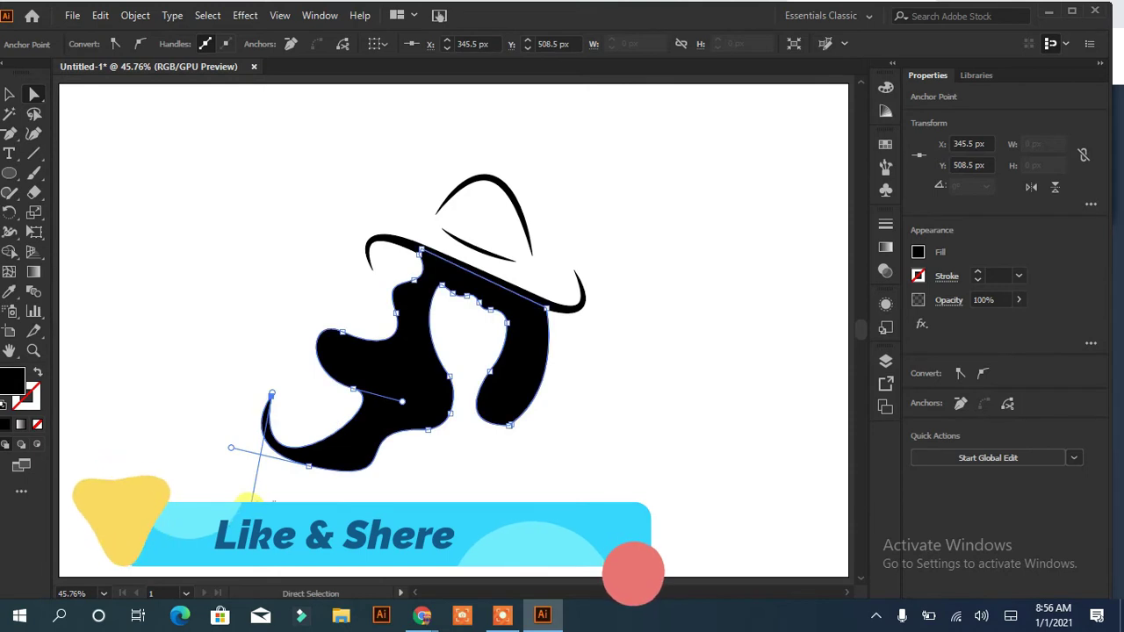
# Step: Expand the brim's appearance and apply an Offset Path around it
pyautogui.press('v')
pyautogui.click(157, 361)
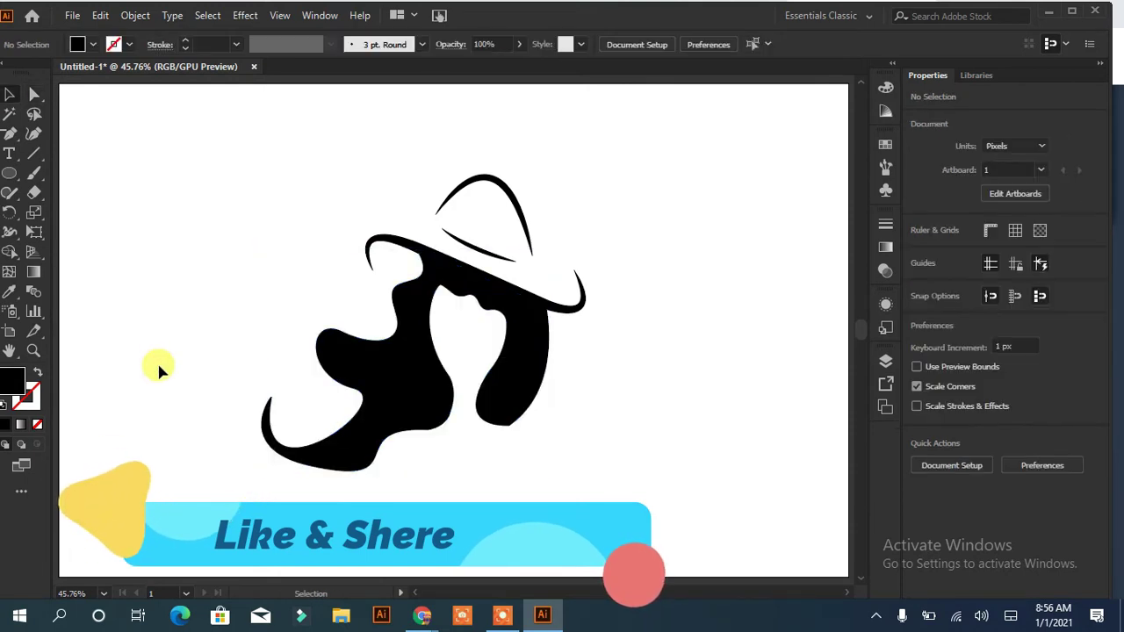
pyautogui.click(395, 246)
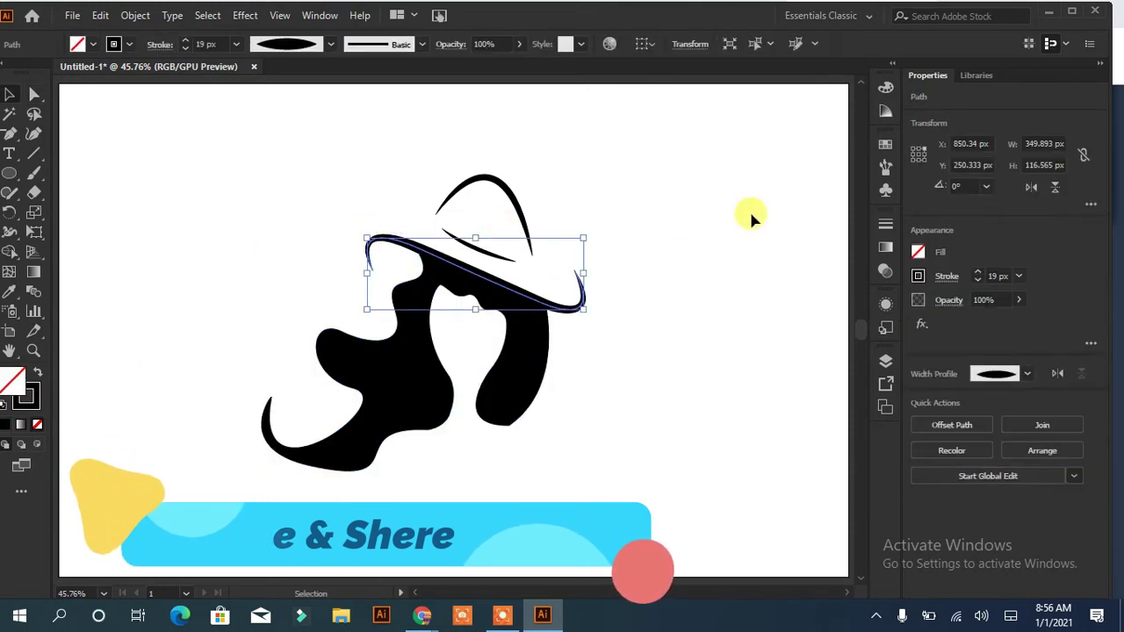
pyautogui.click(172, 16)
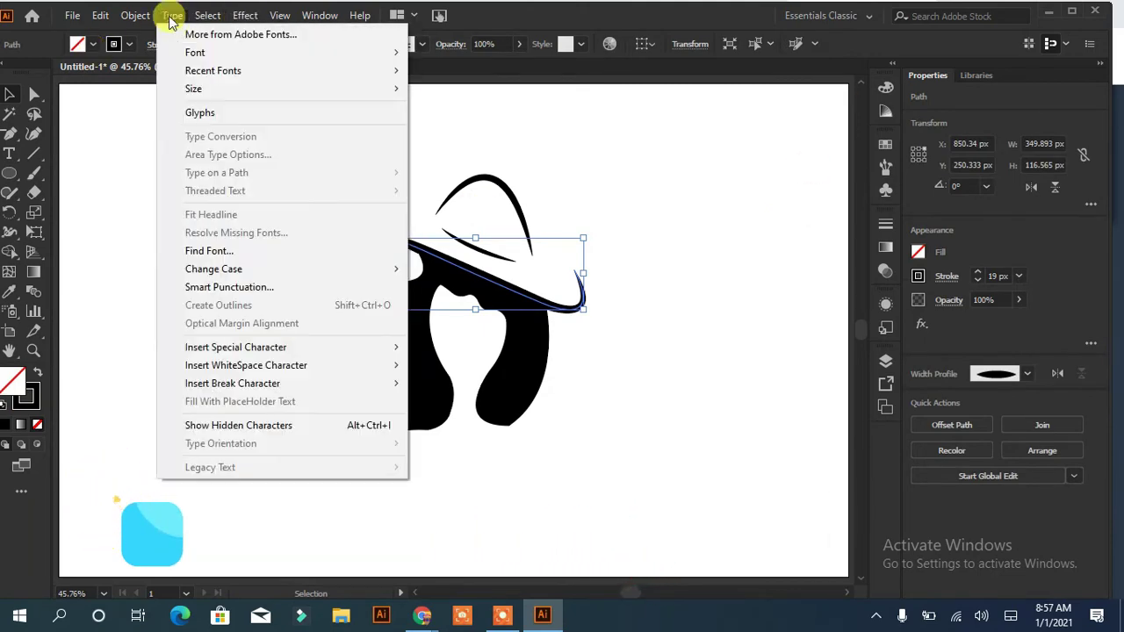
pyautogui.moveTo(135, 15)
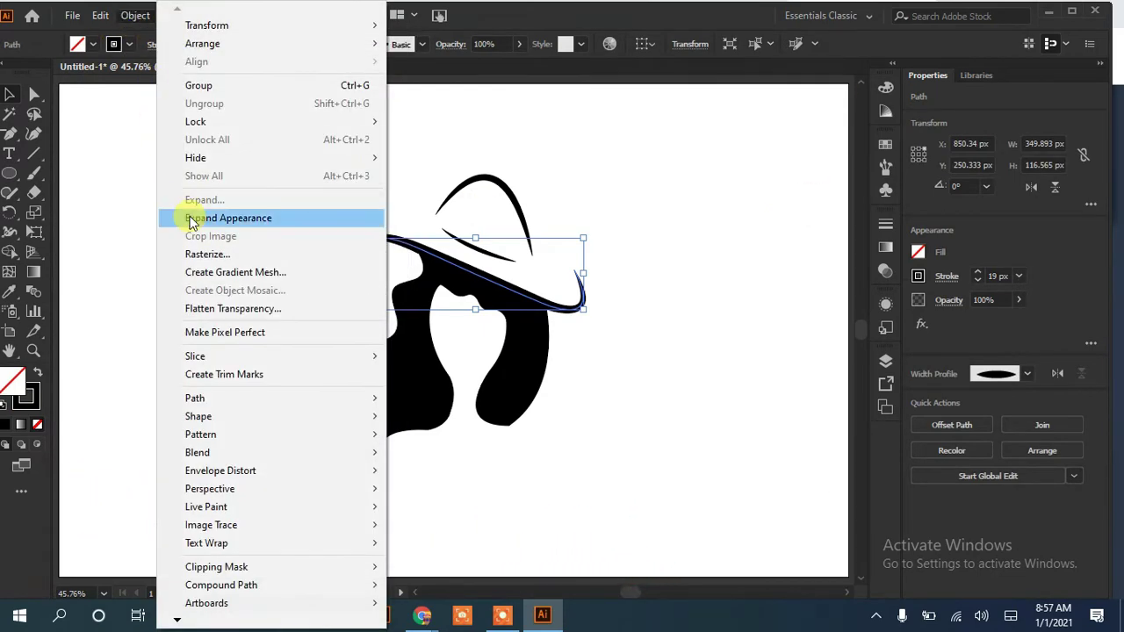
pyautogui.click(189, 219)
pyautogui.click(955, 395)
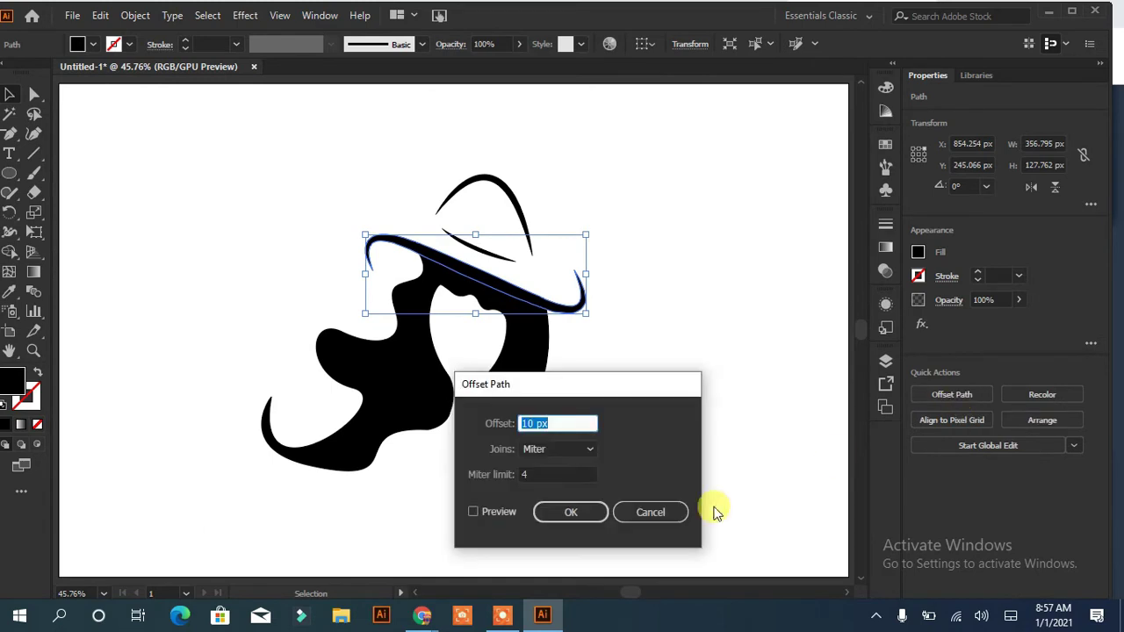
pyautogui.click(474, 512)
pyautogui.click(571, 513)
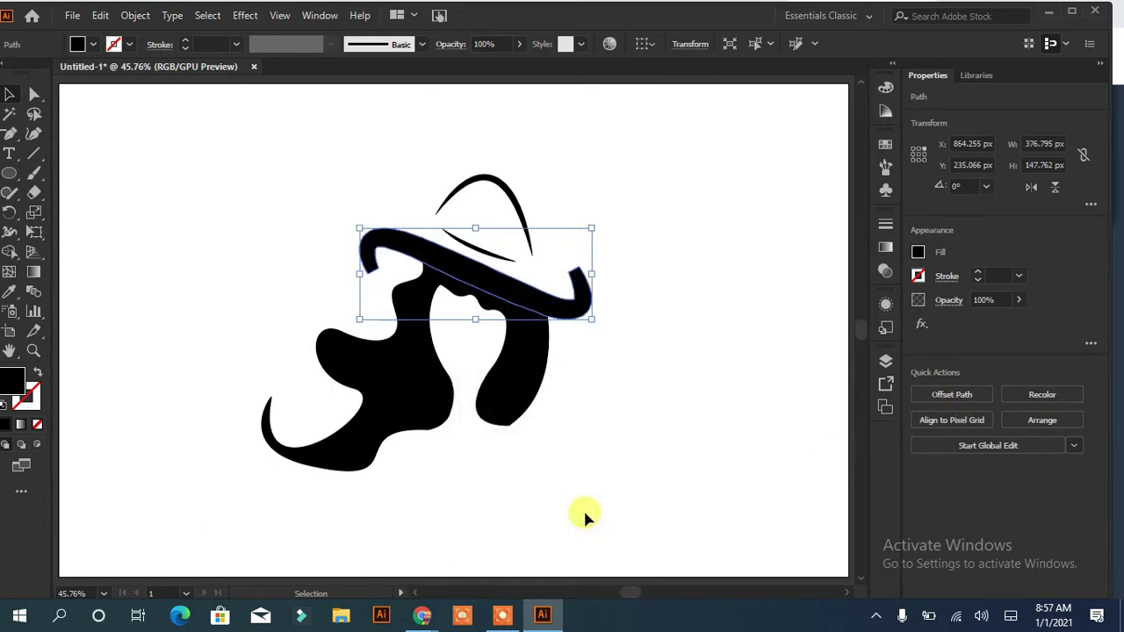
# Step: Alt-click the brim overlap with Shape Builder to cut a thin gap into the hair
pyautogui.keyDown('shift'); pyautogui.click(325, 369); pyautogui.keyUp('shift')
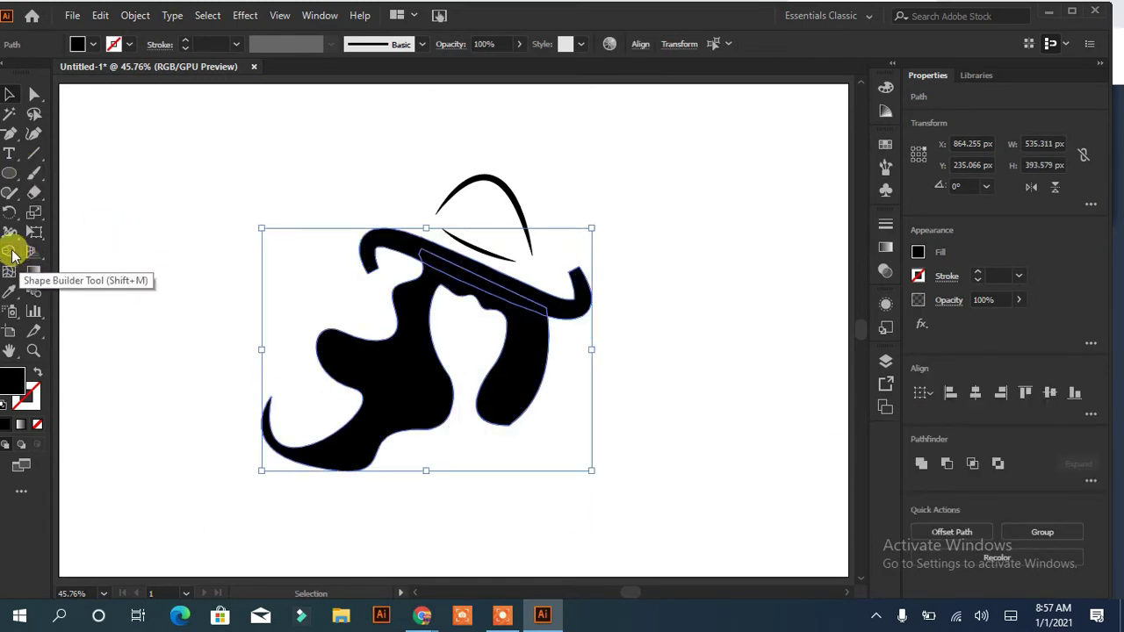
pyautogui.click(10, 252)
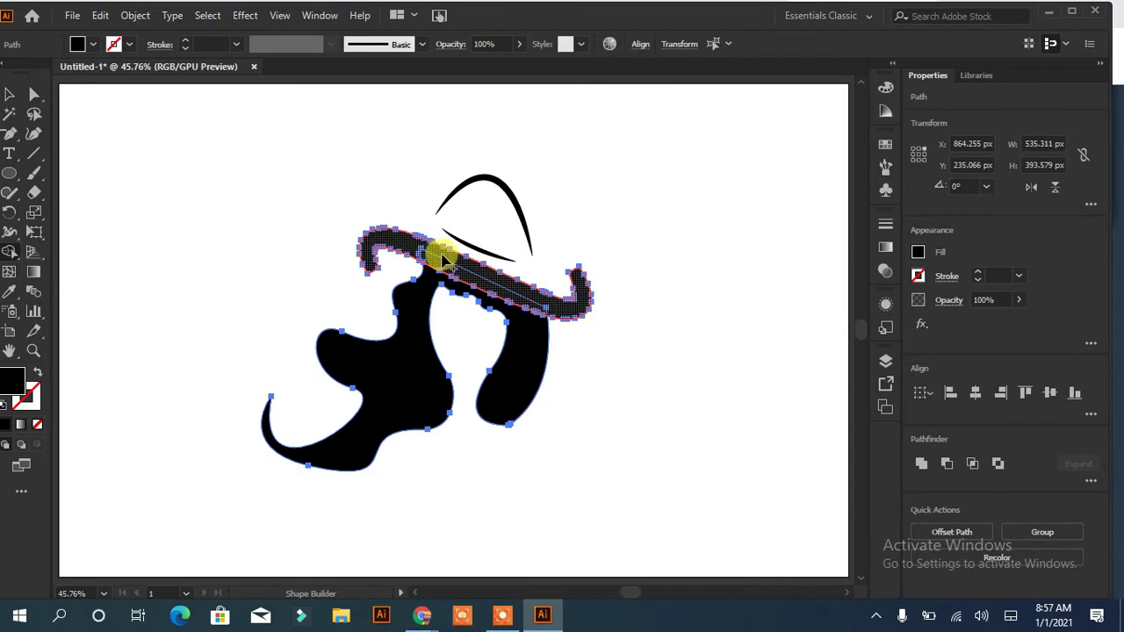
pyautogui.keyDown('alt'); pyautogui.click(396, 213); pyautogui.keyUp('alt')
pyautogui.press('v')
pyautogui.click(245, 218)
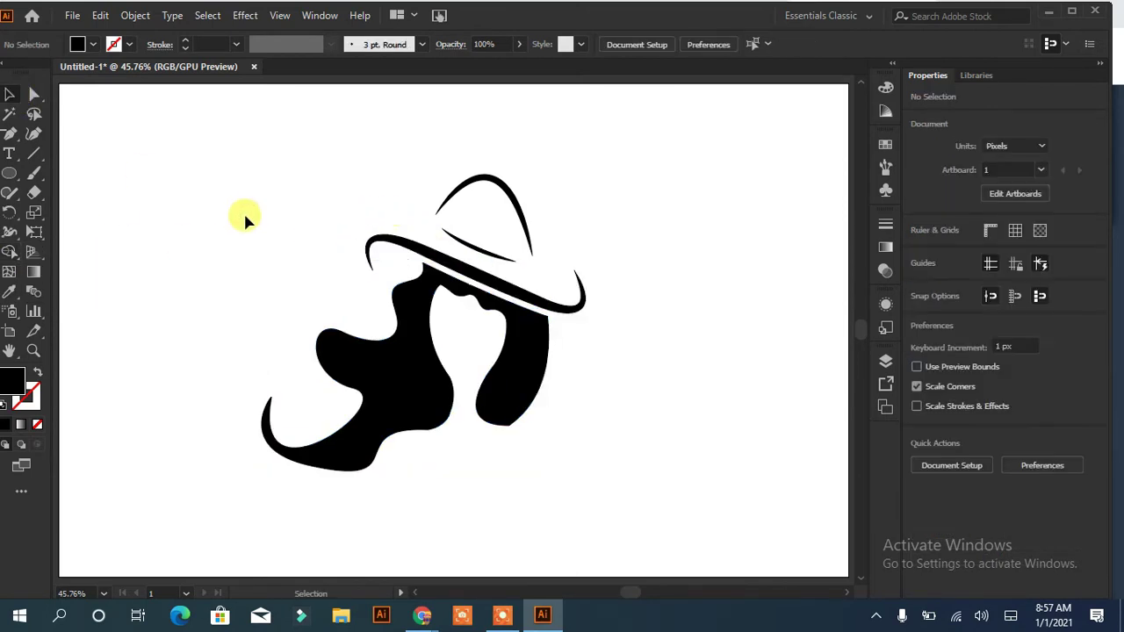
# Step: Draw a 47 × 12 px black ellipse in the face and convert its side ends to corners
pyautogui.click(10, 174)
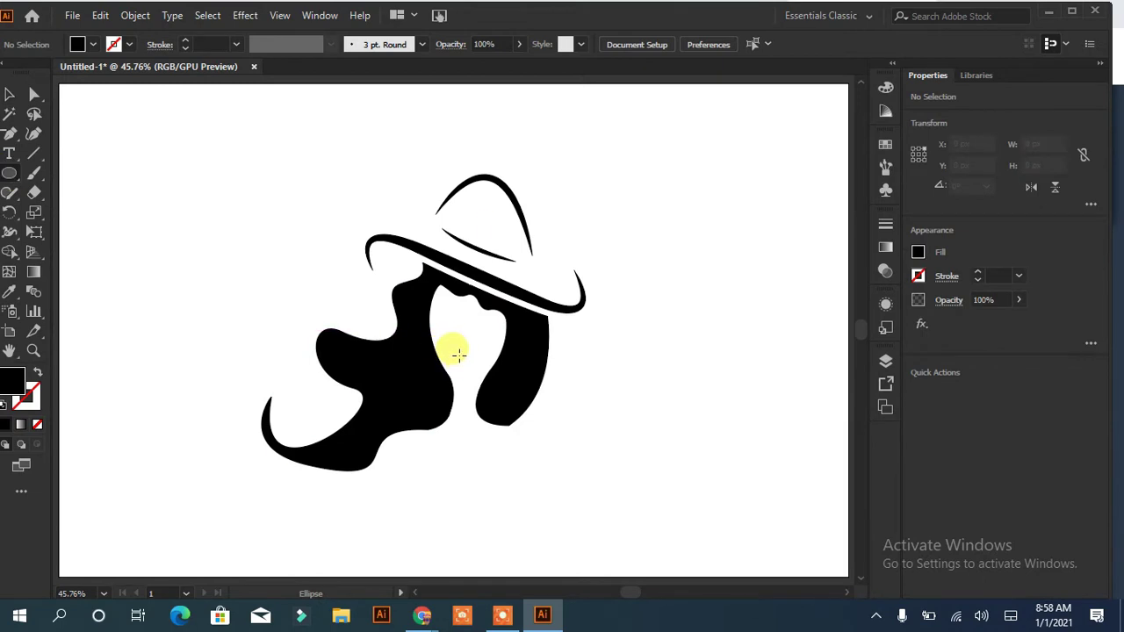
pyautogui.moveTo(457, 354); pyautogui.dragTo(490, 362)
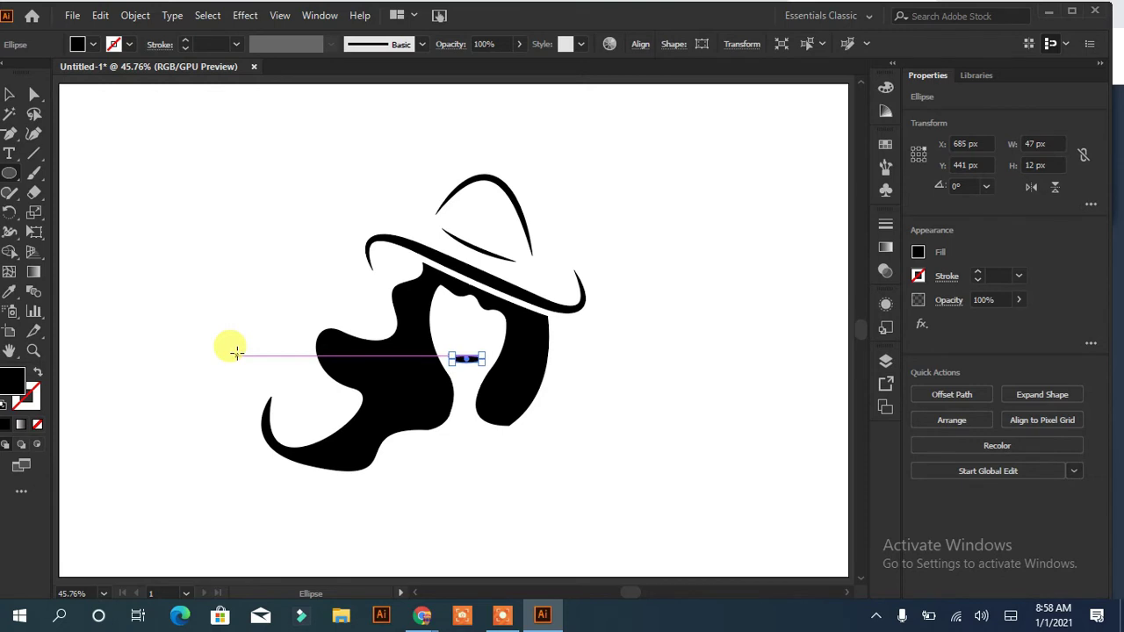
pyautogui.hotkey('ctrl', '=')
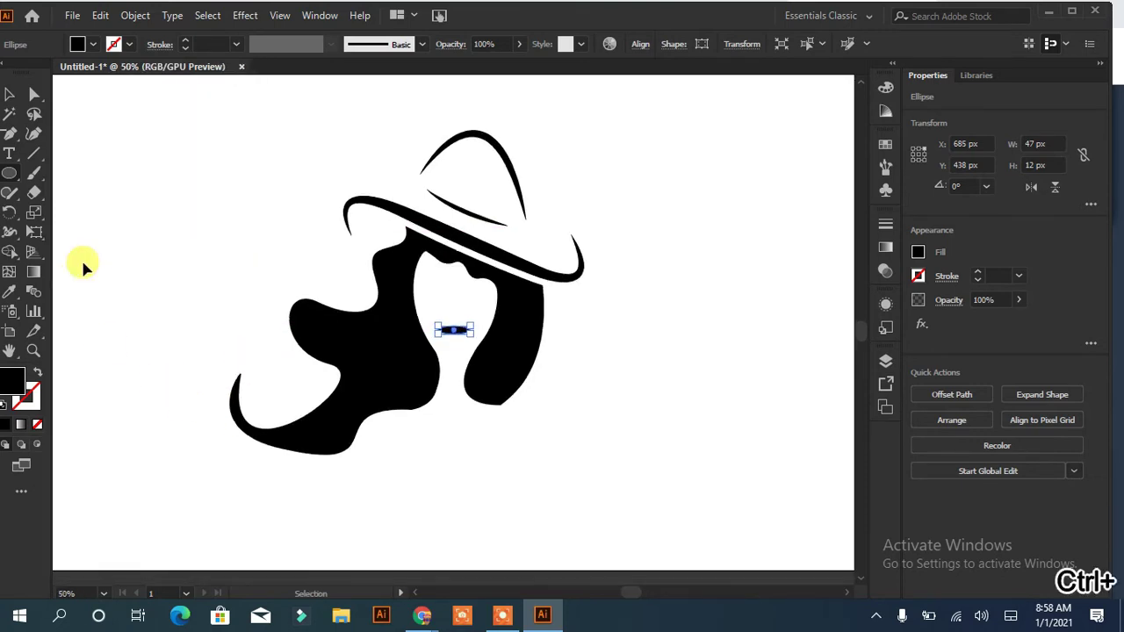
pyautogui.hotkey('ctrl', '=')
pyautogui.hotkey('ctrl', '=')
pyautogui.hotkey('ctrl', '=')
pyautogui.click(33, 94)
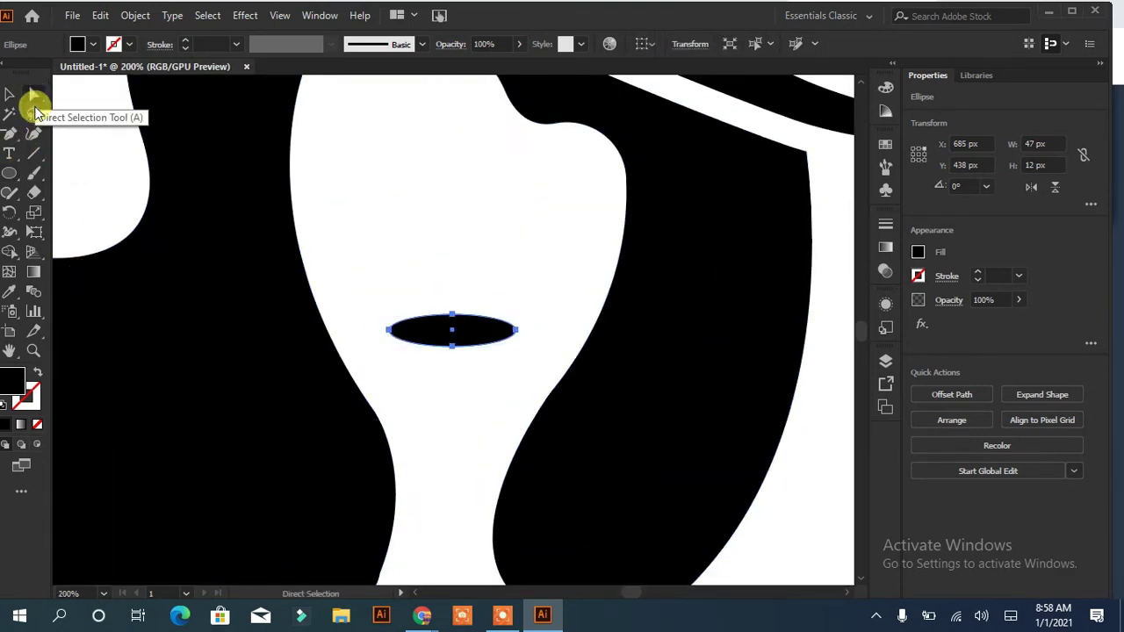
pyautogui.click(390, 337)
pyautogui.click(115, 44)
pyautogui.click(515, 330)
# Step: Sharpen the almond's end points and create a -4 px inward offset copy of it
pyautogui.click(115, 44)
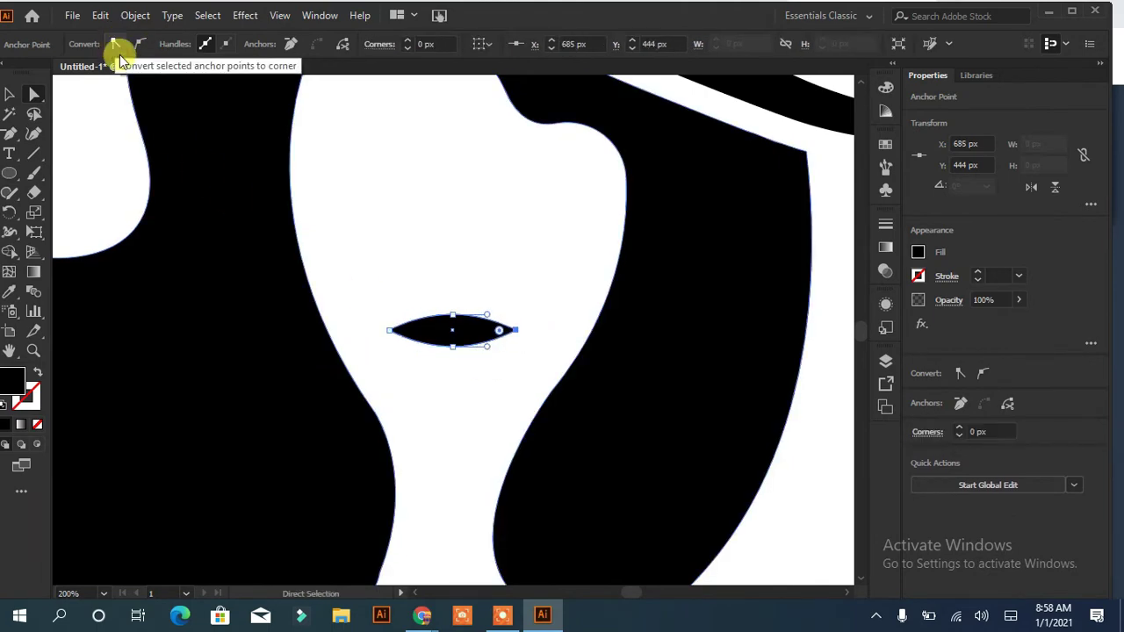
pyautogui.click(10, 94)
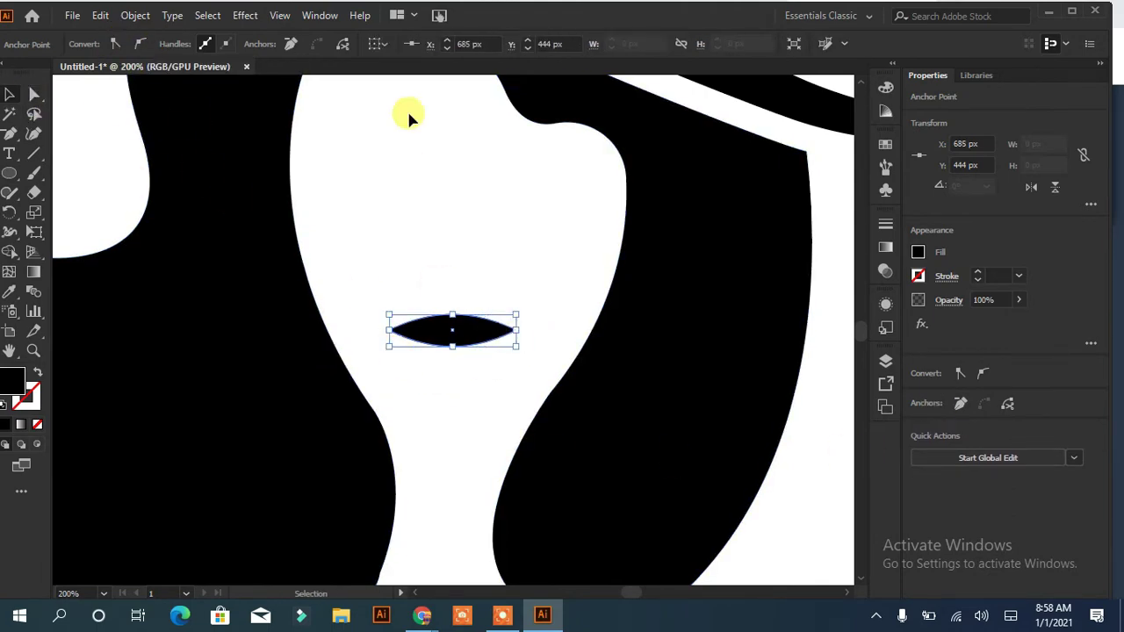
pyautogui.click(245, 15)
pyautogui.moveTo(195, 397)
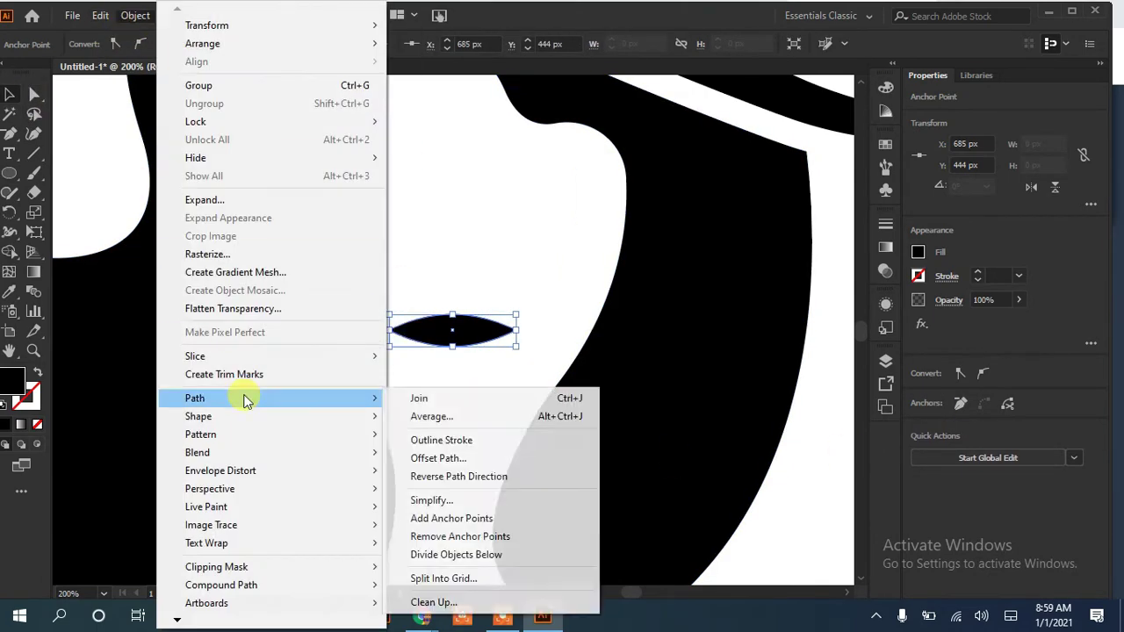
pyautogui.click(438, 458)
pyautogui.click(472, 511)
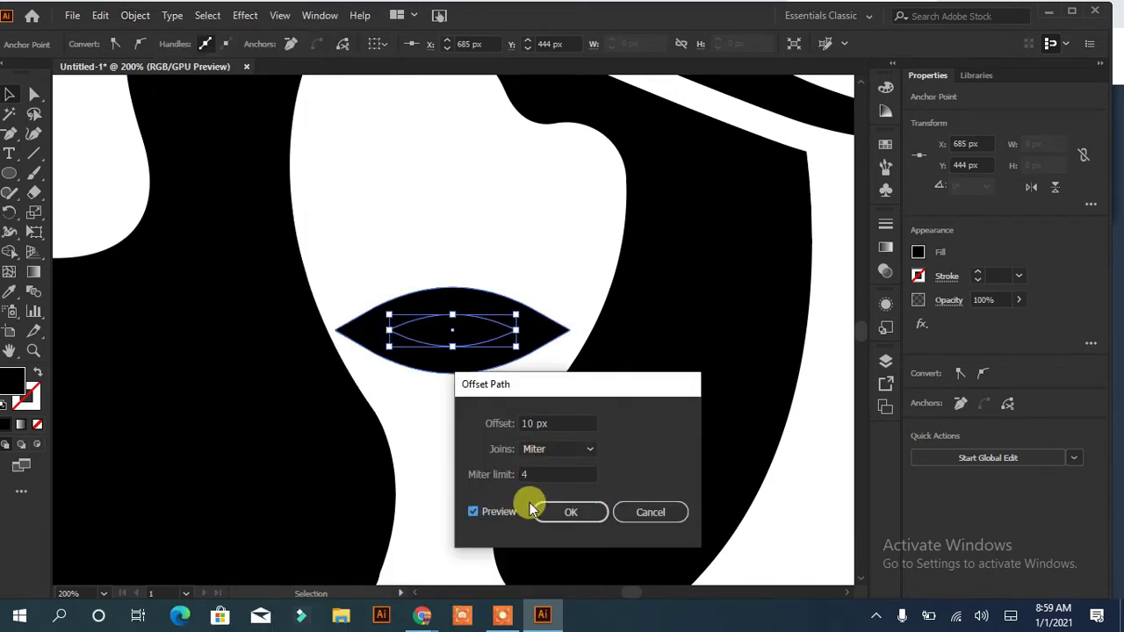
pyautogui.click(514, 425)
pyautogui.write('-4')
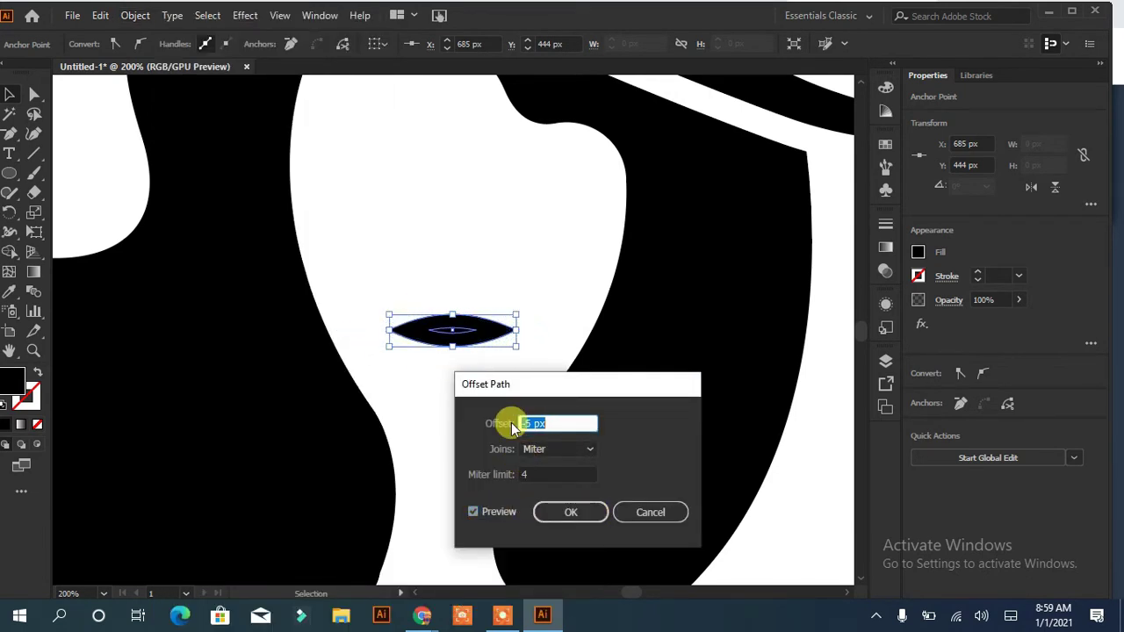
pyautogui.click(571, 512)
# Step: Fill the inner offset copy white and the outer almond shape red
pyautogui.click(78, 44)
pyautogui.click(31, 74)
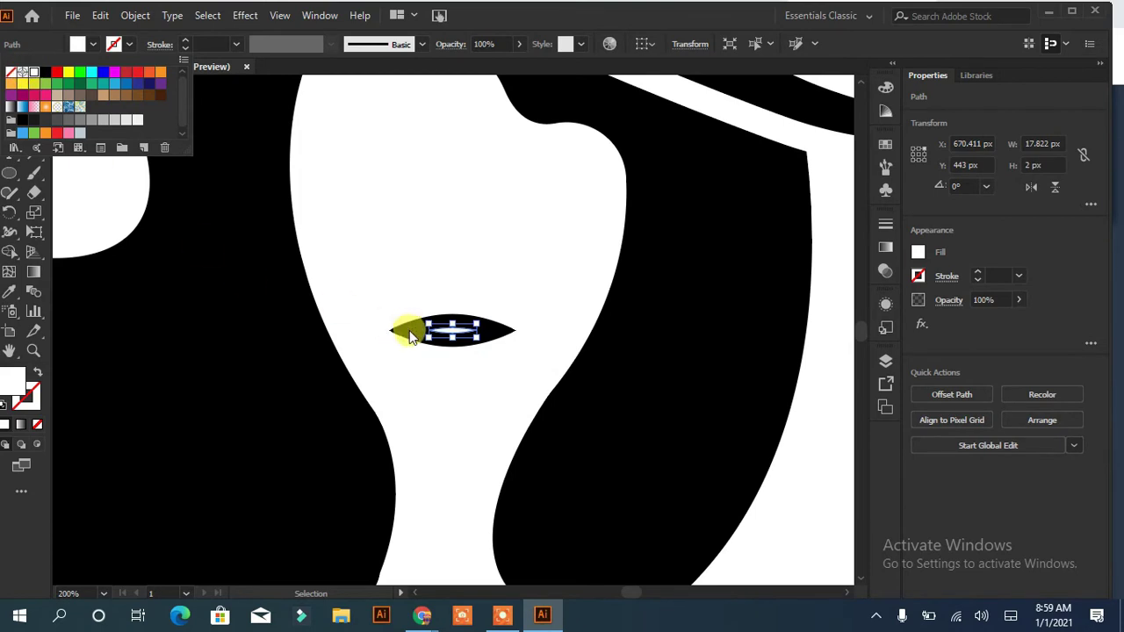
pyautogui.click(409, 336)
pyautogui.click(77, 44)
pyautogui.click(118, 72)
pyautogui.click(387, 258)
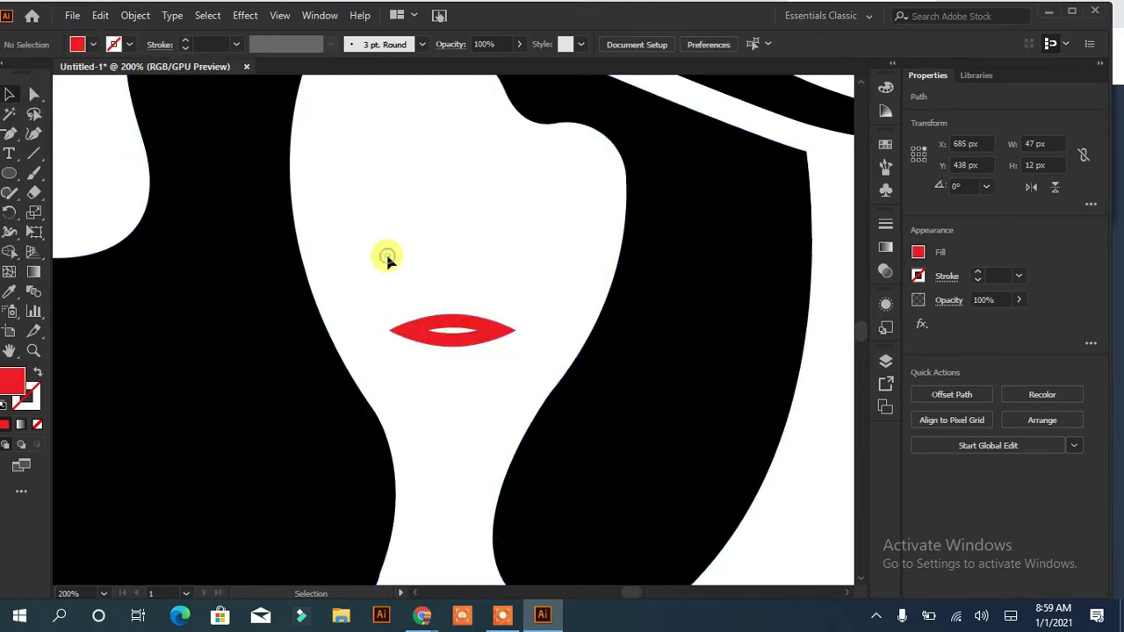
pyautogui.click(452, 330)
pyautogui.click(843, 516)
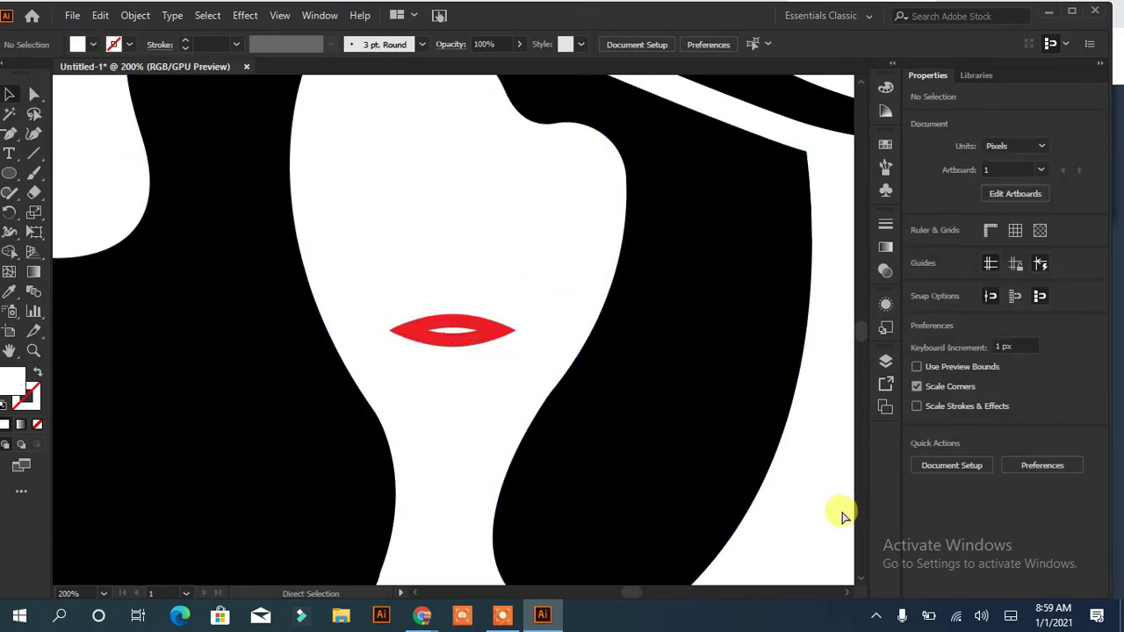
# Step: Draw a curved eyebrow path with the Pen tool on the left side of the face
pyautogui.hotkey('ctrl', '0')
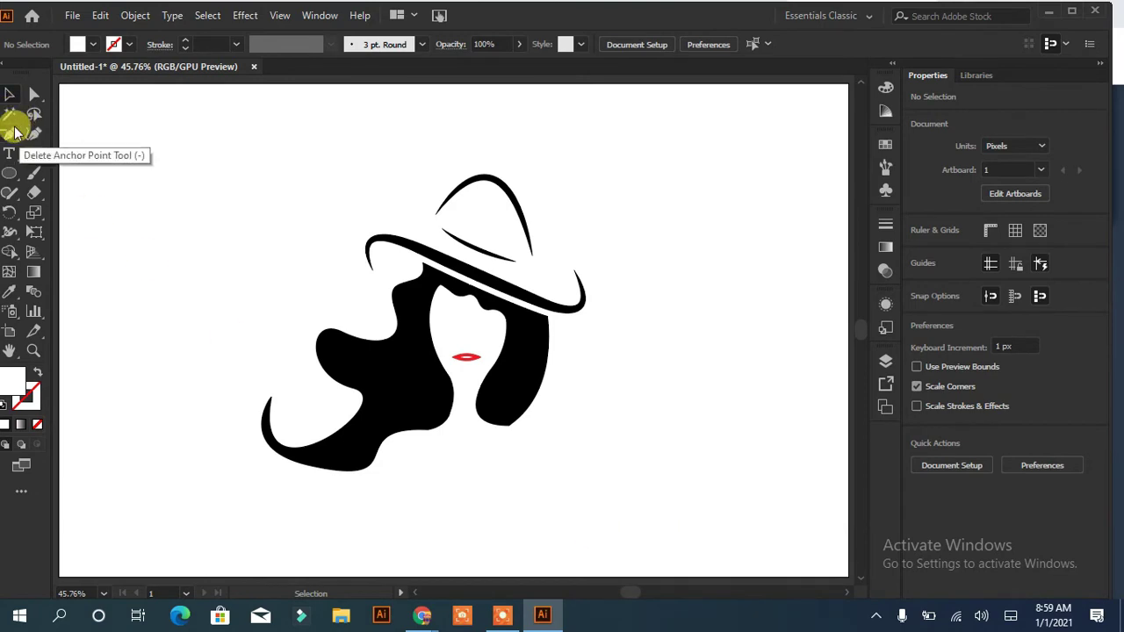
pyautogui.moveTo(9, 134); pyautogui.dragTo(46, 146)
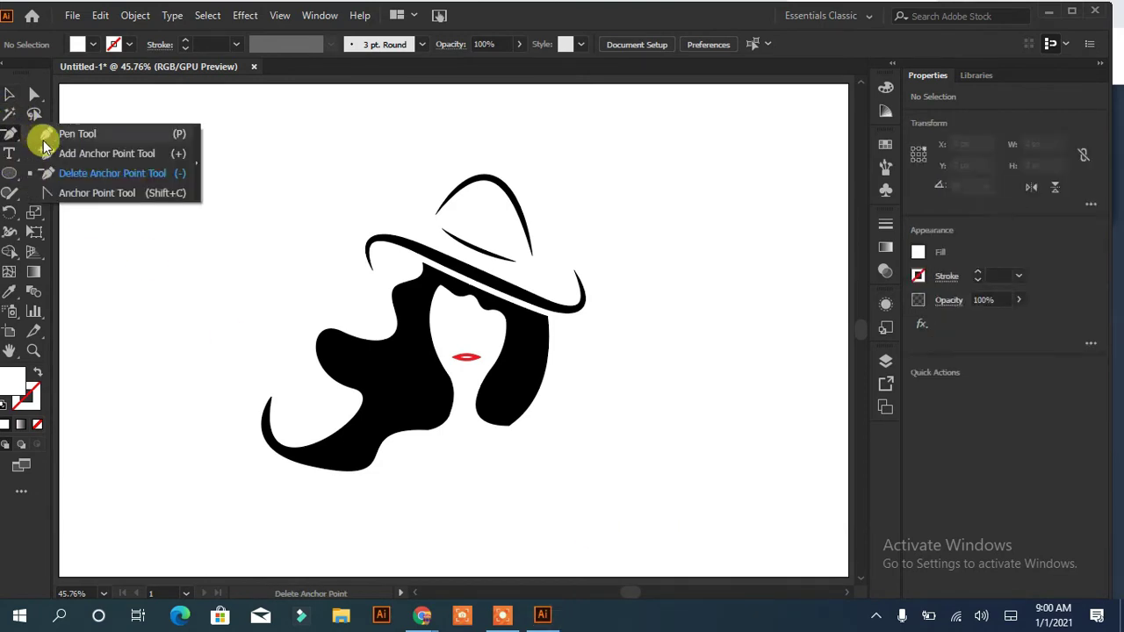
pyautogui.click(460, 313)
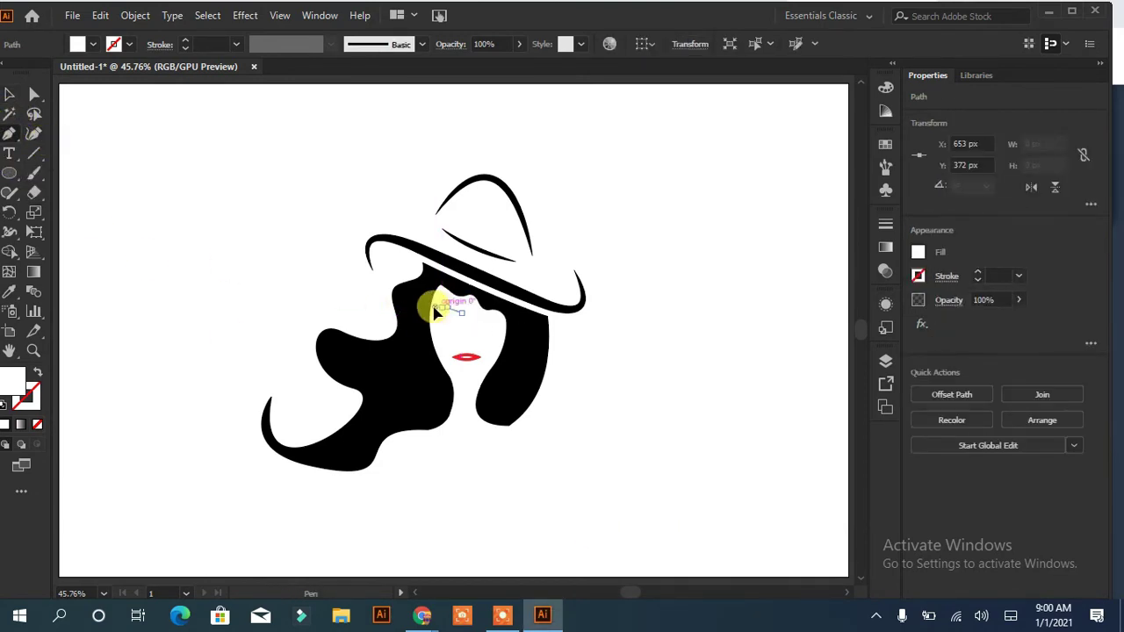
pyautogui.click(430, 308)
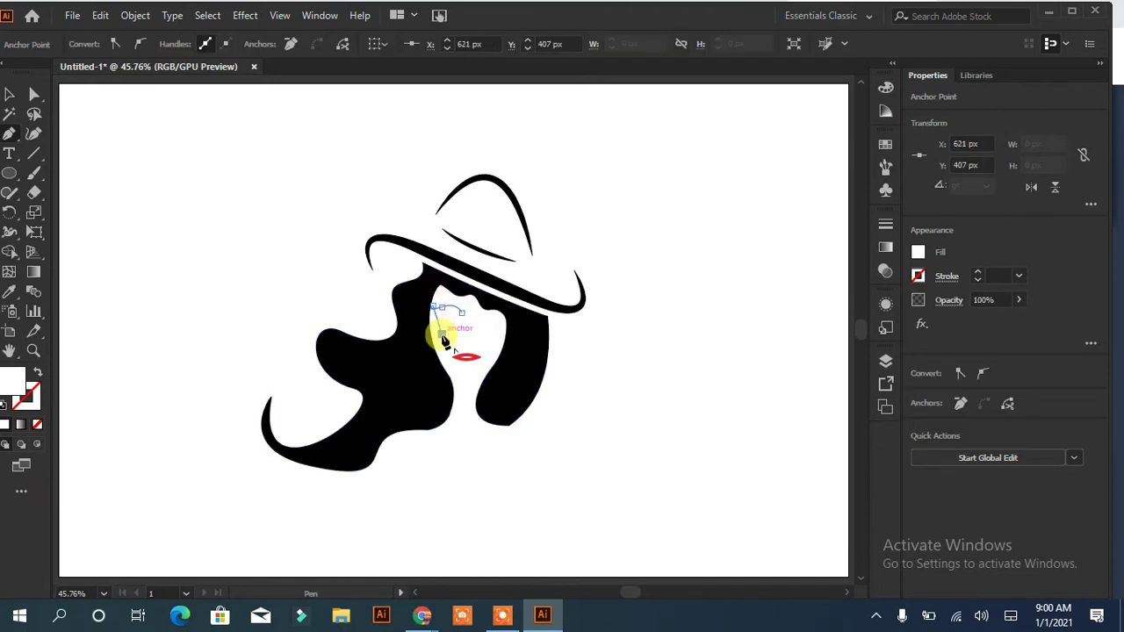
pyautogui.moveTo(454, 330); pyautogui.dragTo(439, 326)
pyautogui.hotkey('ctrl', '+')
pyautogui.hotkey('ctrl', '+')
pyautogui.hotkey('ctrl', '+')
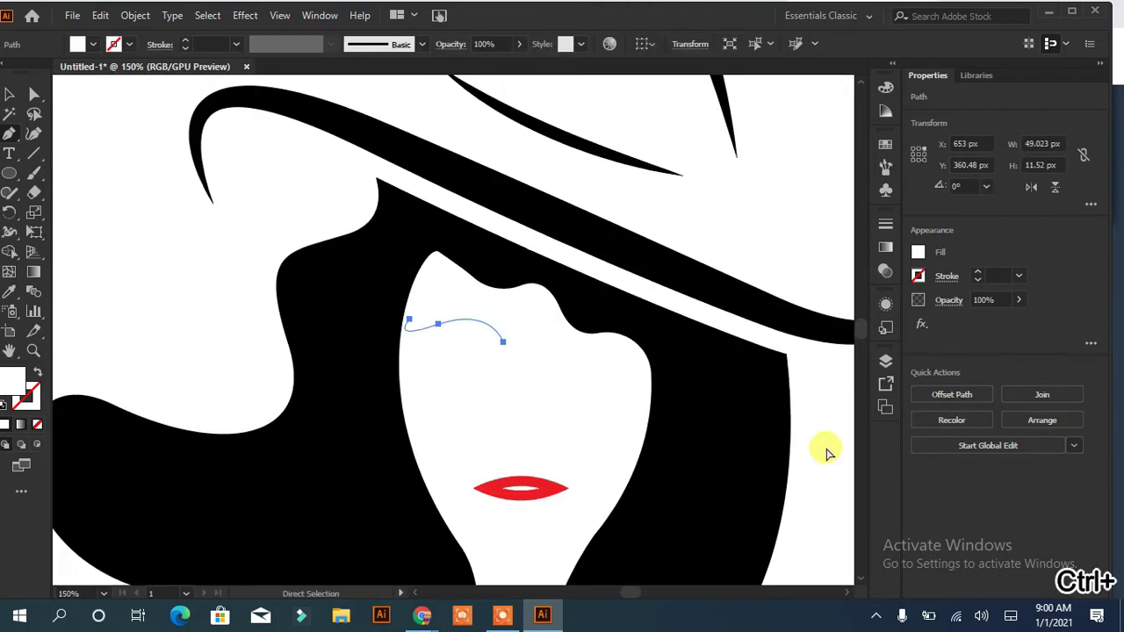
pyautogui.click(33, 94)
pyautogui.click(438, 325)
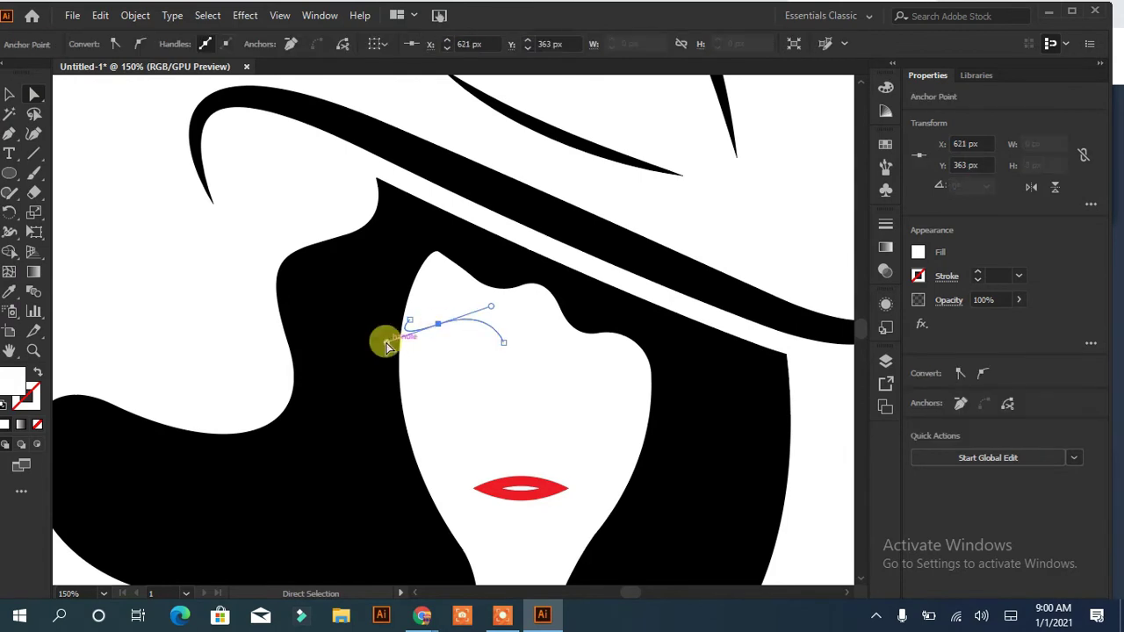
# Step: Give the eyebrow a 4 px black stroke with a tapered lens width profile
pyautogui.click(9, 94)
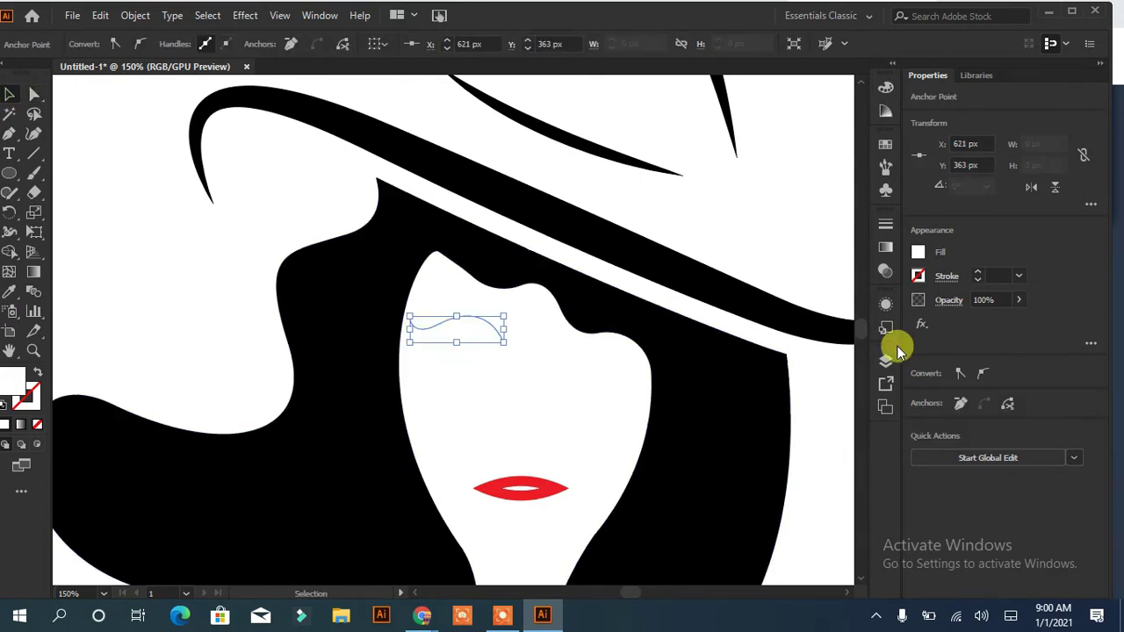
pyautogui.click(977, 275)
pyautogui.click(947, 276)
pyautogui.click(900, 533)
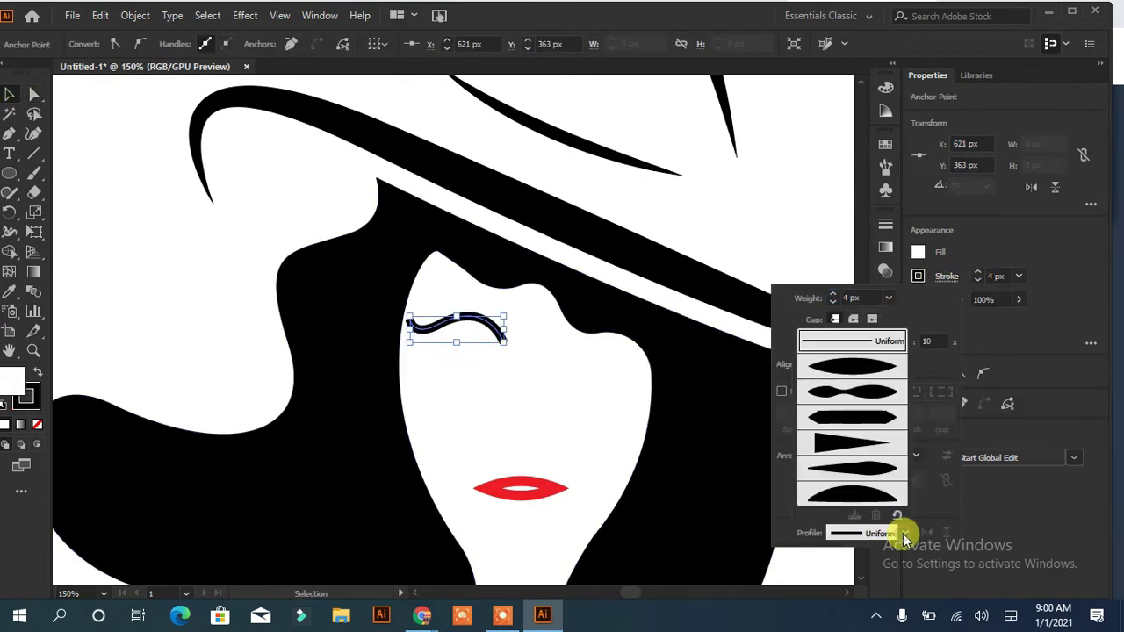
pyautogui.click(845, 341)
pyautogui.click(784, 217)
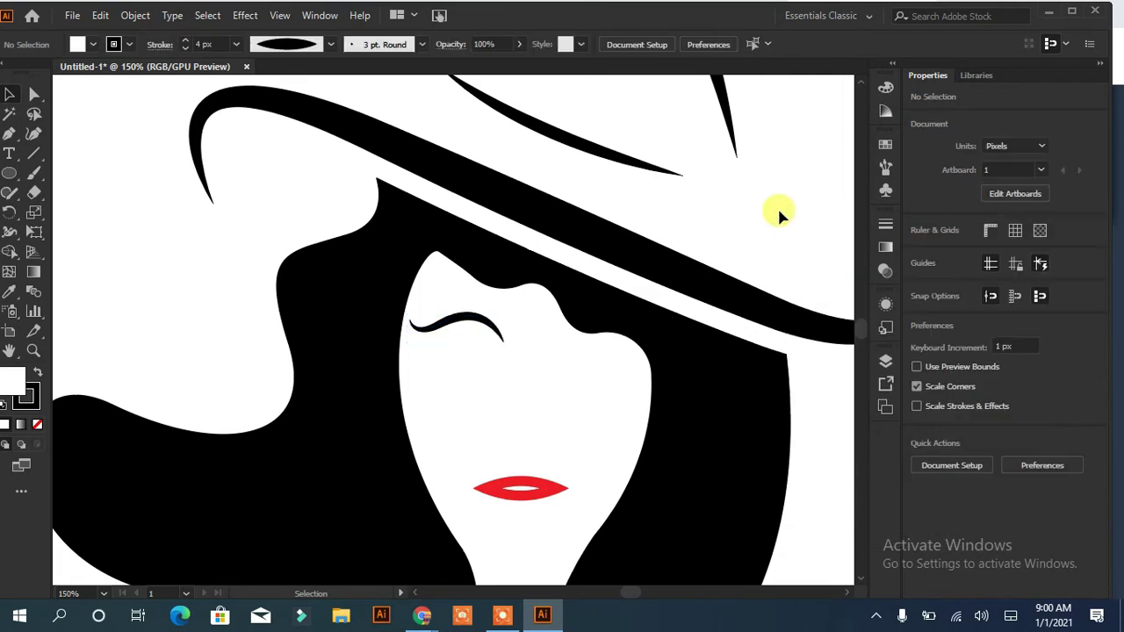
# Step: Reflect a copy of the eyebrow and shift it right over the other eye
pyautogui.rightClick(475, 326)
pyautogui.click(685, 421)
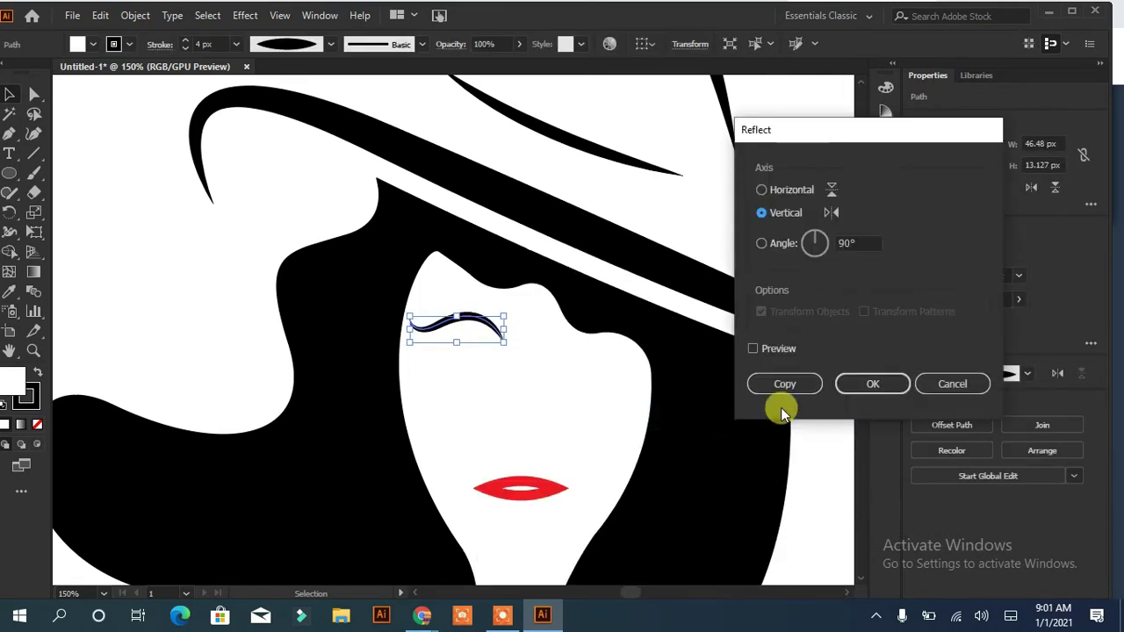
pyautogui.click(766, 392)
pyautogui.hotkey('shift', 'Right')
pyautogui.hotkey('shift', 'Right')
pyautogui.hotkey('shift', 'Right')
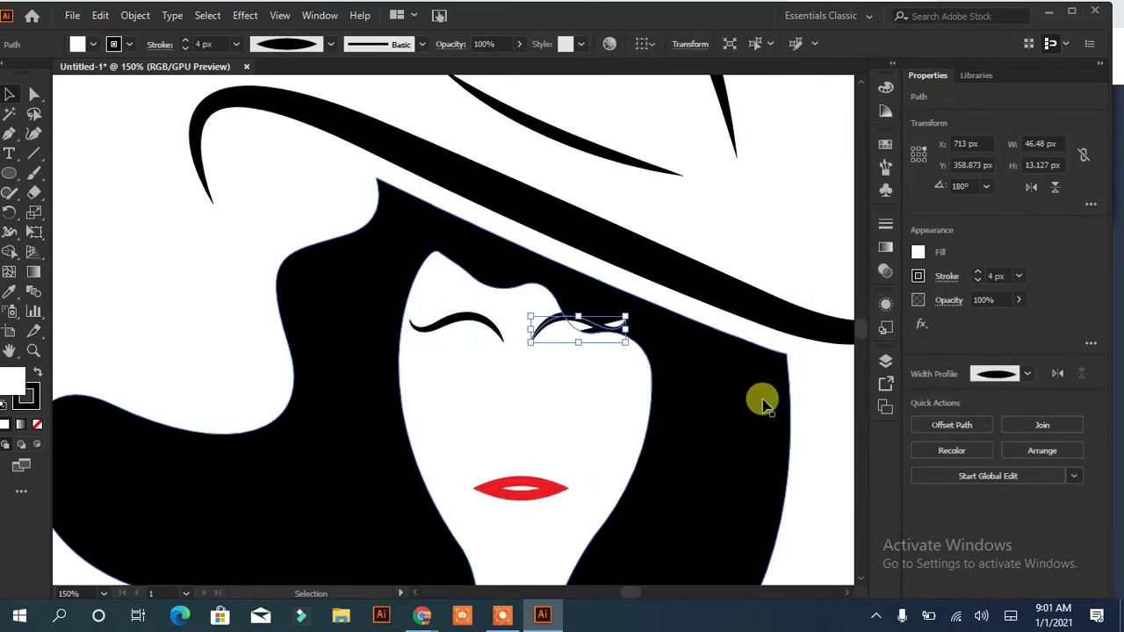
# Step: Set the fill to None on both the mirrored and the left eyebrows
pyautogui.click(762, 402)
pyautogui.click(545, 323)
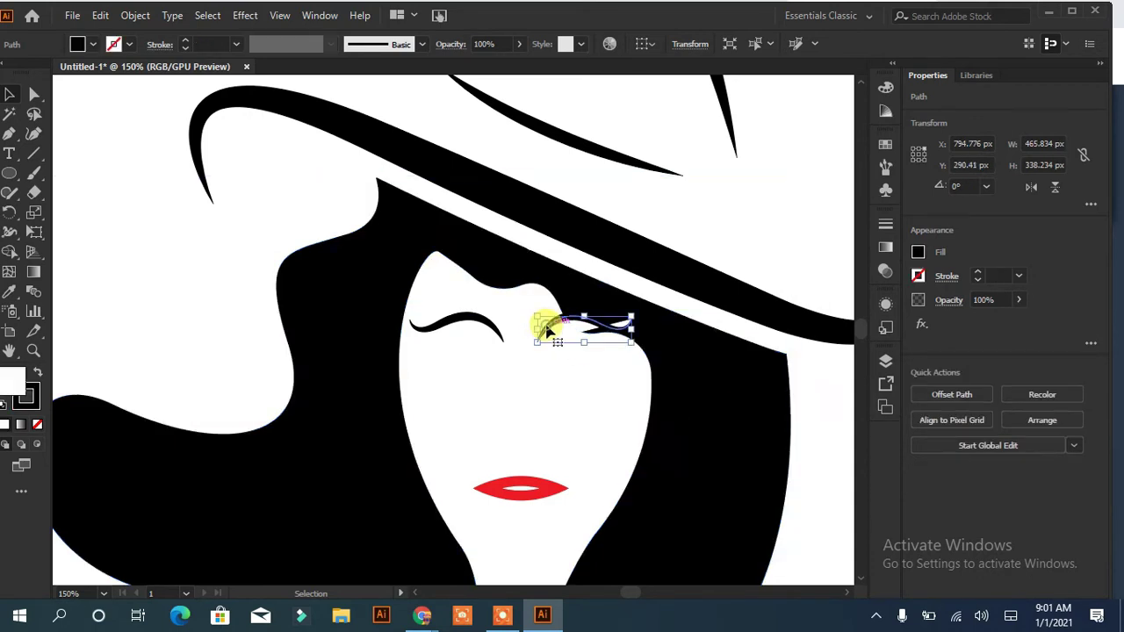
pyautogui.click(35, 427)
pyautogui.click(110, 317)
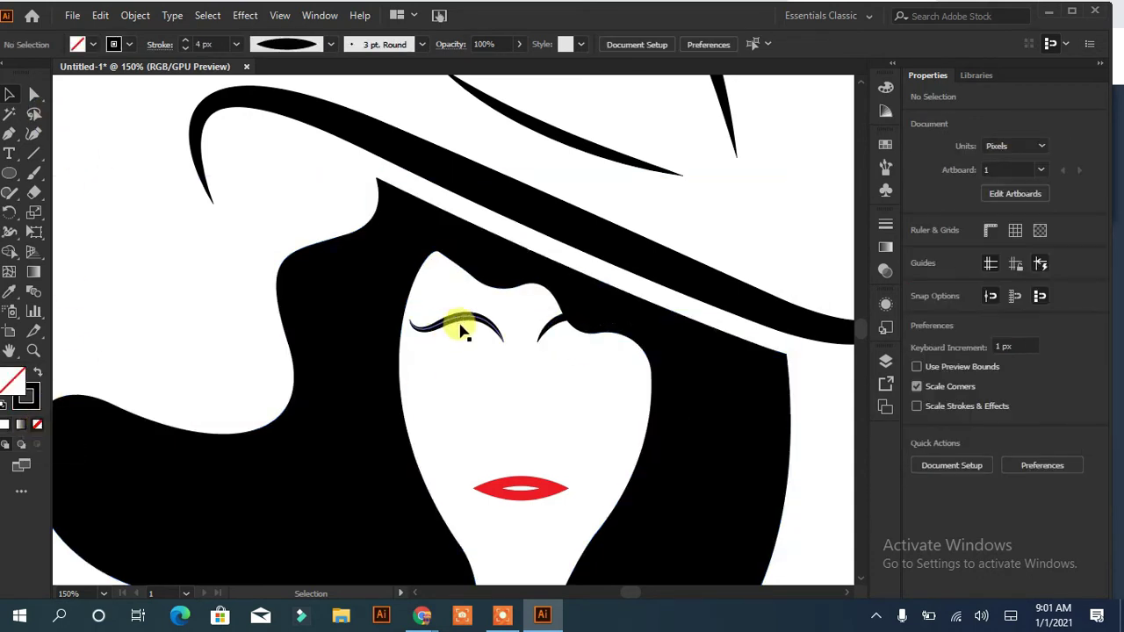
pyautogui.click(461, 329)
pyautogui.click(37, 426)
pyautogui.click(131, 327)
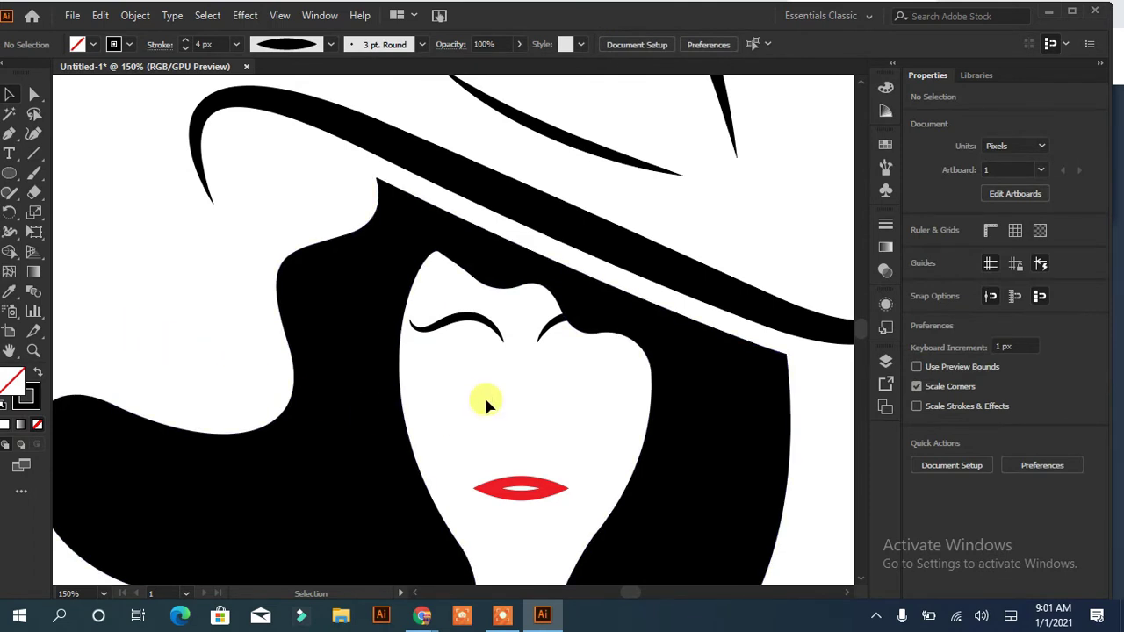
# Step: Drag the hair's anchors and handles into a wider lower-left curl and a reshaped upper-left wave
pyautogui.hotkey('ctrl', '0')
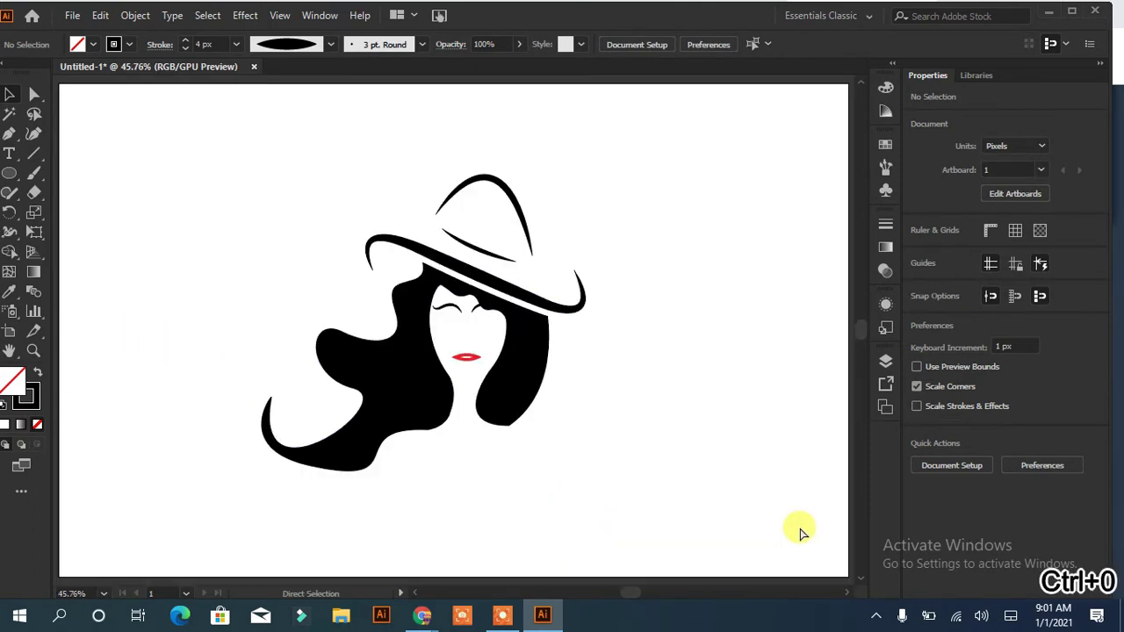
pyautogui.click(265, 406)
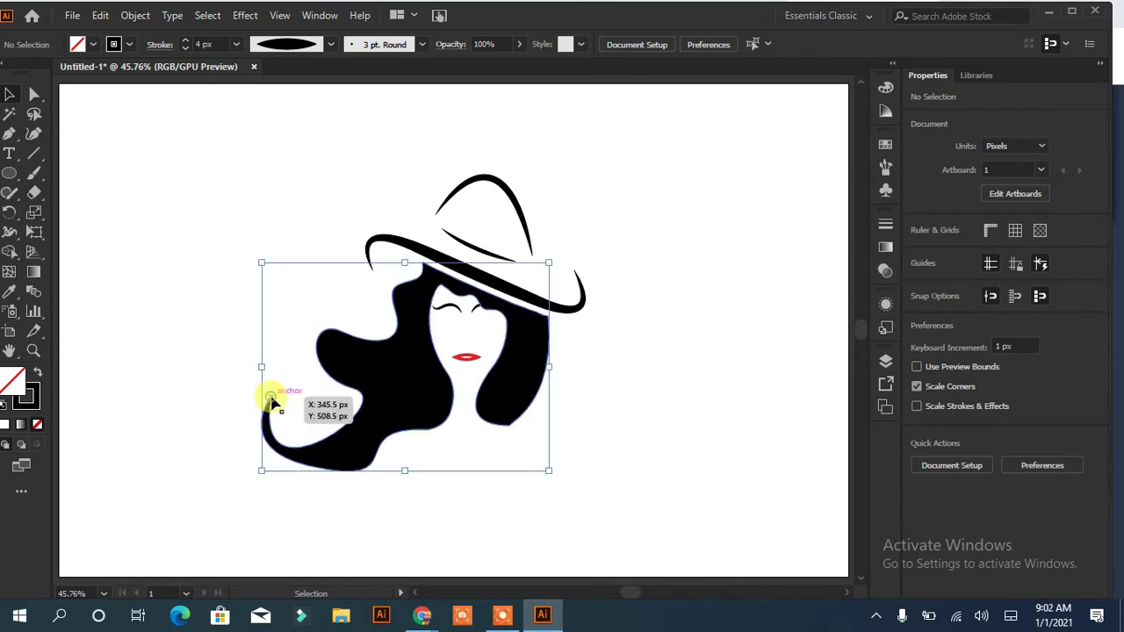
pyautogui.click(34, 95)
pyautogui.moveTo(308, 466); pyautogui.dragTo(241, 452)
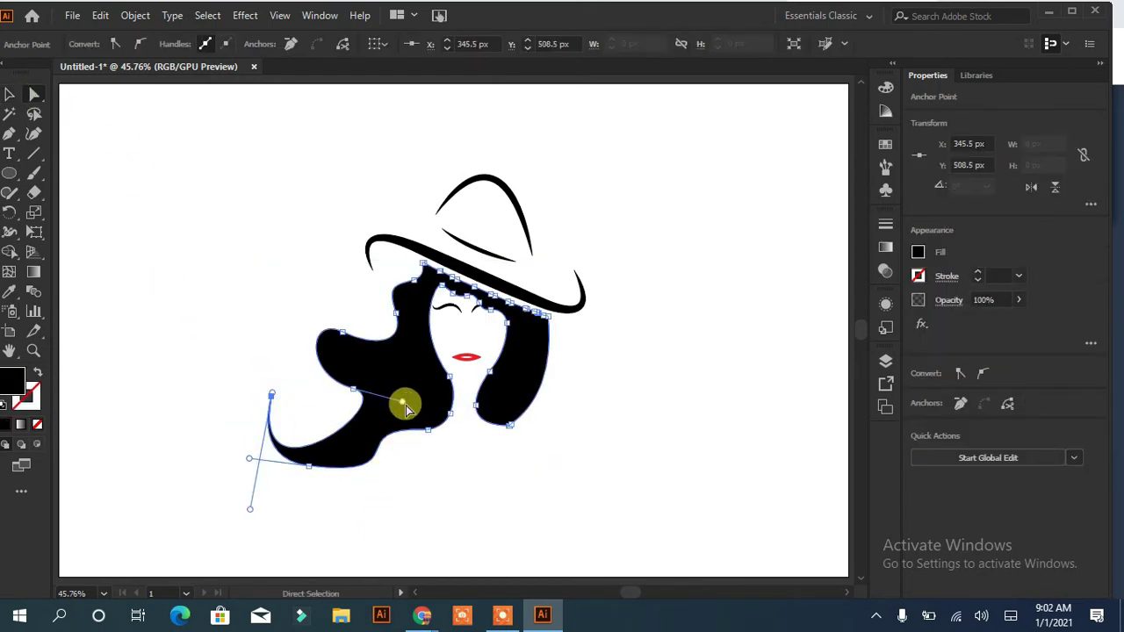
pyautogui.moveTo(401, 402)
pyautogui.mouseDown()
pyautogui.moveTo(424, 411)
pyautogui.moveTo(339, 326)
pyautogui.mouseUp()
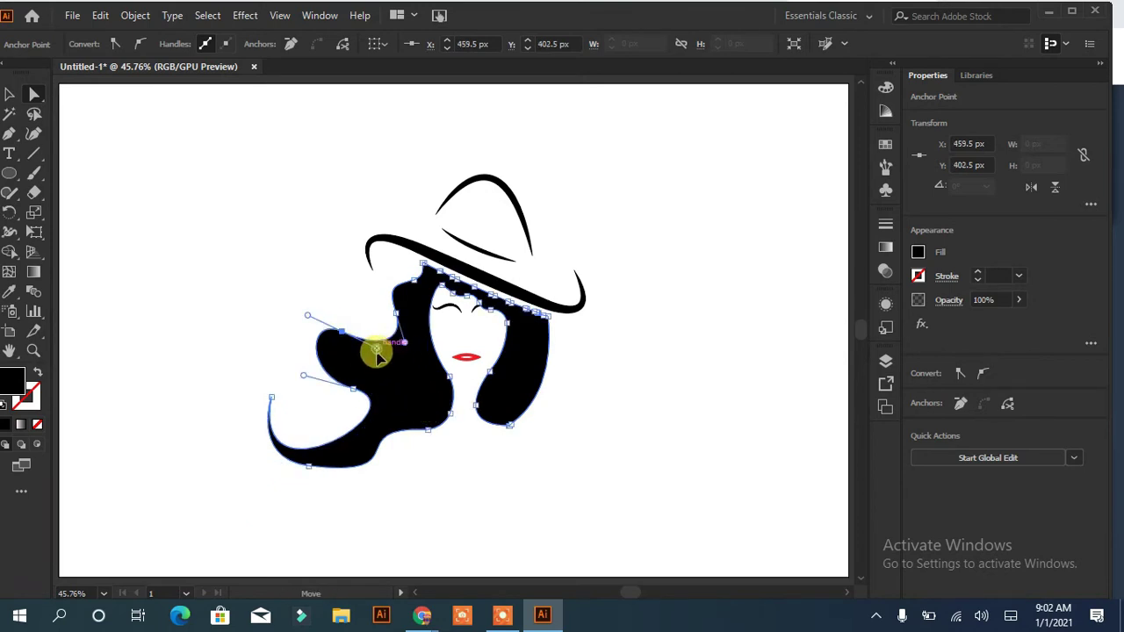
pyautogui.click(364, 361)
pyautogui.moveTo(306, 382); pyautogui.dragTo(272, 372)
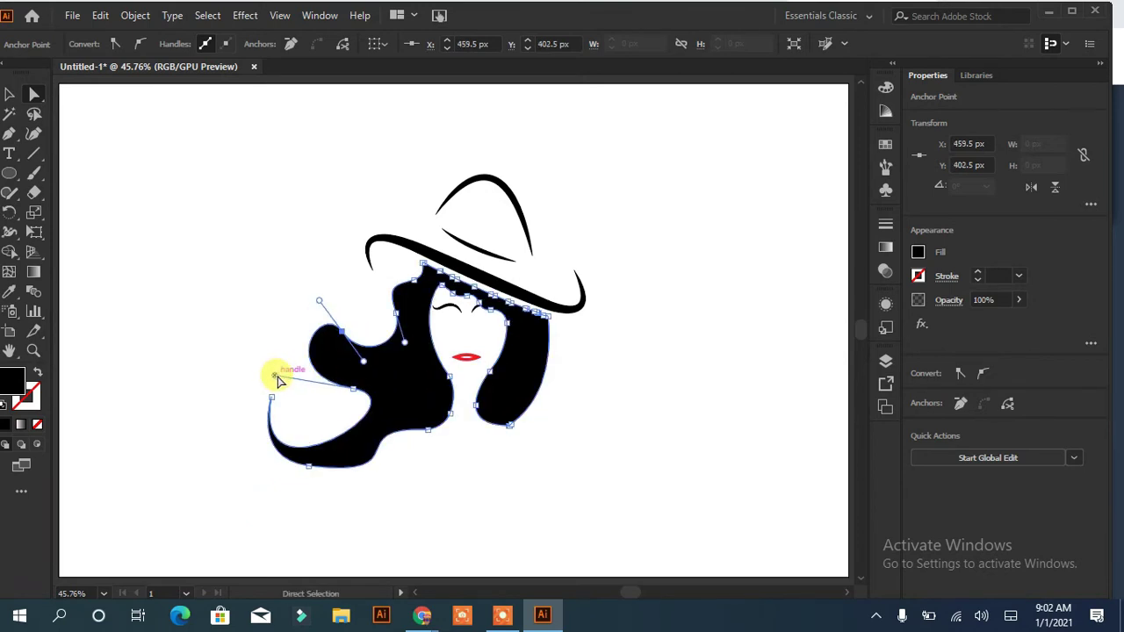
pyautogui.moveTo(401, 341); pyautogui.dragTo(416, 365)
pyautogui.moveTo(397, 298); pyautogui.dragTo(387, 292)
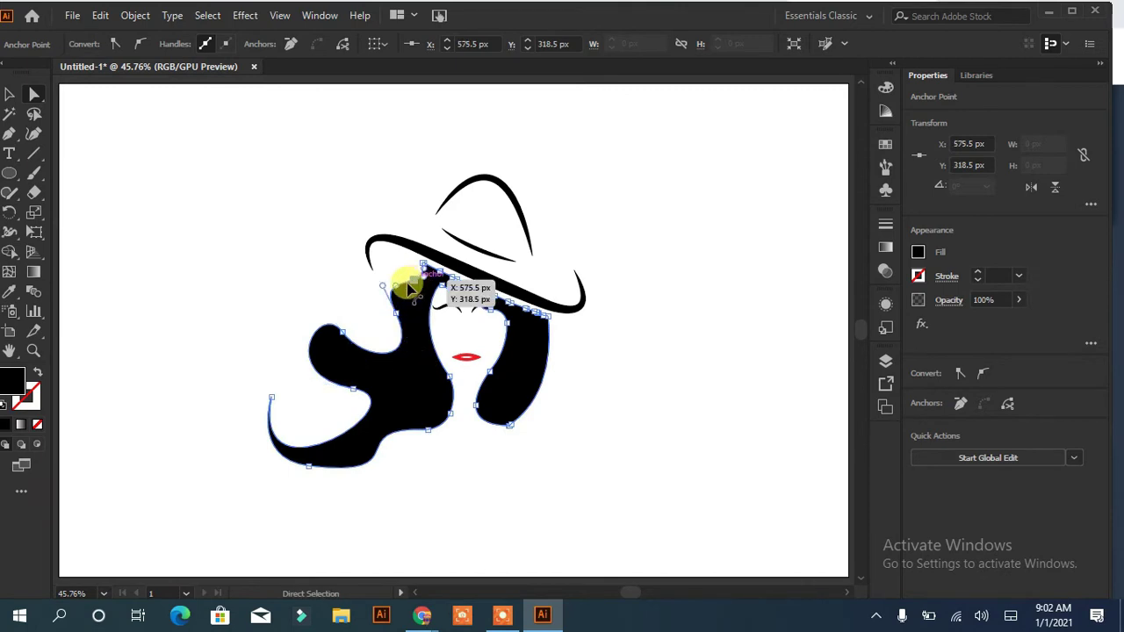
pyautogui.click(442, 518)
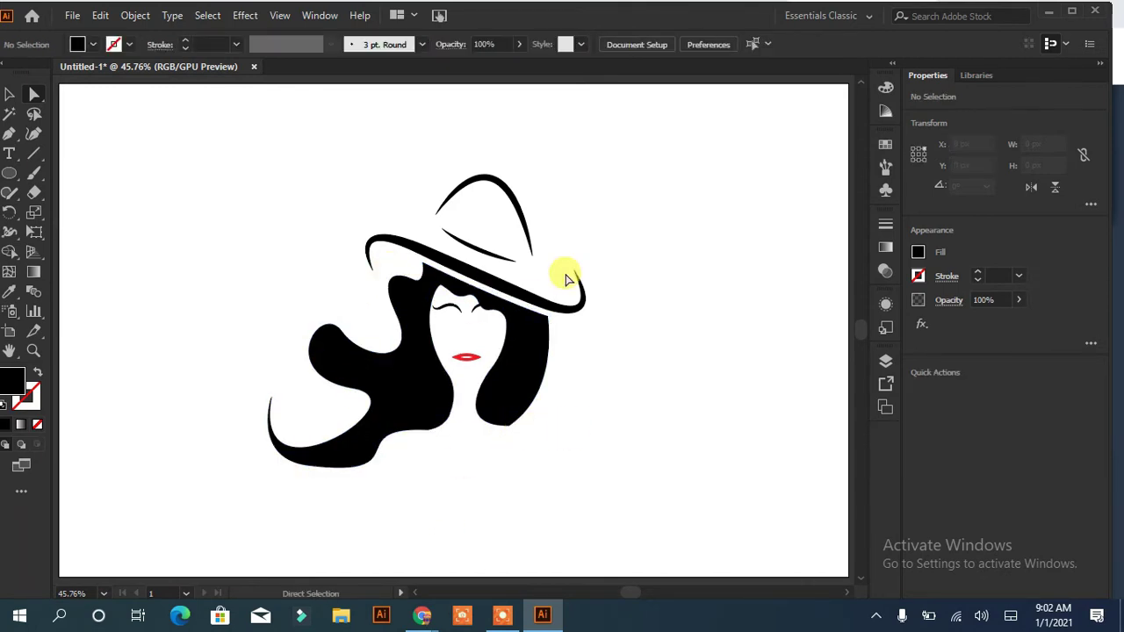
# Step: Expand the appearance of all the artwork and group it
pyautogui.hotkey('ctrl', 'a')
pyautogui.click(135, 15)
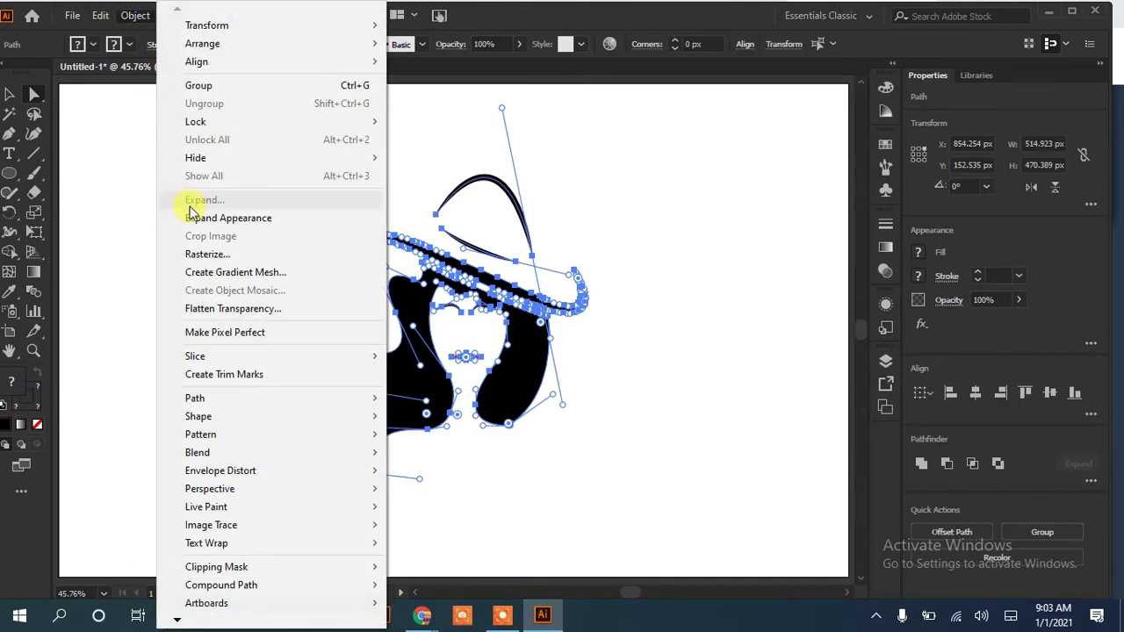
pyautogui.click(192, 216)
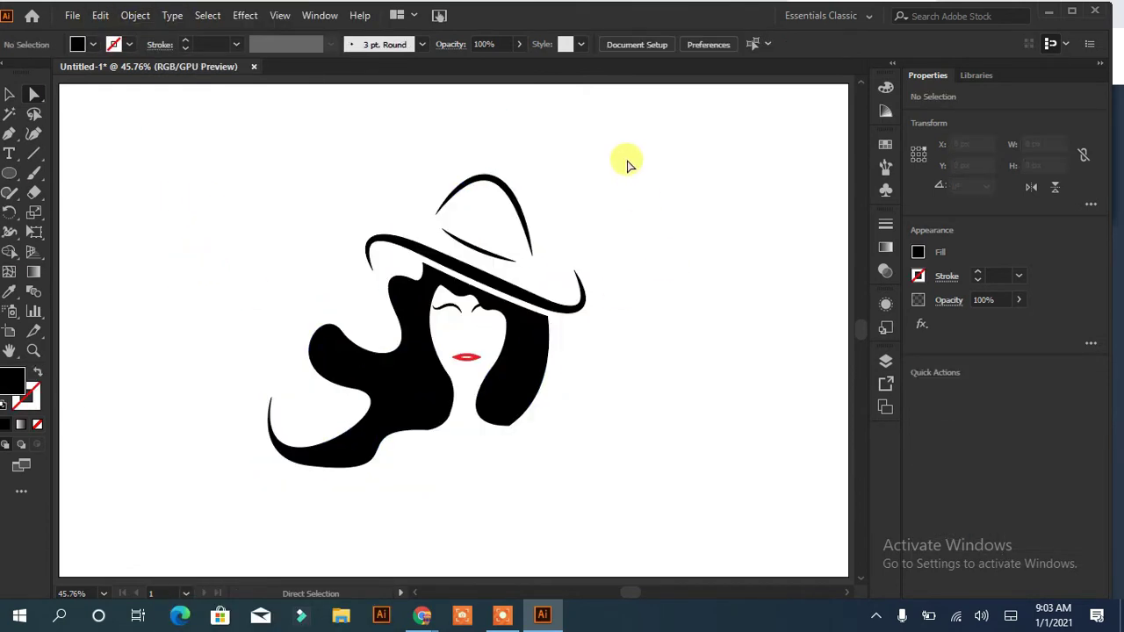
pyautogui.moveTo(672, 175); pyautogui.dragTo(171, 488)
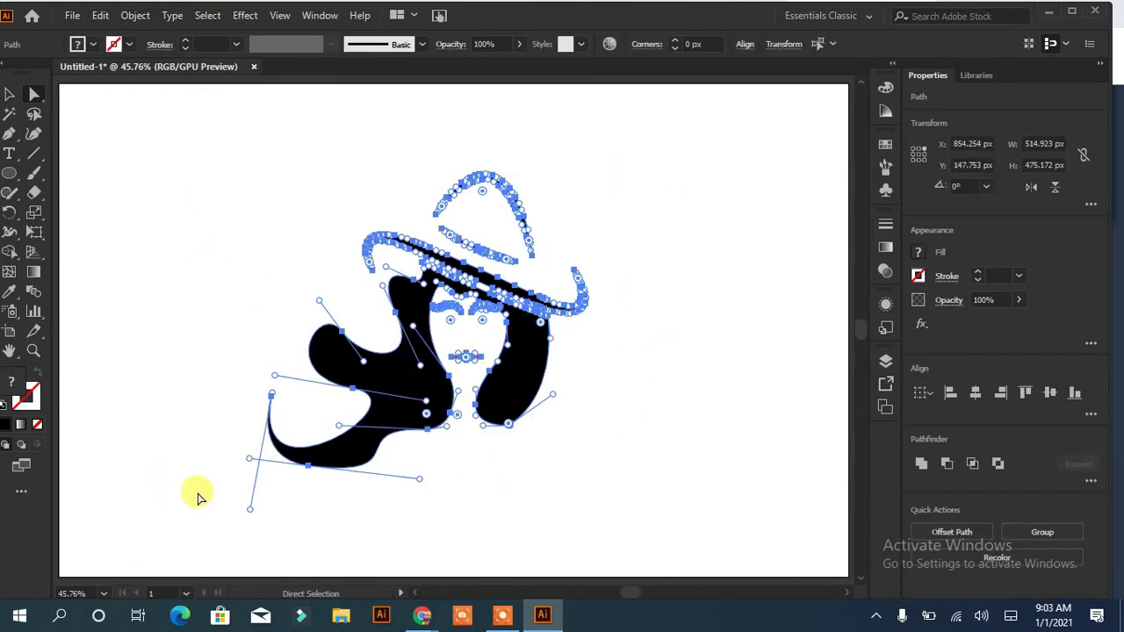
pyautogui.press('v')
pyautogui.click(1042, 461)
# Step: Scale the grouped logo down from a corner and move it up and right
pyautogui.click(629, 148)
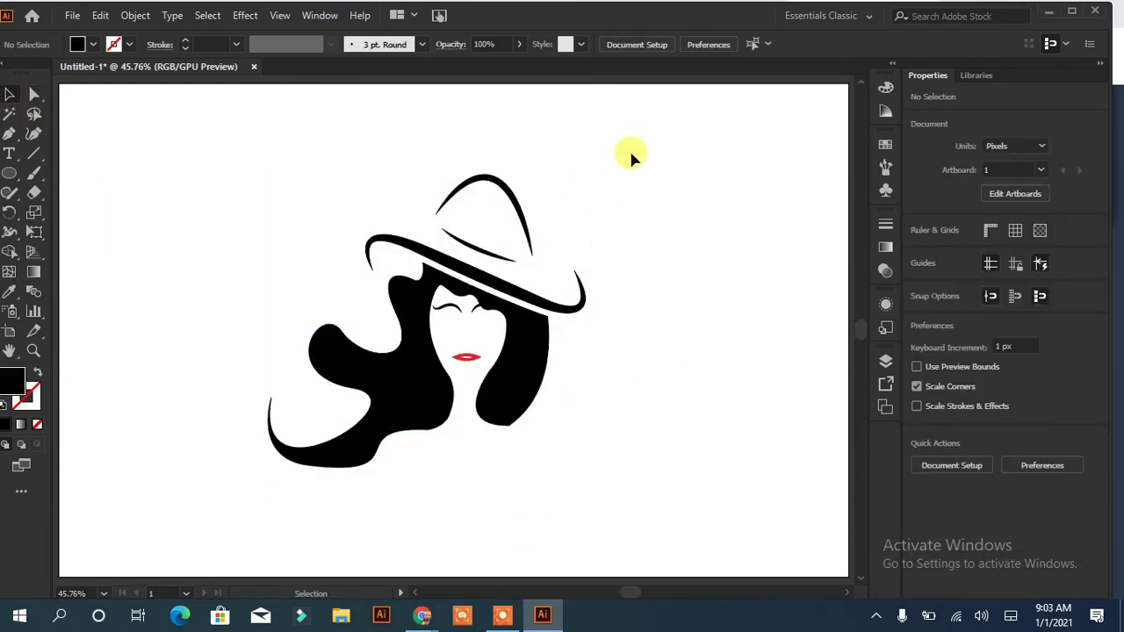
pyautogui.moveTo(629, 149)
pyautogui.mouseDown()
pyautogui.moveTo(587, 472)
pyautogui.moveTo(518, 400)
pyautogui.mouseUp()
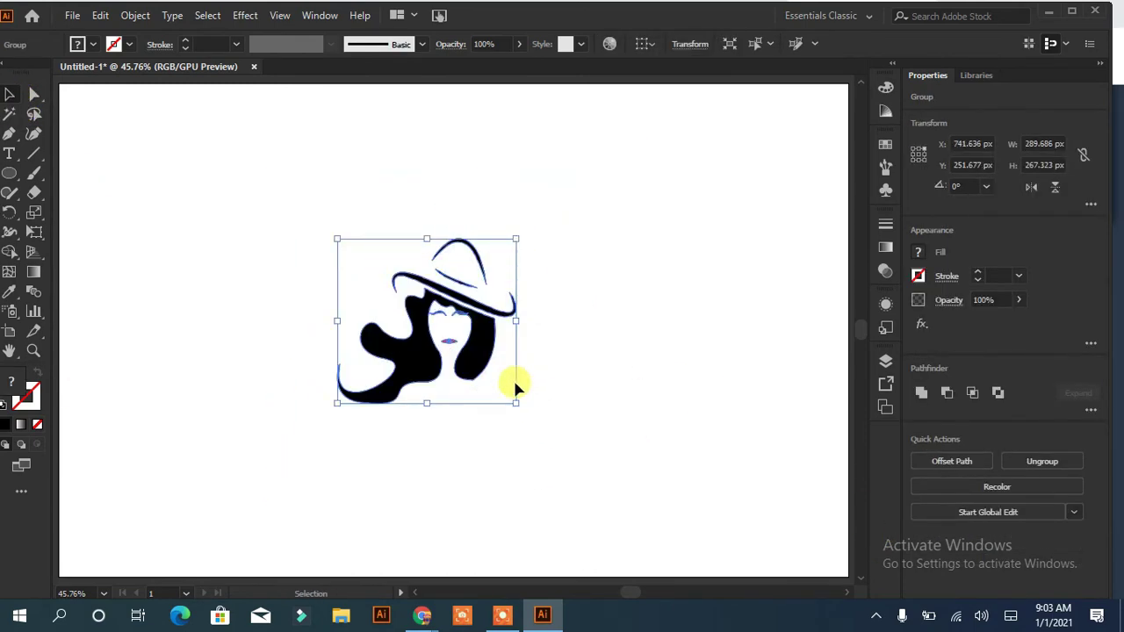
pyautogui.moveTo(478, 347); pyautogui.dragTo(517, 277)
pyautogui.click(669, 334)
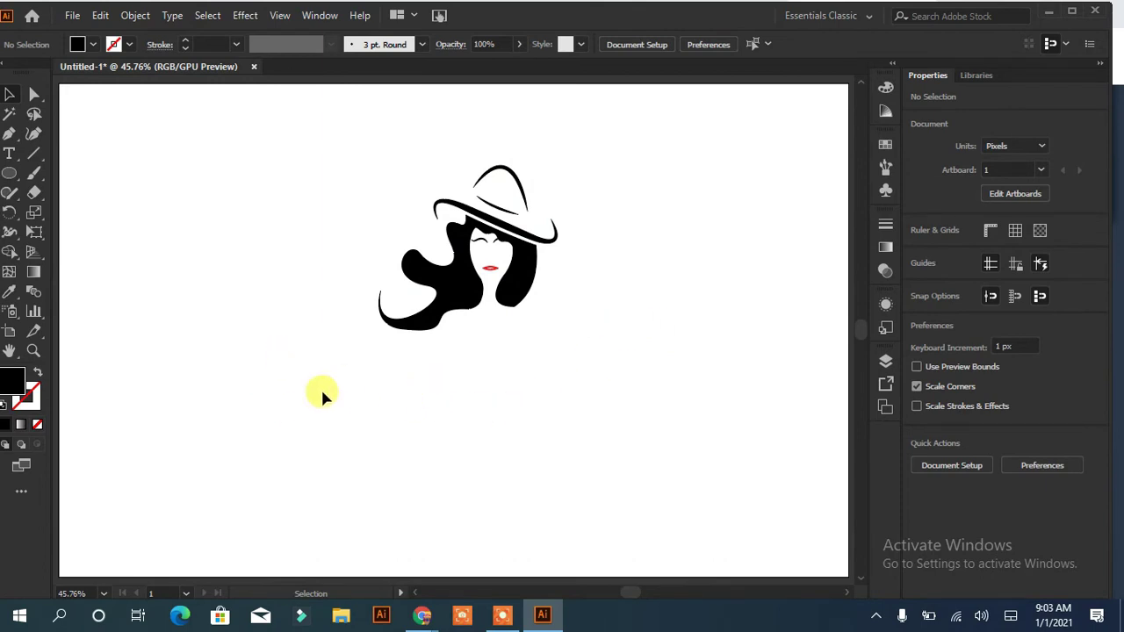
# Step: Draw a curved extra strand trailing from the hair's lower-left tip and adjust it
pyautogui.press('p')
pyautogui.click(355, 360)
pyautogui.moveTo(412, 327)
pyautogui.mouseDown()
pyautogui.moveTo(418, 339)
pyautogui.moveTo(431, 326)
pyautogui.moveTo(413, 322)
pyautogui.mouseUp()
pyautogui.click(33, 94)
pyautogui.click(451, 364)
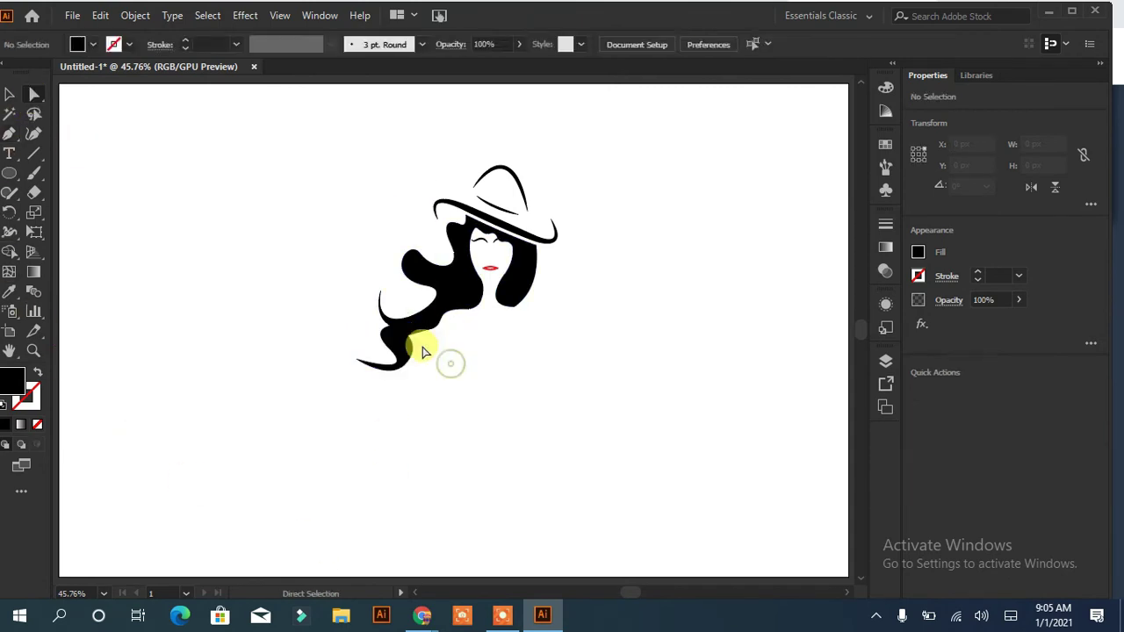
pyautogui.click(421, 340)
pyautogui.click(281, 384)
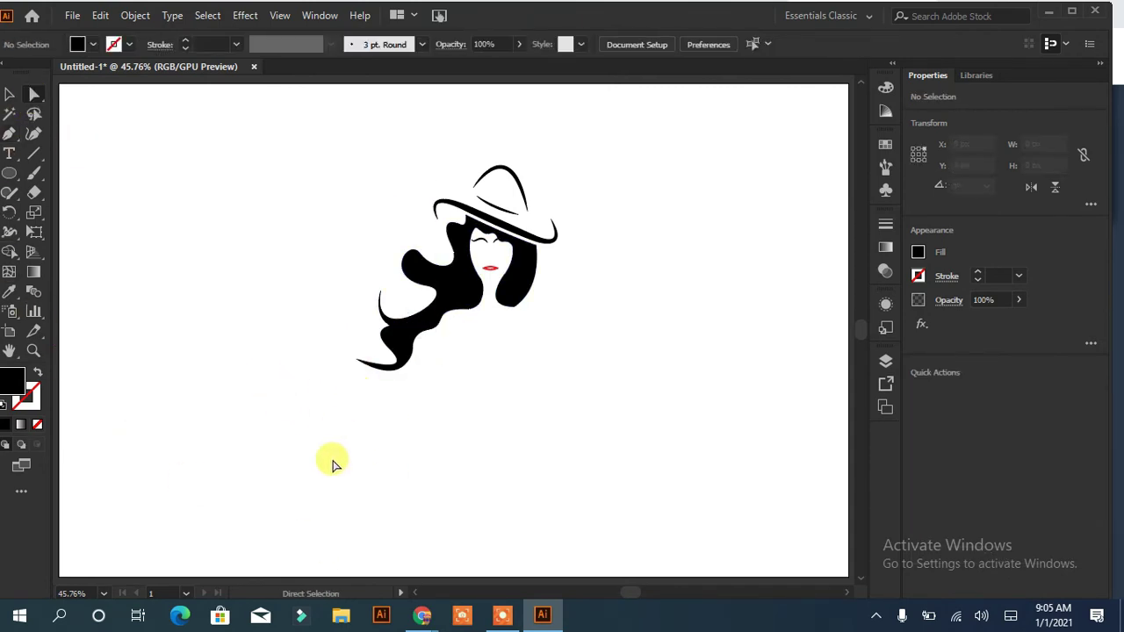
pyautogui.click(430, 325)
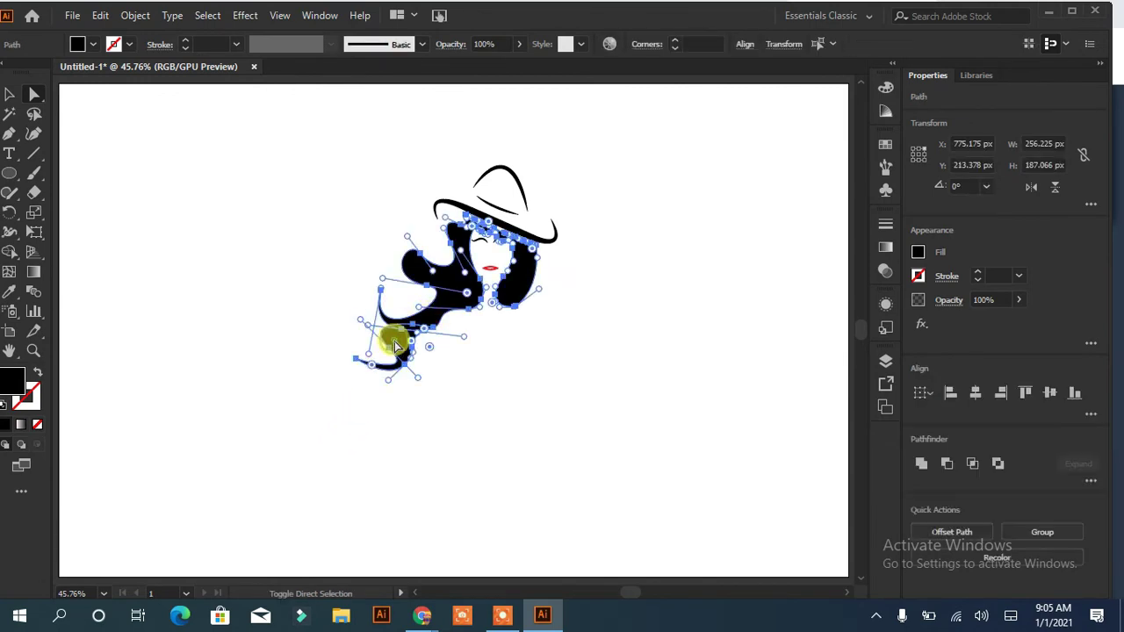
pyautogui.click(667, 434)
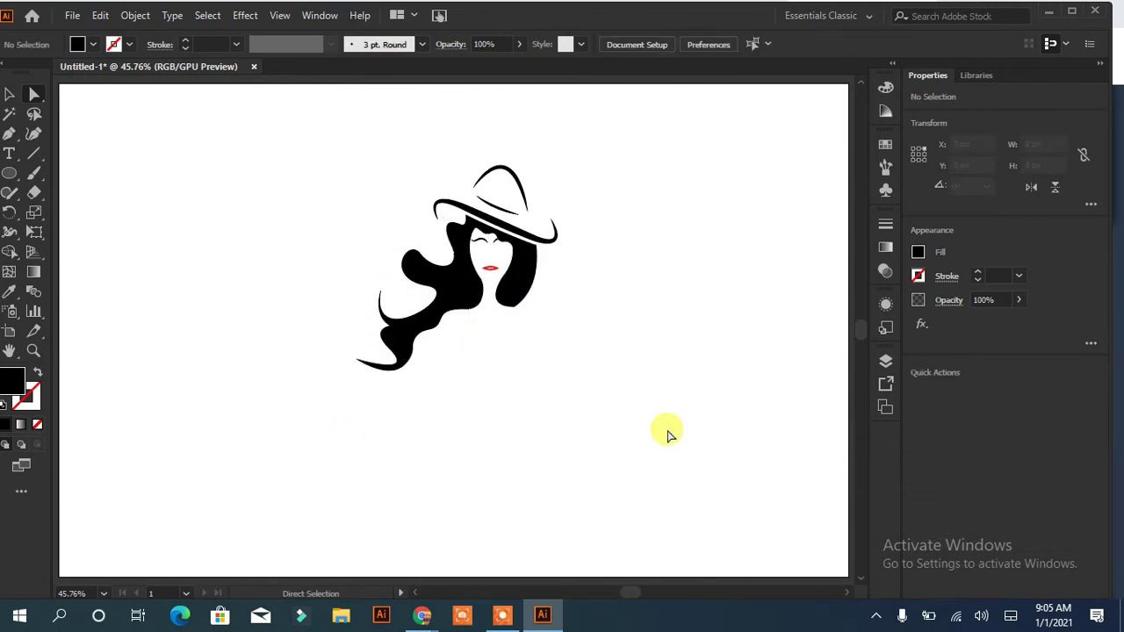
pyautogui.click(7, 137)
# Step: Draw a curved red collar shape with the Pen tool below the woman's neck
pyautogui.click(453, 325)
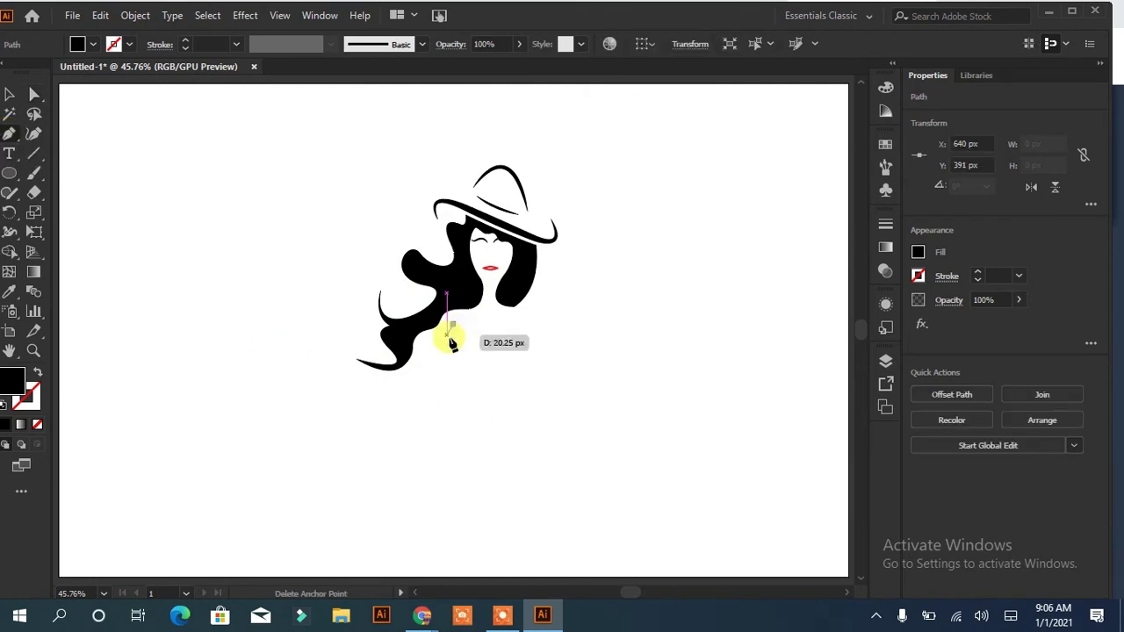
pyautogui.moveTo(453, 380)
pyautogui.mouseDown()
pyautogui.moveTo(463, 406)
pyautogui.moveTo(439, 263)
pyautogui.mouseUp()
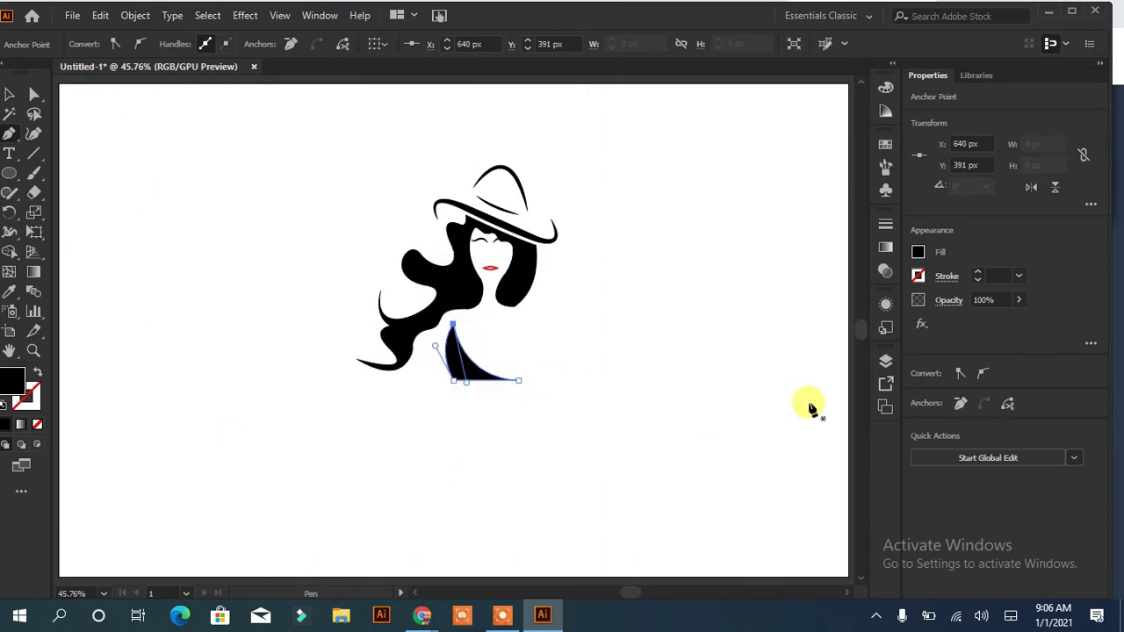
pyautogui.click(918, 253)
pyautogui.click(865, 311)
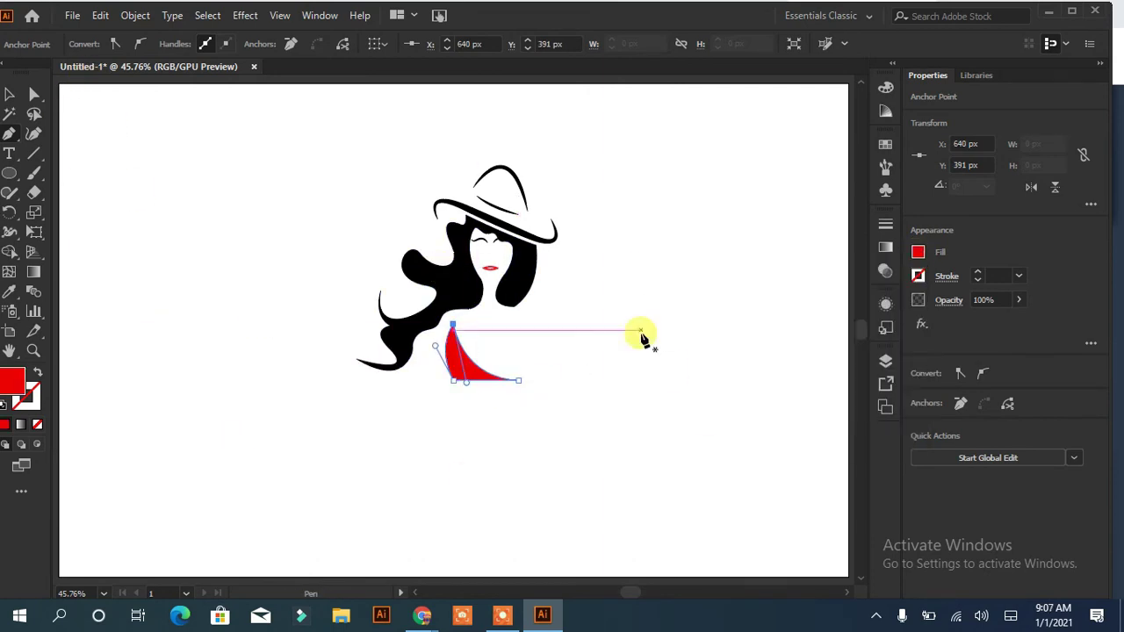
pyautogui.click(9, 94)
pyautogui.click(160, 286)
pyautogui.moveTo(630, 147); pyautogui.dragTo(404, 413)
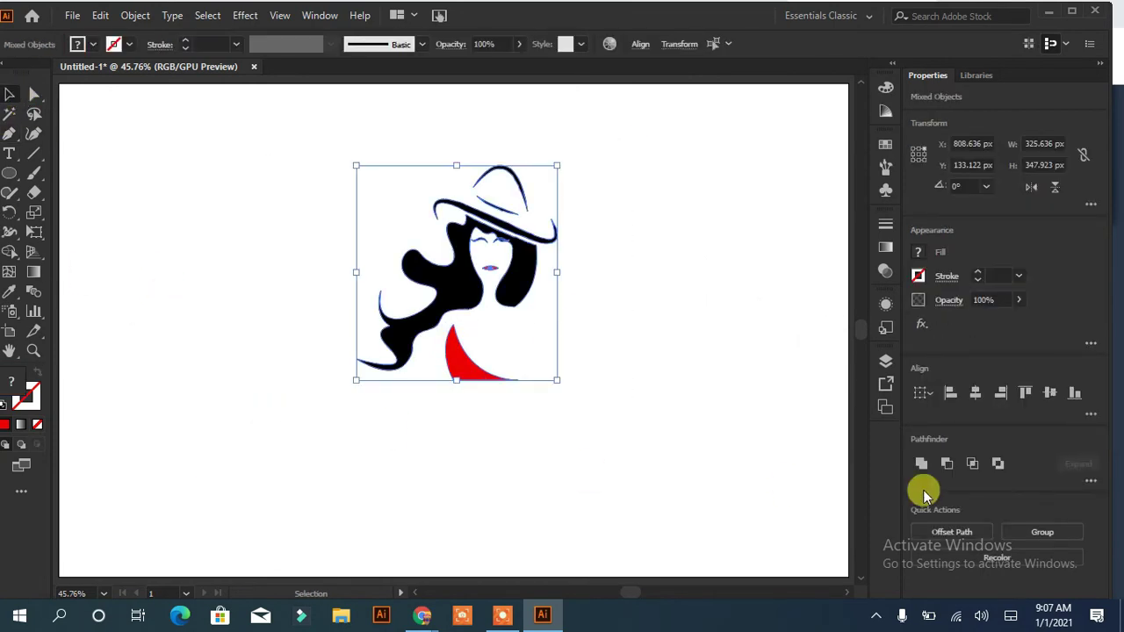
pyautogui.click(671, 436)
pyautogui.scroll(-1, 665, 436)
# Step: Add the 'Fashion' text below the logo, enlarged to about 154 px
pyautogui.press('t')
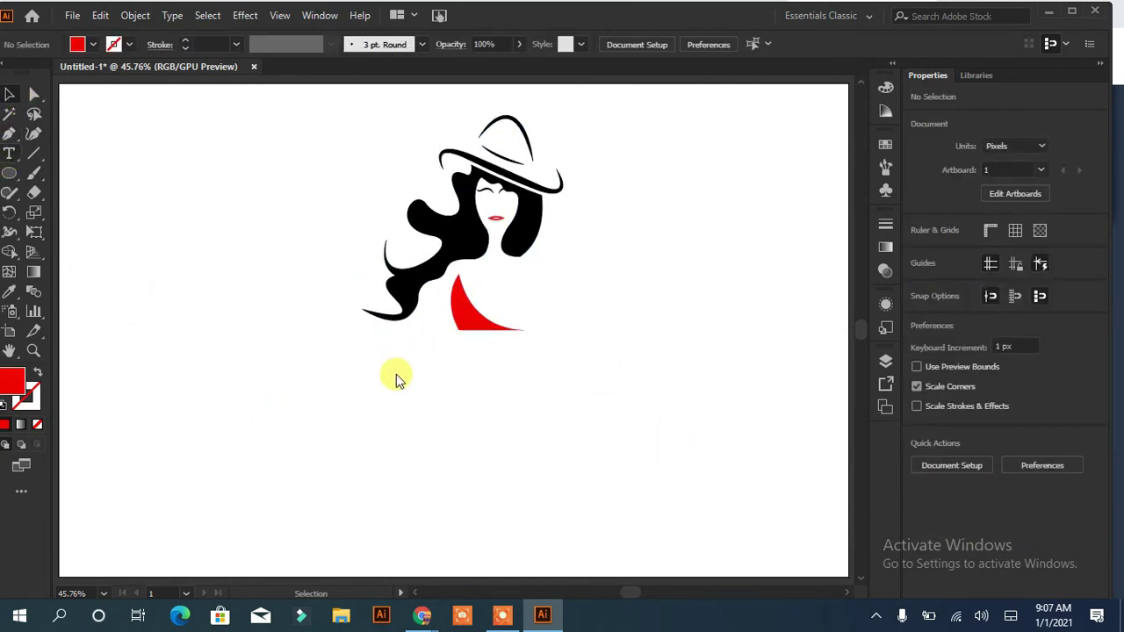
pyautogui.click(376, 403)
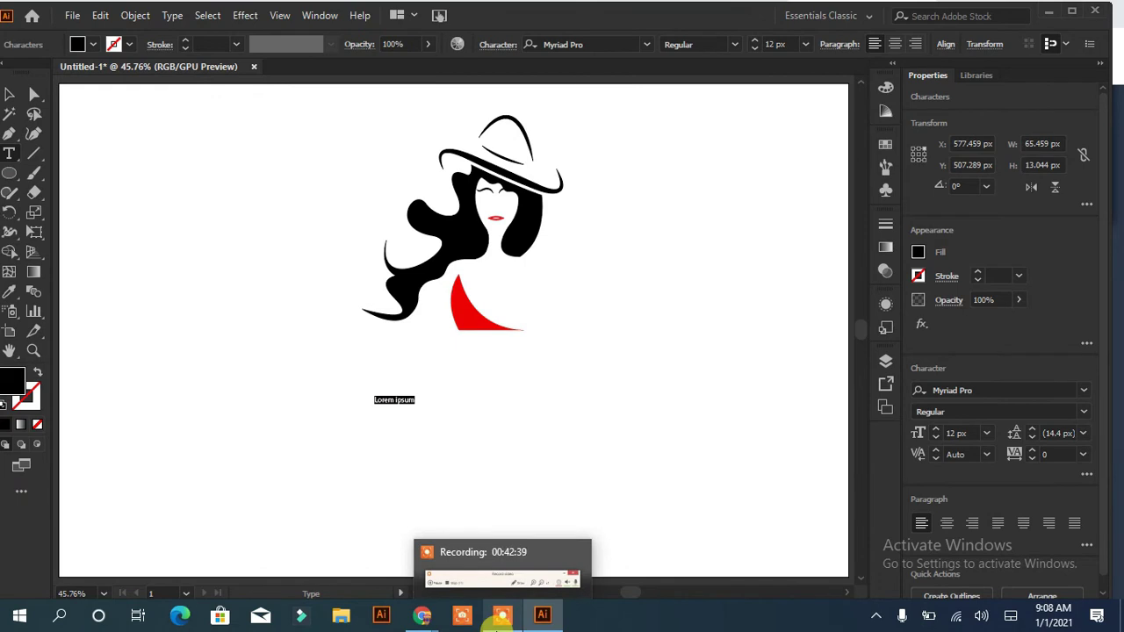
pyautogui.press('BackSpace')
pyautogui.write('Fashion')
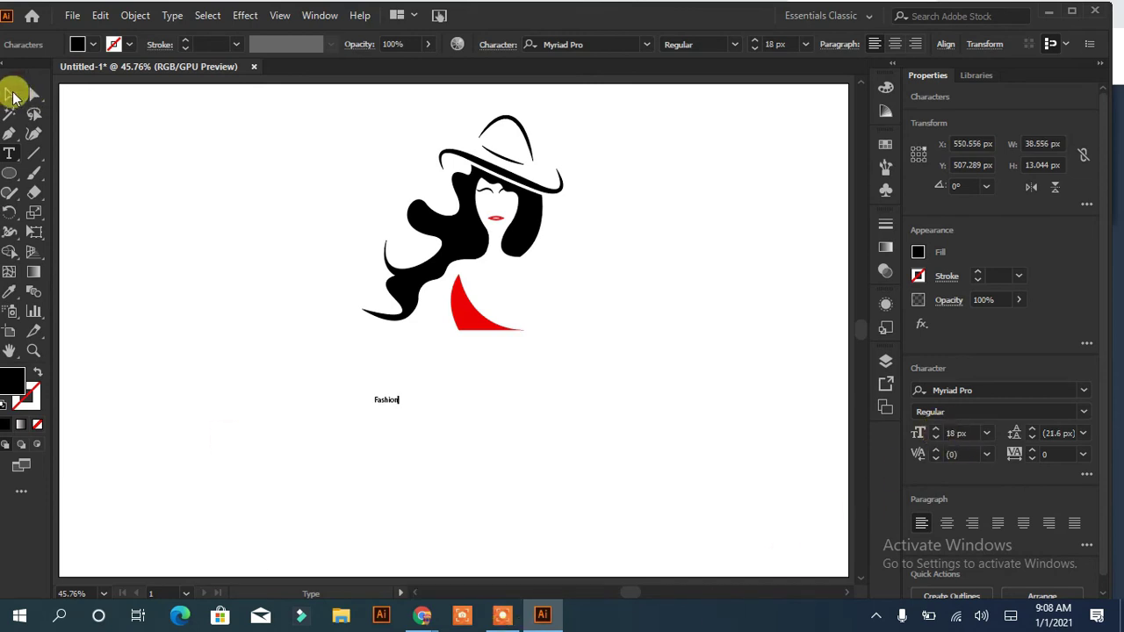
pyautogui.click(9, 94)
pyautogui.click(935, 430)
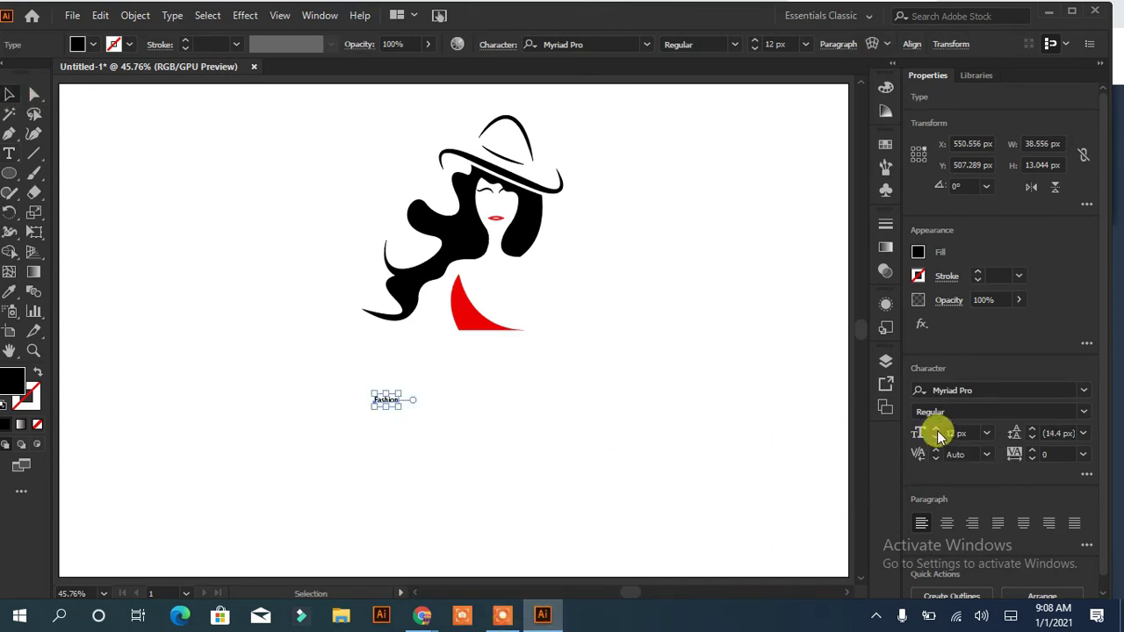
pyautogui.moveTo(936, 436); pyautogui.dragTo(931, 434)
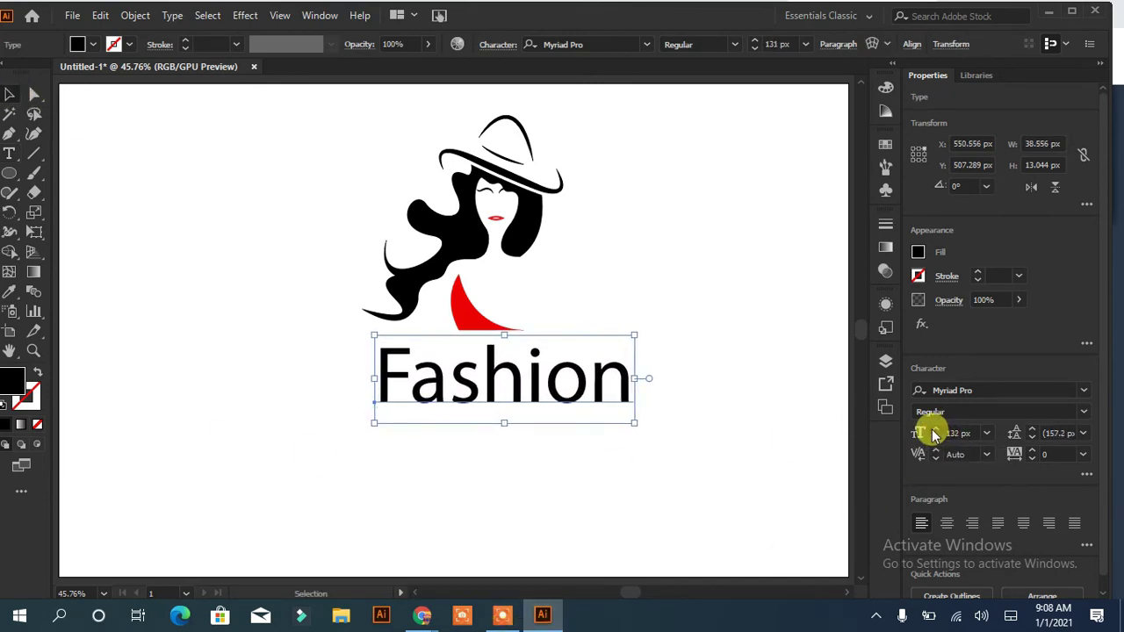
pyautogui.moveTo(512, 384); pyautogui.dragTo(479, 387)
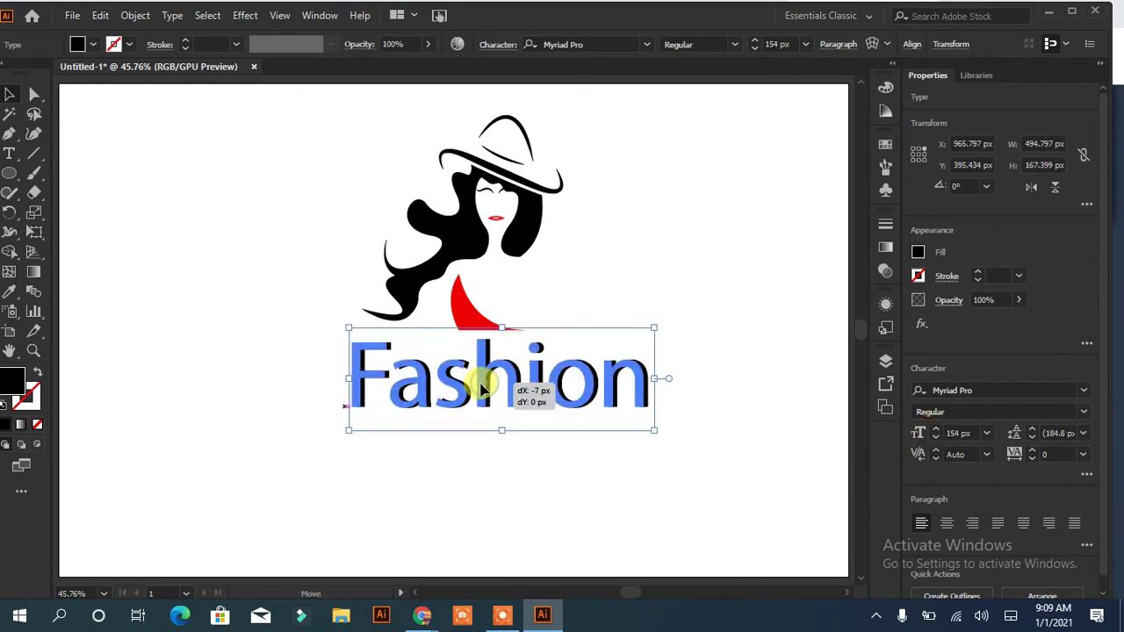
# Step: Set the Fashion title in Yellowtail at 165 px, centred under the figure
pyautogui.click(1085, 391)
pyautogui.press('Down')
pyautogui.press('Down')
pyautogui.press('Down')
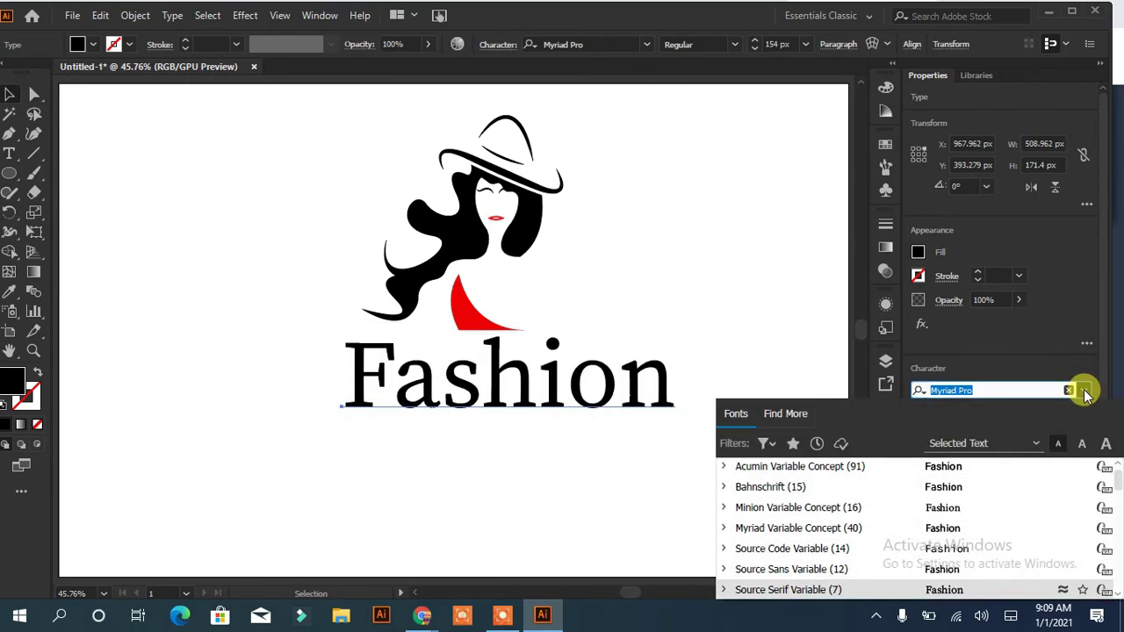
pyautogui.press('Down')
pyautogui.press('Down')
pyautogui.press('Down')
pyautogui.press('Down')
pyautogui.press('Down')
pyautogui.press('Down')
pyautogui.press('Down')
pyautogui.press('Down')
pyautogui.press('Down')
pyautogui.press('Down')
pyautogui.press('Down')
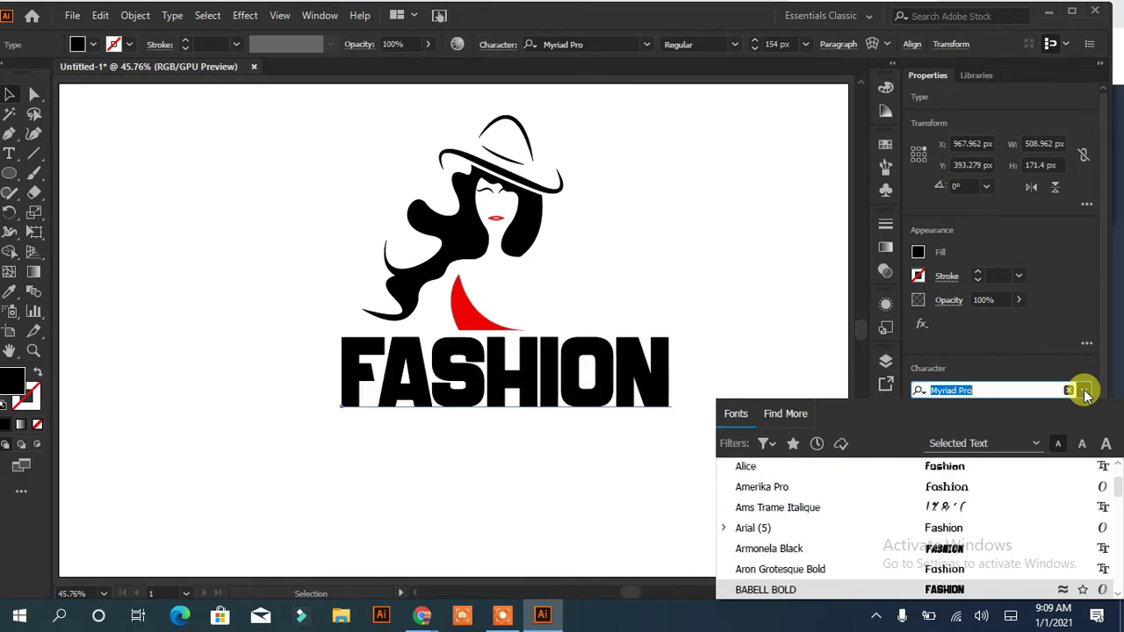
pyautogui.press('End')
pyautogui.press('Return')
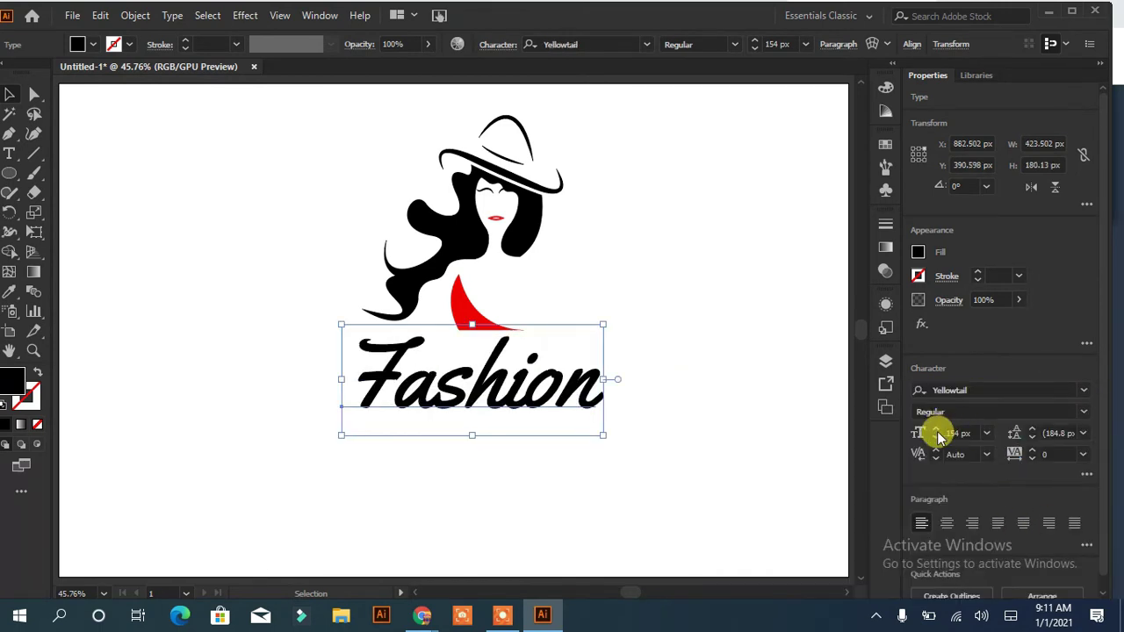
pyautogui.click(935, 428)
pyautogui.press('Down')
pyautogui.press('Down')
pyautogui.press('Down')
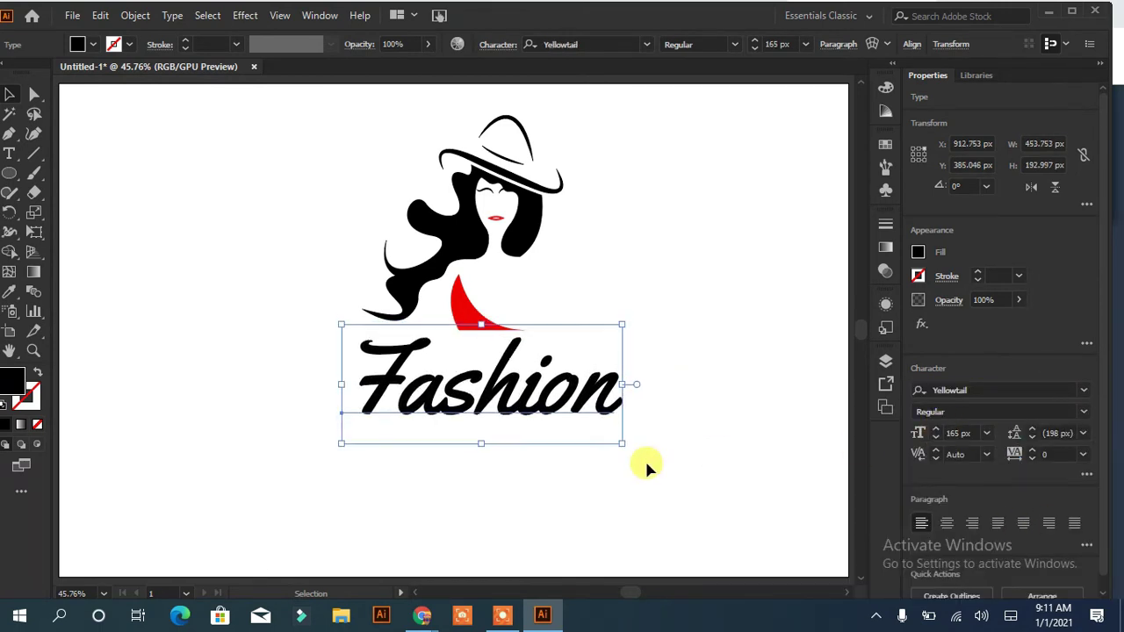
pyautogui.press('Down')
pyautogui.press('Down')
pyautogui.press('Down')
pyautogui.moveTo(457, 402); pyautogui.dragTo(468, 404)
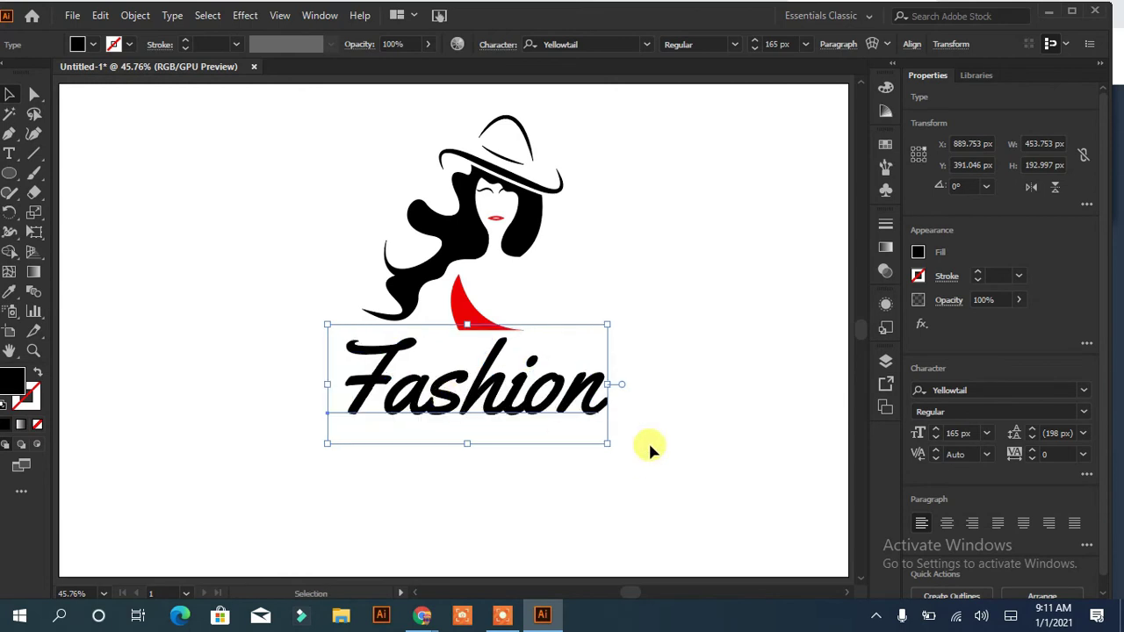
pyautogui.click(628, 411)
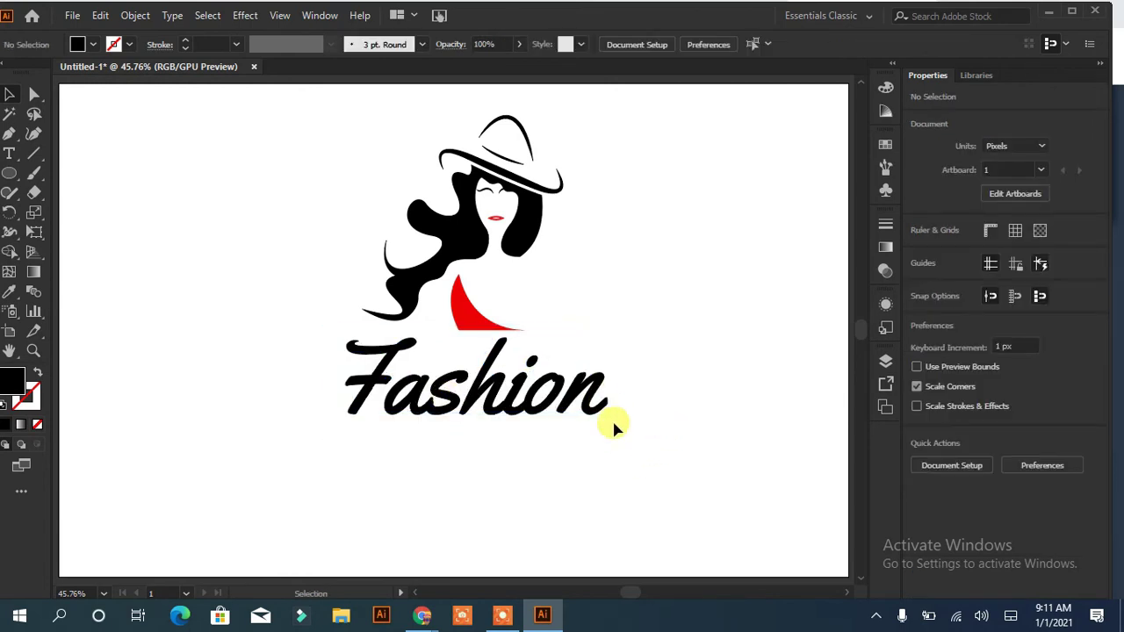
# Step: Type the slogan 'your slogan here' below Fashion and enlarge it into position
pyautogui.press('t')
pyautogui.click(352, 450)
pyautogui.write('your slogan here')
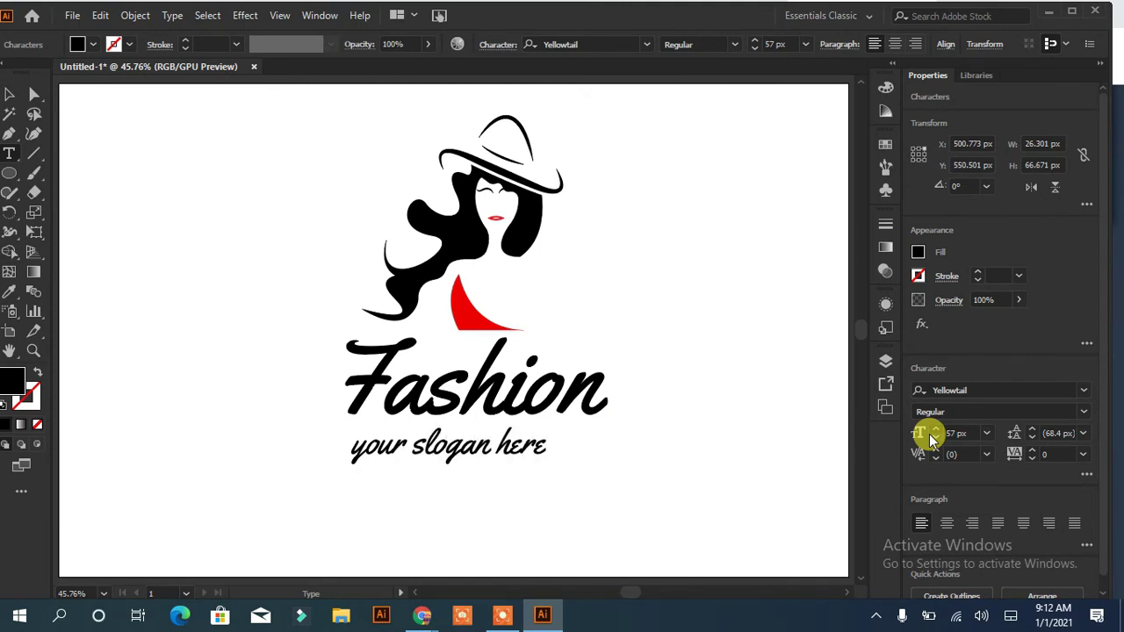
pyautogui.press('Escape')
pyautogui.click(934, 431)
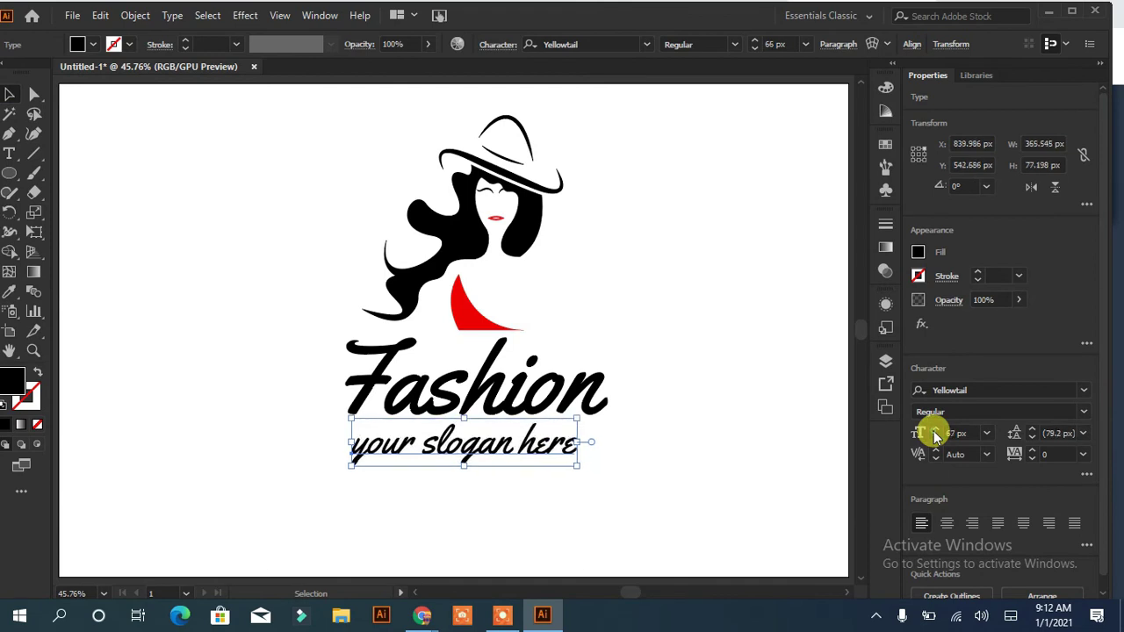
pyautogui.click(935, 431)
pyautogui.moveTo(500, 456)
pyautogui.mouseDown()
pyautogui.moveTo(483, 449)
pyautogui.moveTo(498, 453)
pyautogui.mouseUp()
pyautogui.click(466, 476)
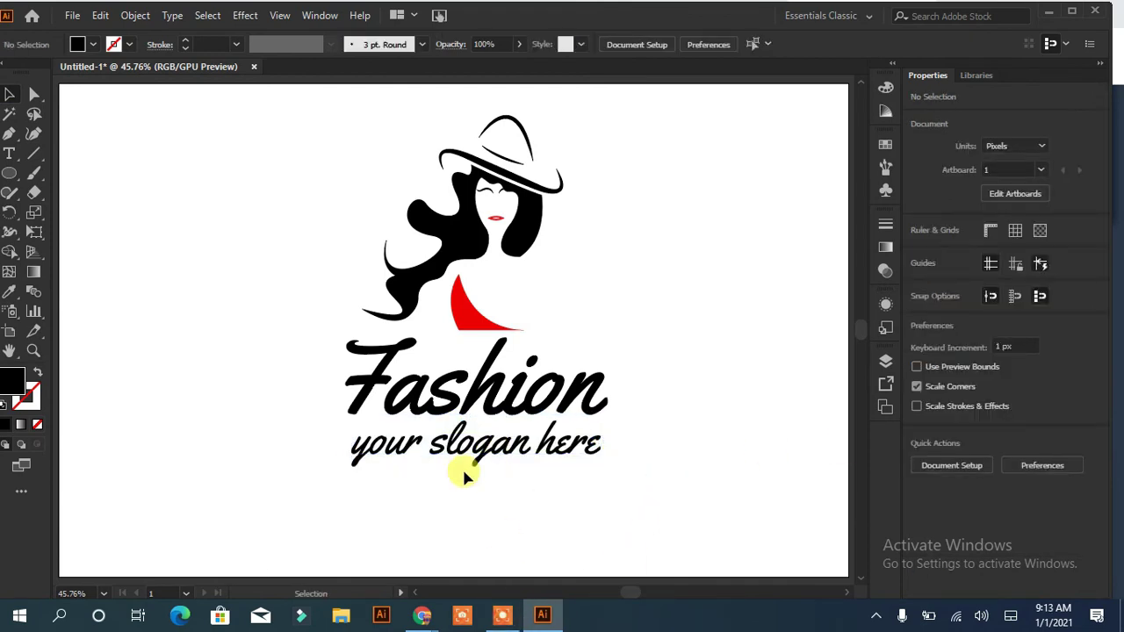
# Step: Raise the slogan to 76 px and nudge it slightly left under the title
pyautogui.click(467, 456)
pyautogui.click(934, 431)
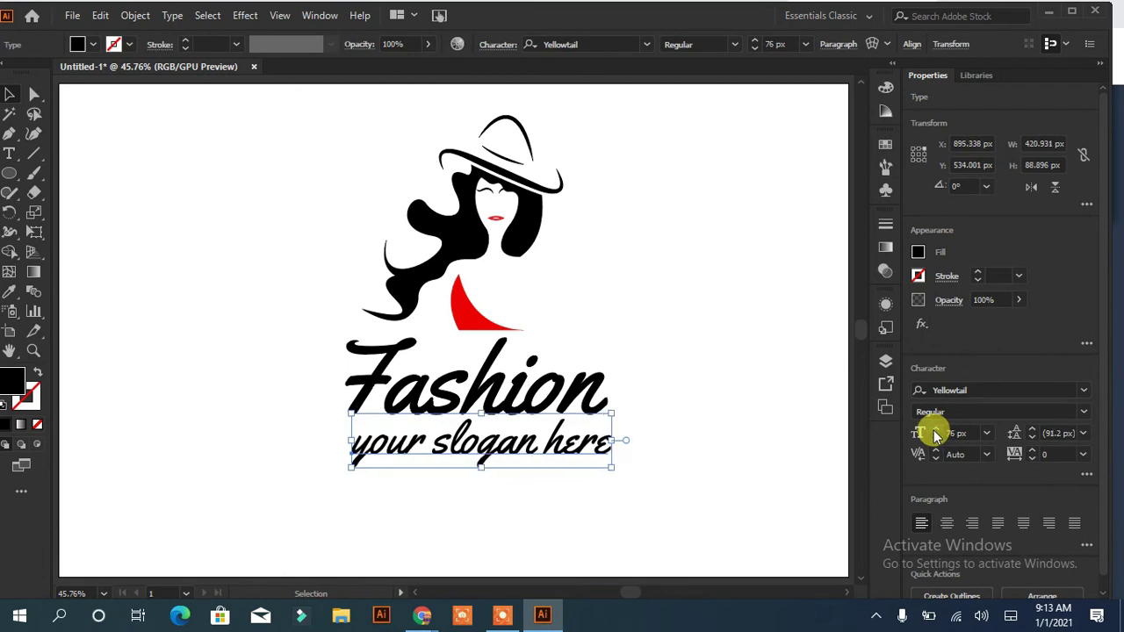
pyautogui.press('Left')
pyautogui.press('Left')
pyautogui.press('Left')
pyautogui.press('Left')
pyautogui.press('Left')
pyautogui.press('Left')
pyautogui.press('Left')
pyautogui.press('Left')
pyautogui.press('Left')
pyautogui.press('Left')
pyautogui.press('Left')
pyautogui.press('Left')
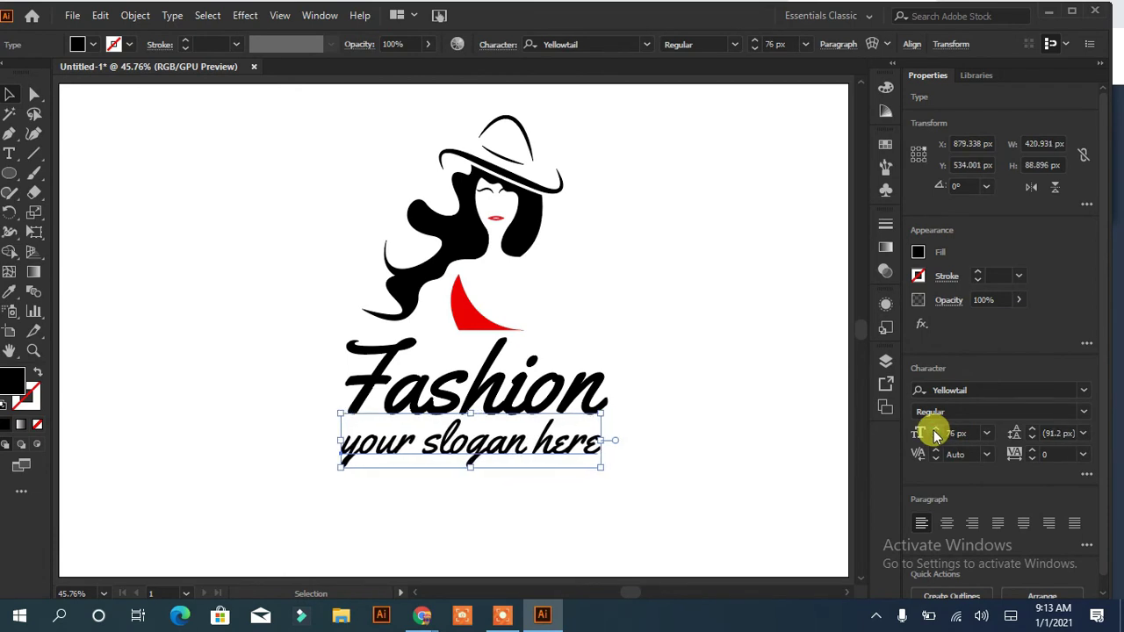
pyautogui.press('Left')
pyautogui.press('Left')
pyautogui.press('Left')
pyautogui.click(760, 442)
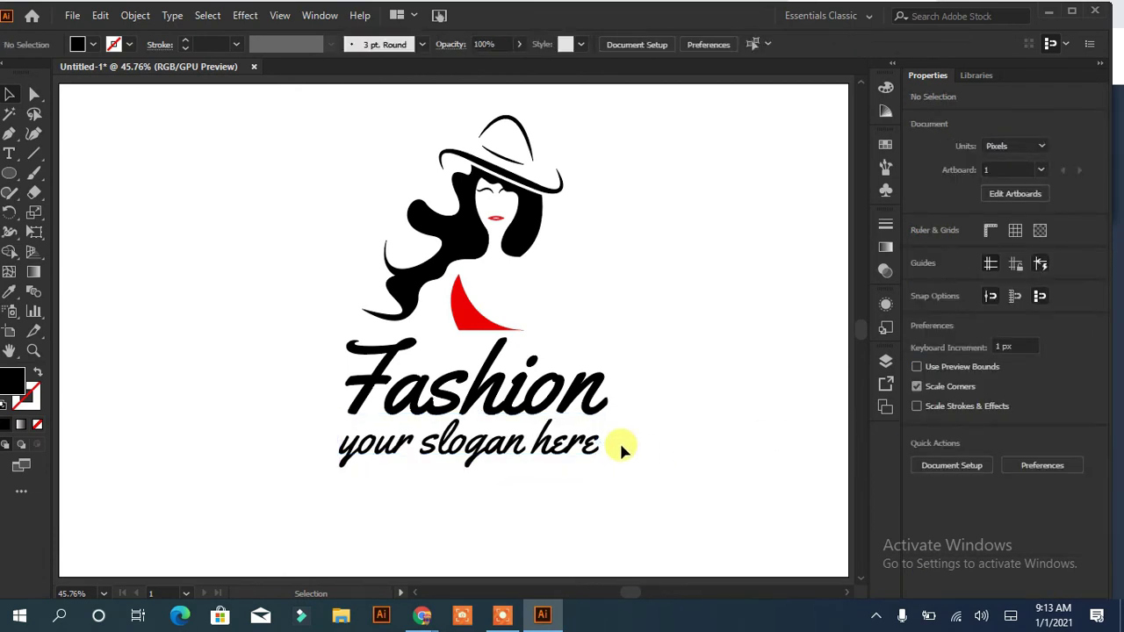
pyautogui.click(591, 442)
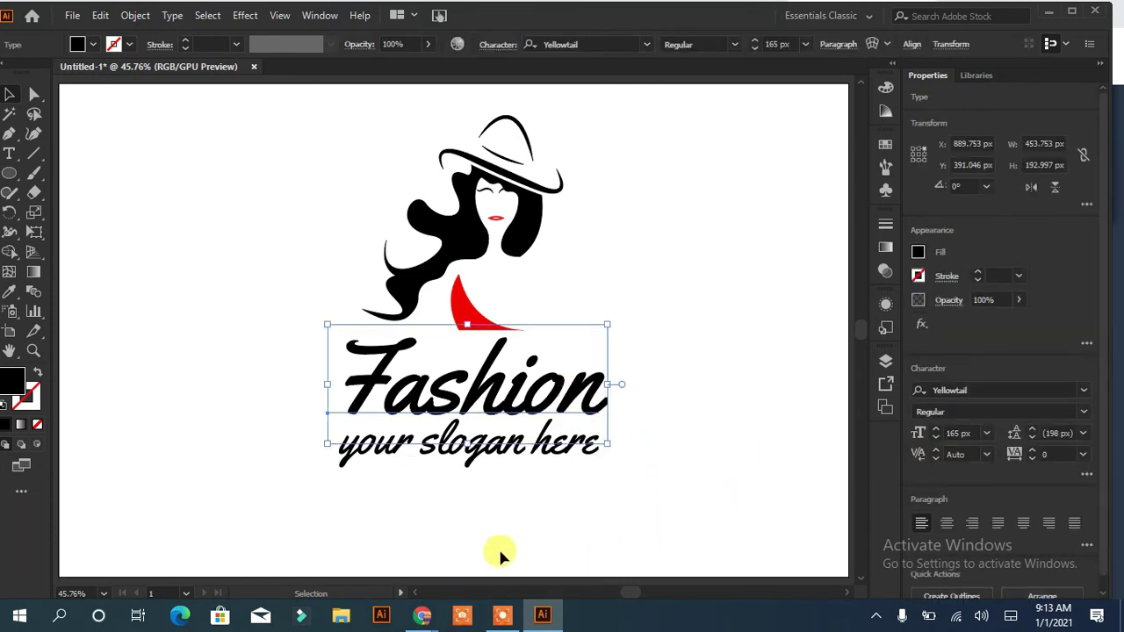
# Step: Fill the Fashion title red and the 'your slogan here' line light gray
pyautogui.click(79, 44)
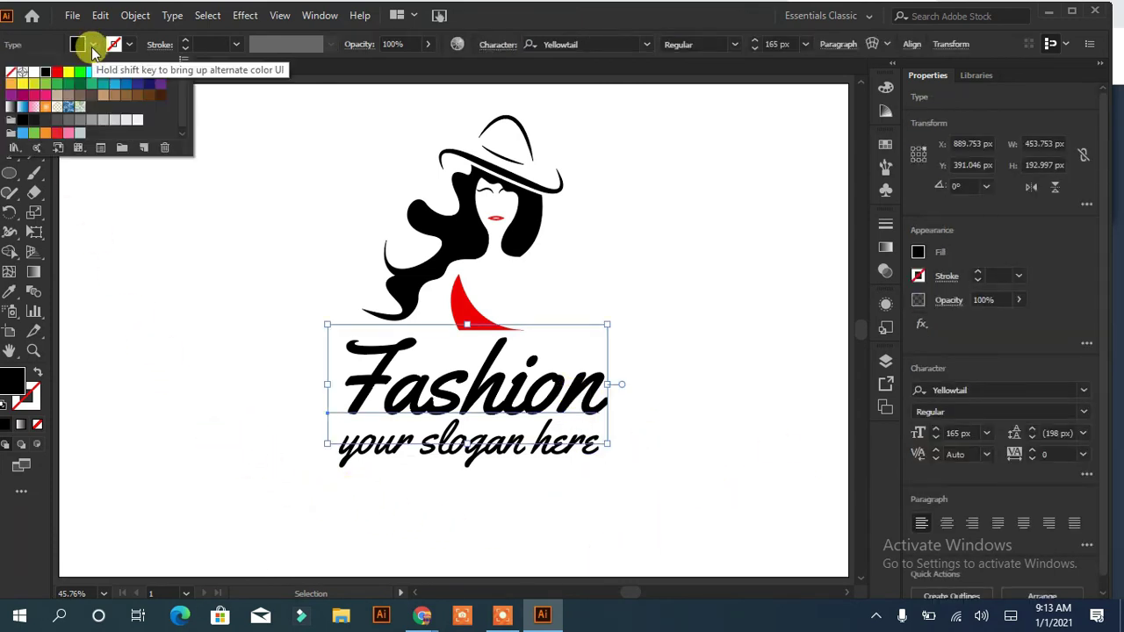
pyautogui.click(138, 76)
pyautogui.click(158, 326)
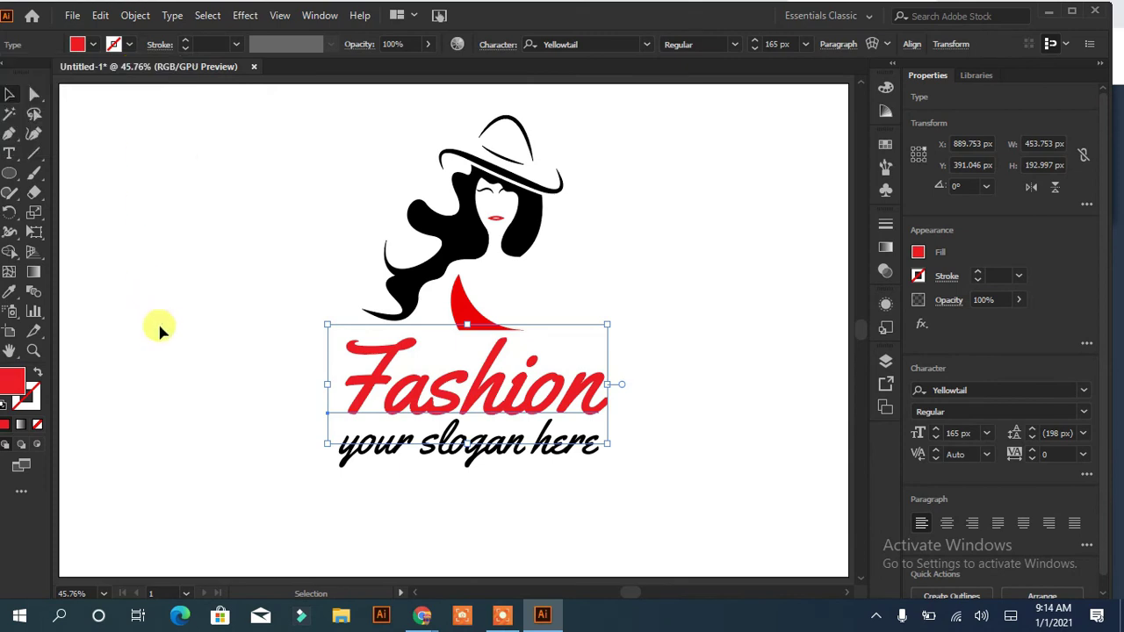
pyautogui.click(369, 460)
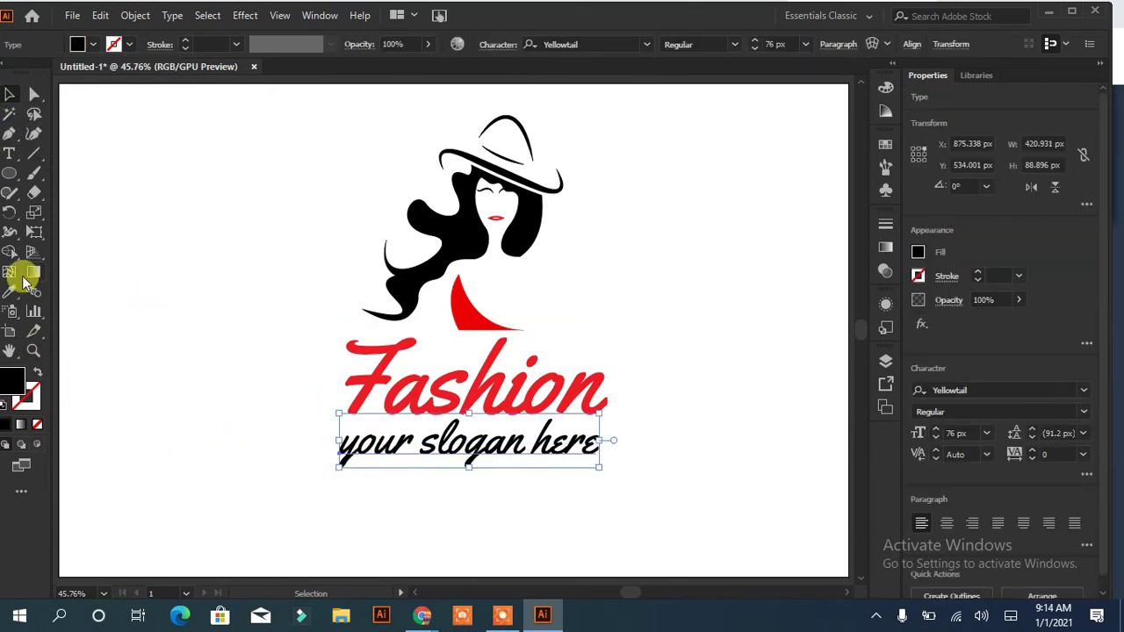
pyautogui.click(88, 44)
pyautogui.click(127, 121)
pyautogui.click(198, 349)
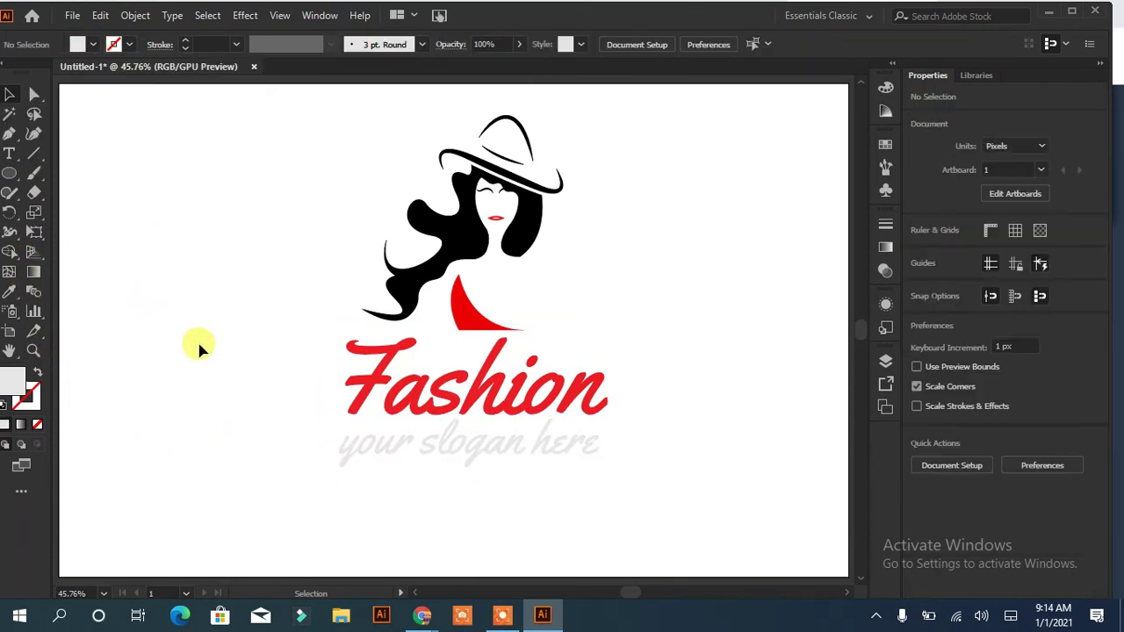
pyautogui.hotkey('ctrl', 'a')
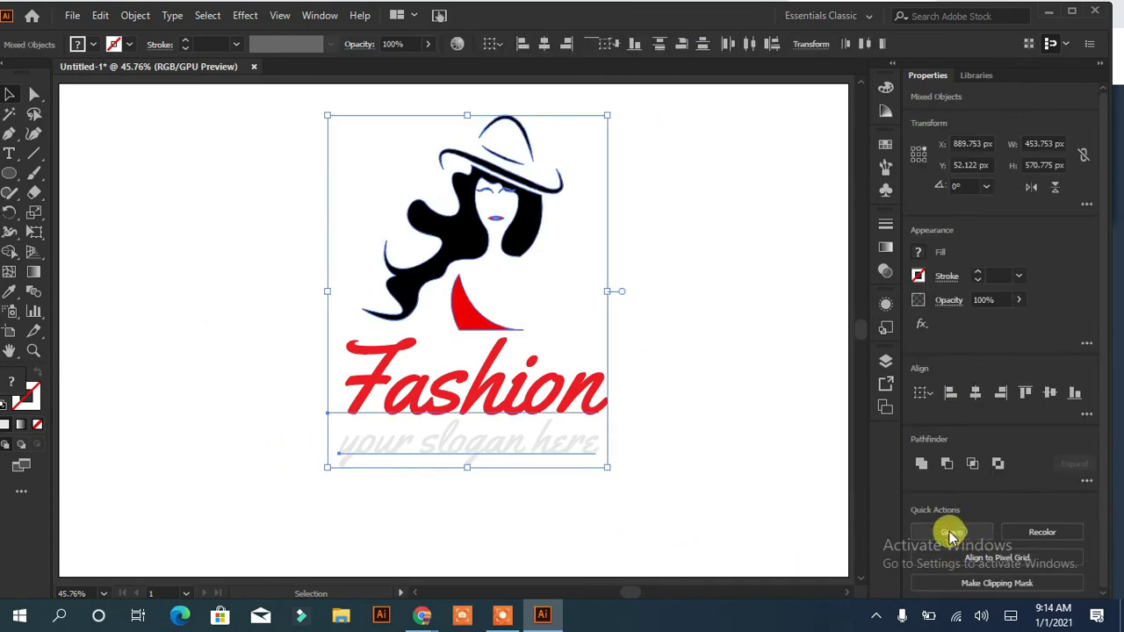
pyautogui.hotkey('ctrl', 'shift', 'a')
pyautogui.click(72, 15)
# Step: Export the logo as PNG 'fashion logo' with Use Artboards ticked, accepting default PNG options
pyautogui.click(368, 322)
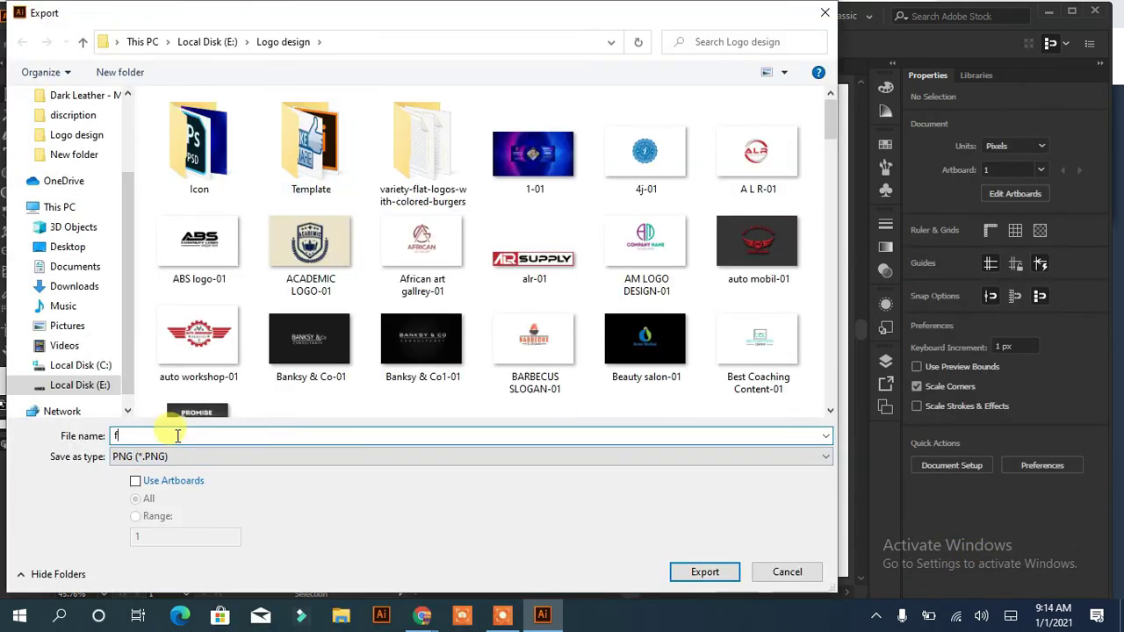
pyautogui.write('ashion logo')
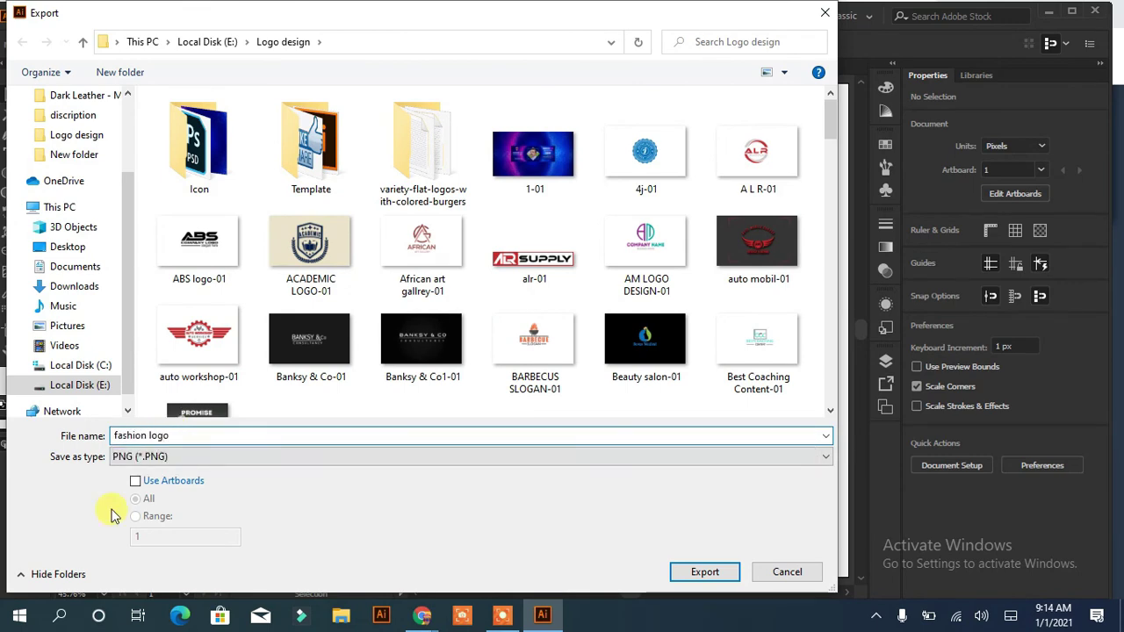
pyautogui.click(136, 480)
pyautogui.click(706, 572)
pyautogui.click(571, 460)
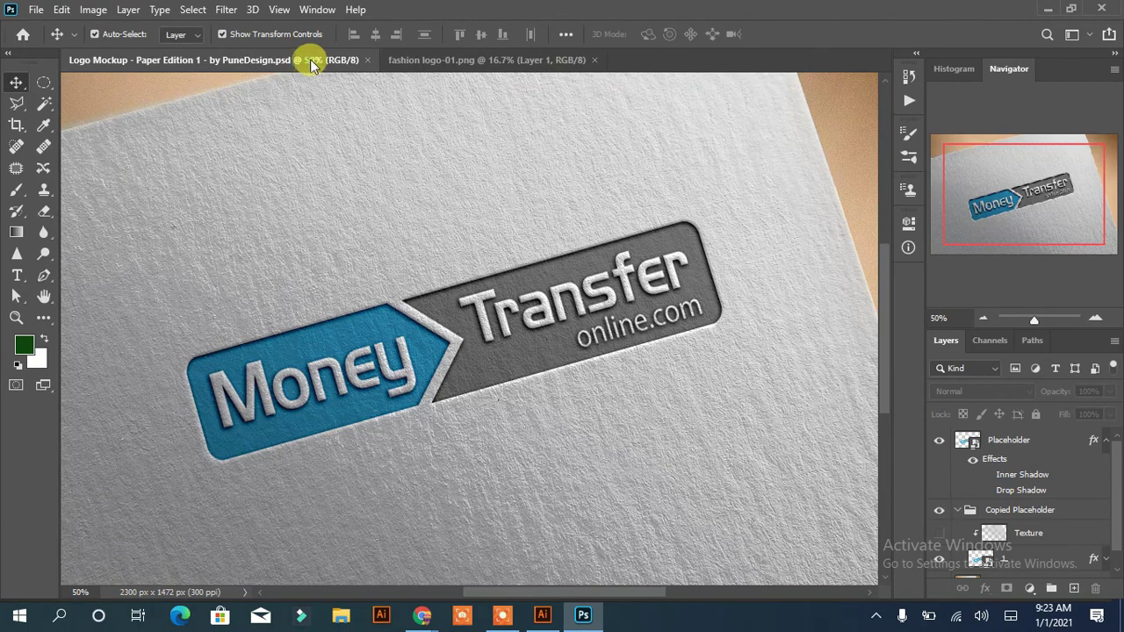
# Step: Open the mockup's Placeholder smart object and drag the fashion logo PNG into it
pyautogui.doubleClick(967, 440)
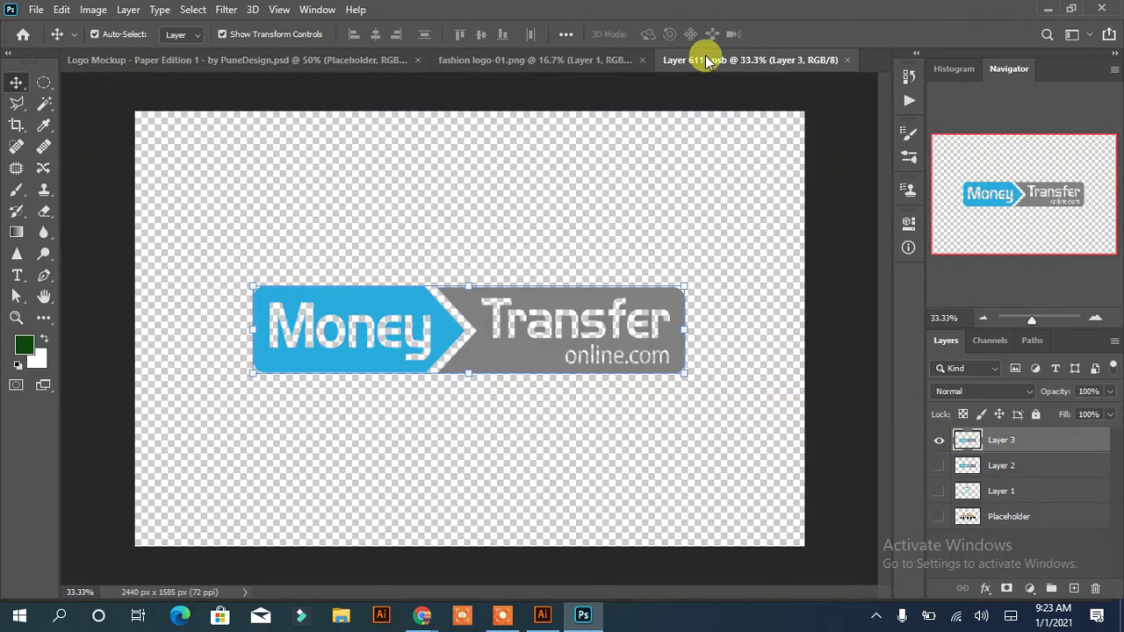
pyautogui.click(527, 59)
pyautogui.moveTo(536, 242)
pyautogui.mouseDown()
pyautogui.moveTo(756, 163)
pyautogui.moveTo(447, 213)
pyautogui.mouseUp()
# Step: Scale the fashion logo to about 58%, centre it, hide the Money Transfer layer, and save
pyautogui.hotkey('ctrl', 't')
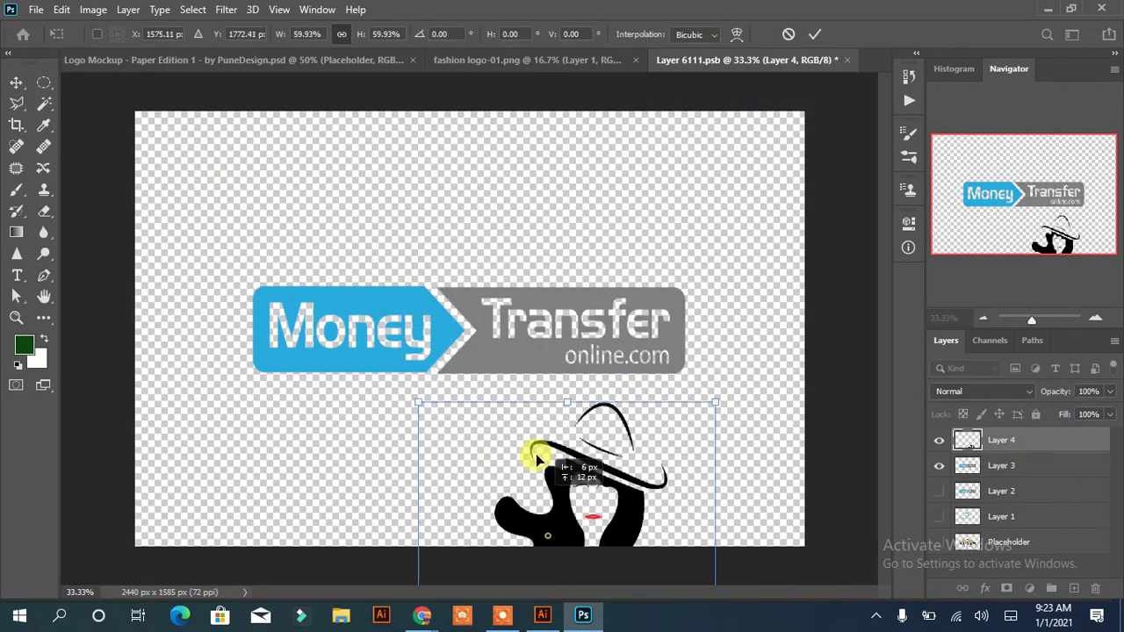
pyautogui.moveTo(217, 142)
pyautogui.mouseDown()
pyautogui.moveTo(470, 312)
pyautogui.moveTo(451, 264)
pyautogui.mouseUp()
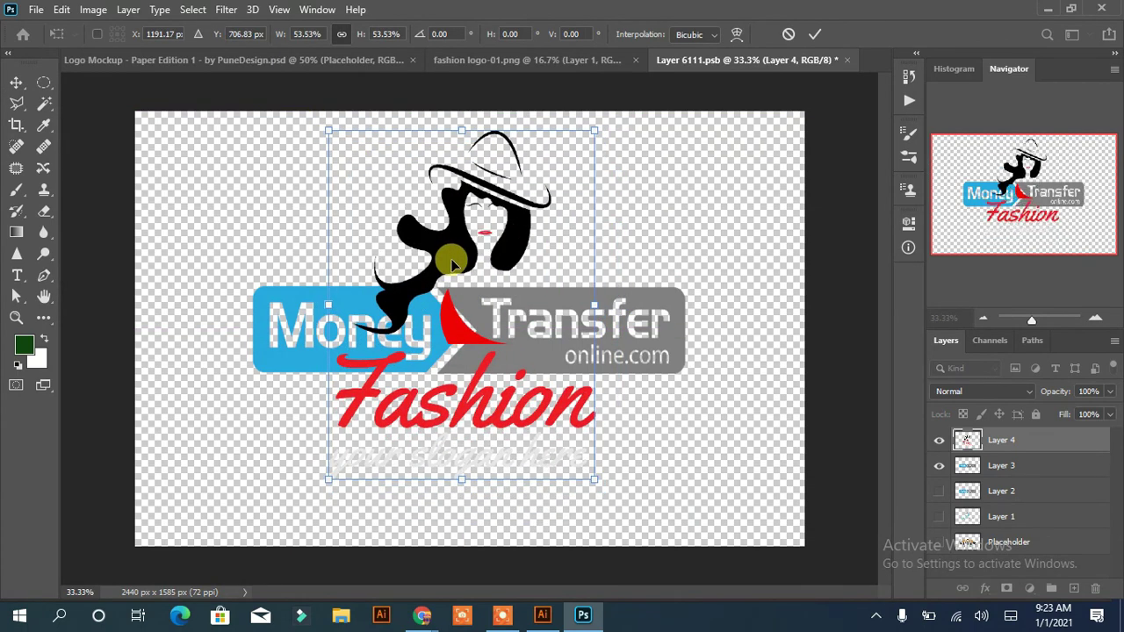
pyautogui.moveTo(594, 479)
pyautogui.mouseDown()
pyautogui.moveTo(623, 502)
pyautogui.moveTo(616, 508)
pyautogui.mouseUp()
pyautogui.moveTo(464, 269)
pyautogui.mouseDown()
pyautogui.moveTo(497, 325)
pyautogui.moveTo(474, 287)
pyautogui.mouseUp()
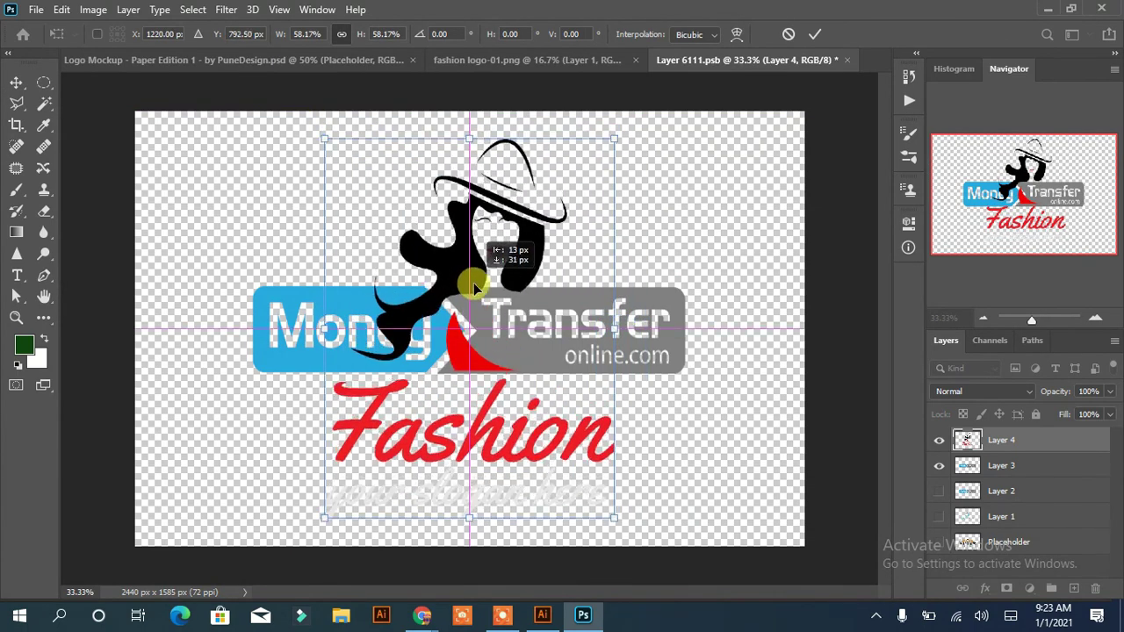
pyautogui.click(939, 465)
pyautogui.hotkey('ctrl', 's')
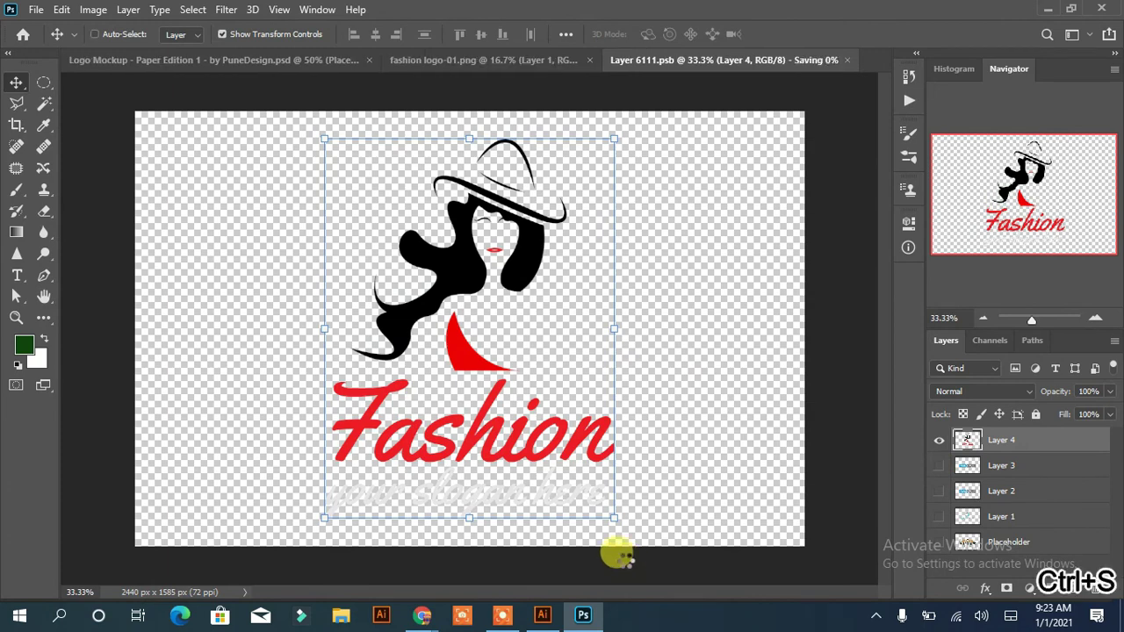
pyautogui.click(243, 60)
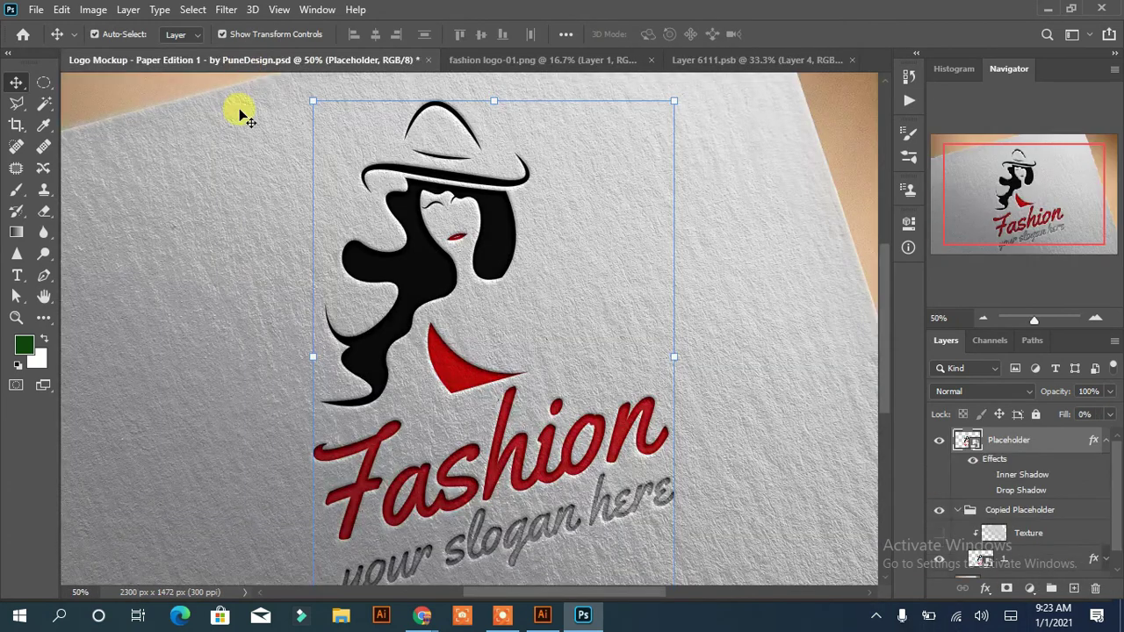
pyautogui.click(982, 318)
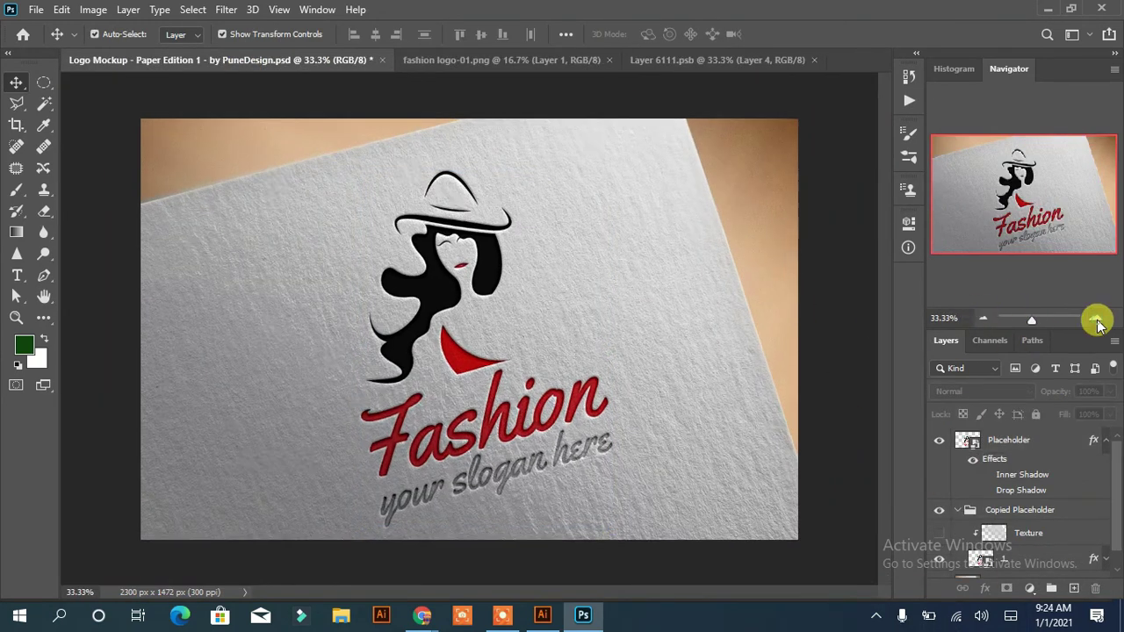
pyautogui.click(1095, 318)
pyautogui.moveTo(1032, 321); pyautogui.dragTo(1034, 322)
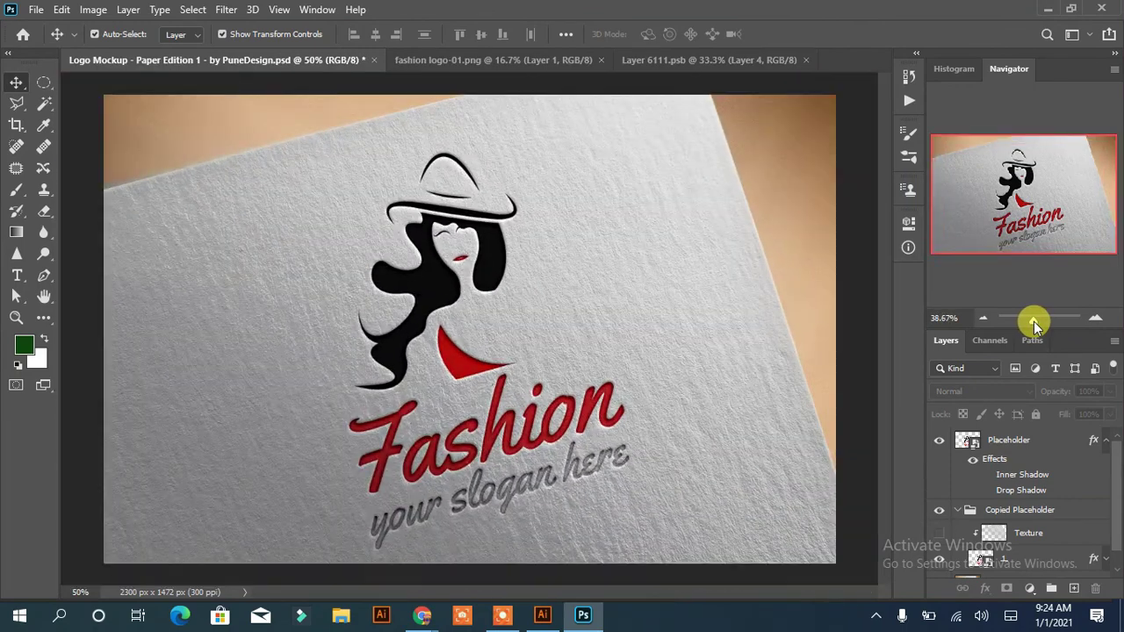